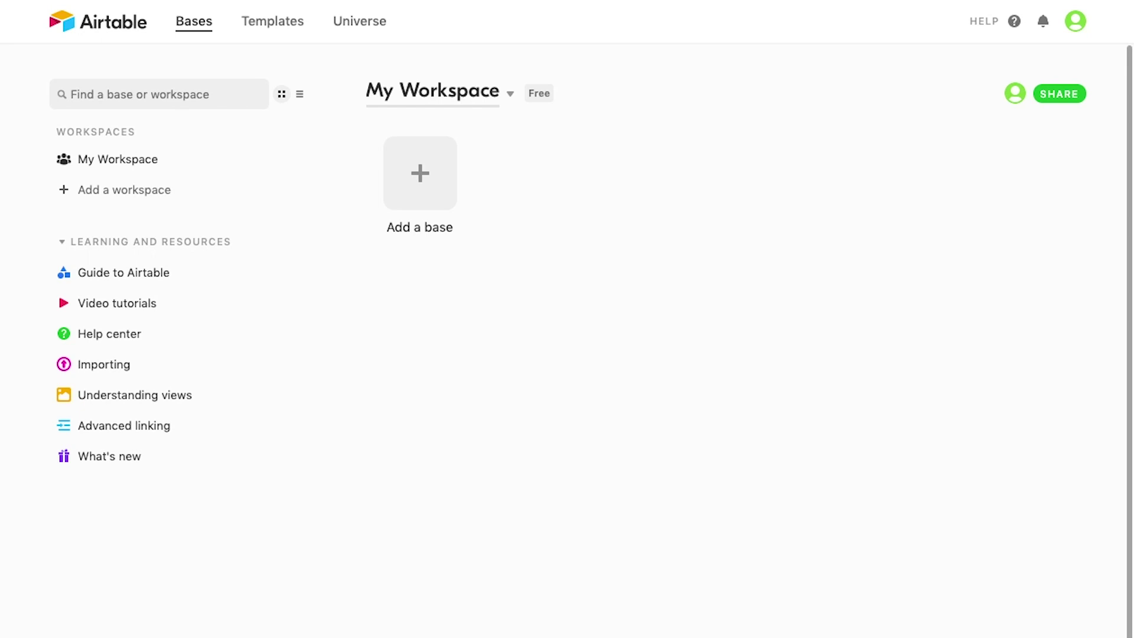
Create a new base from scratch in My Workspace and name it "My Novel"
left_click(430, 178)
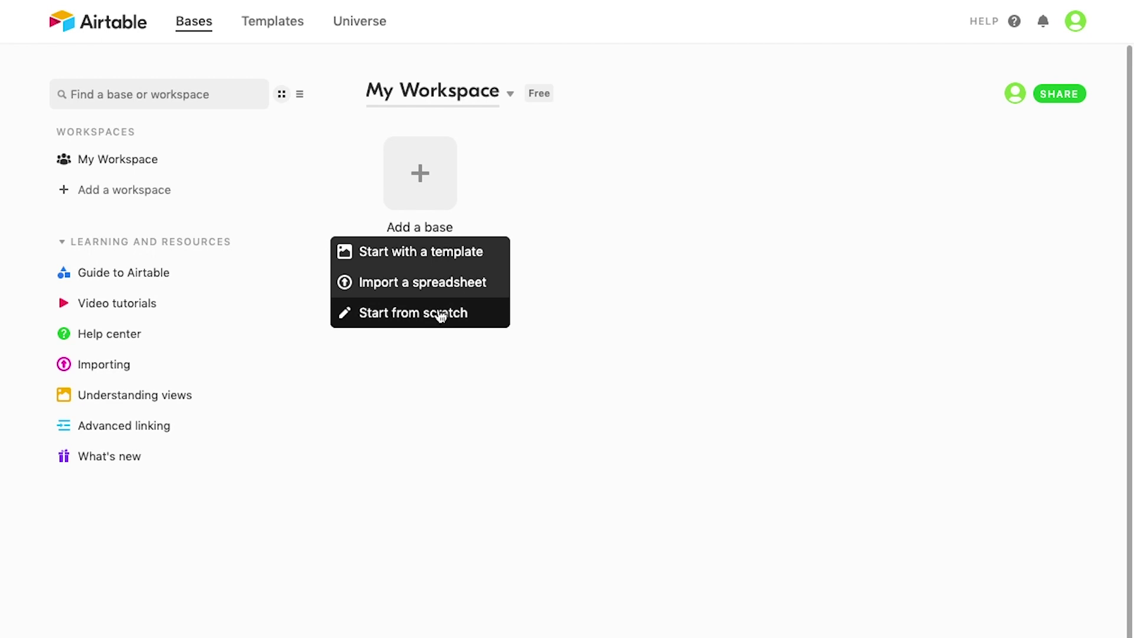
left_click(441, 314)
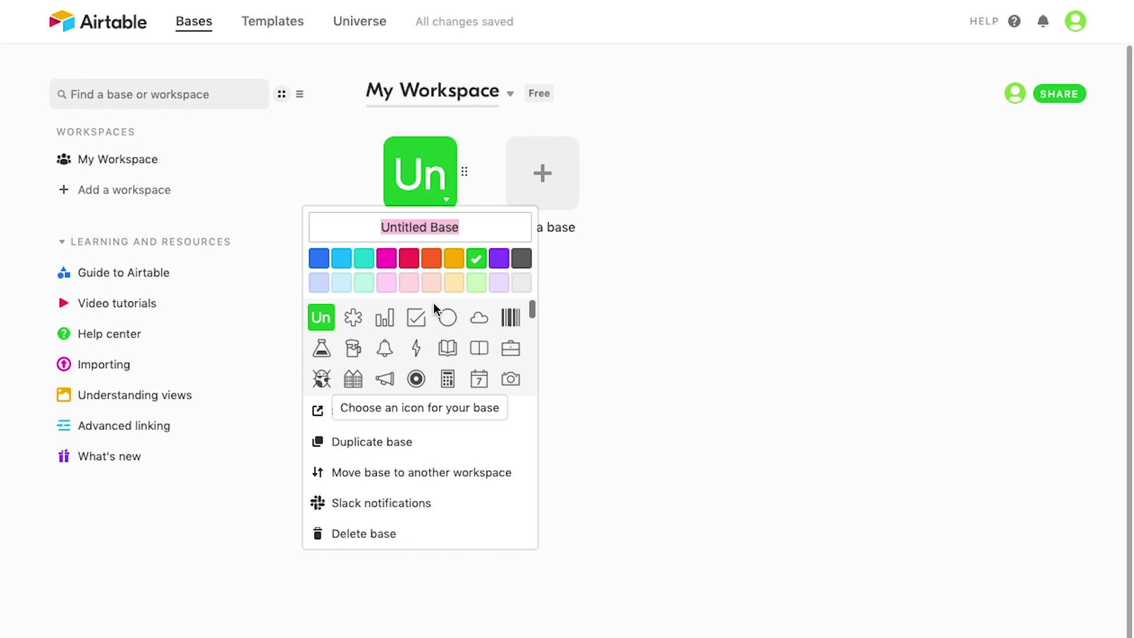
type("My")
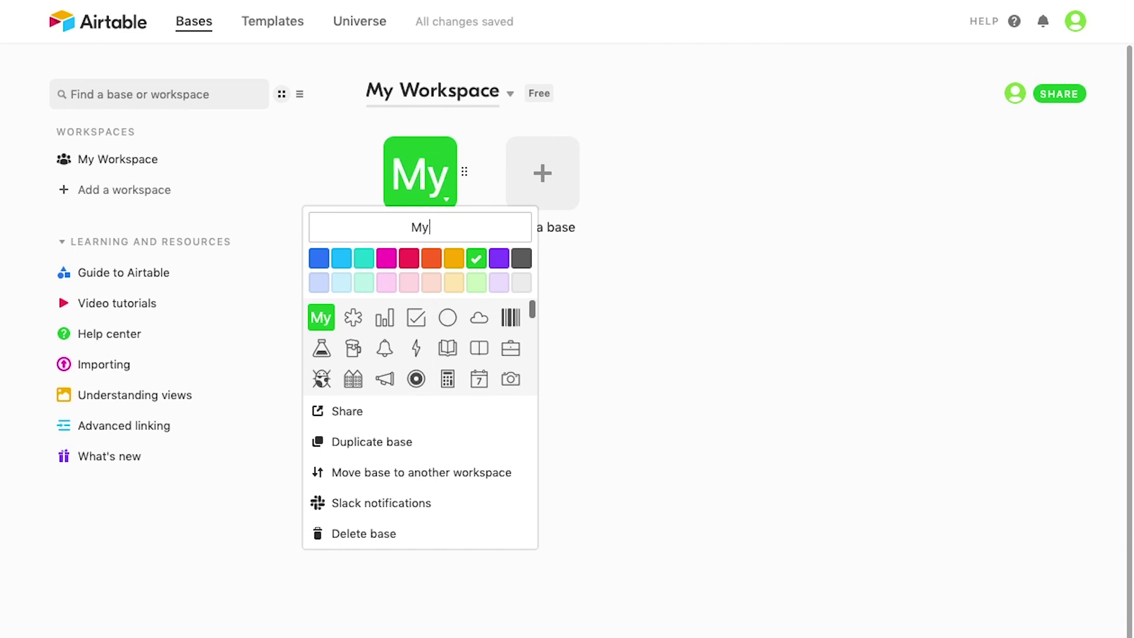
type(" Novel")
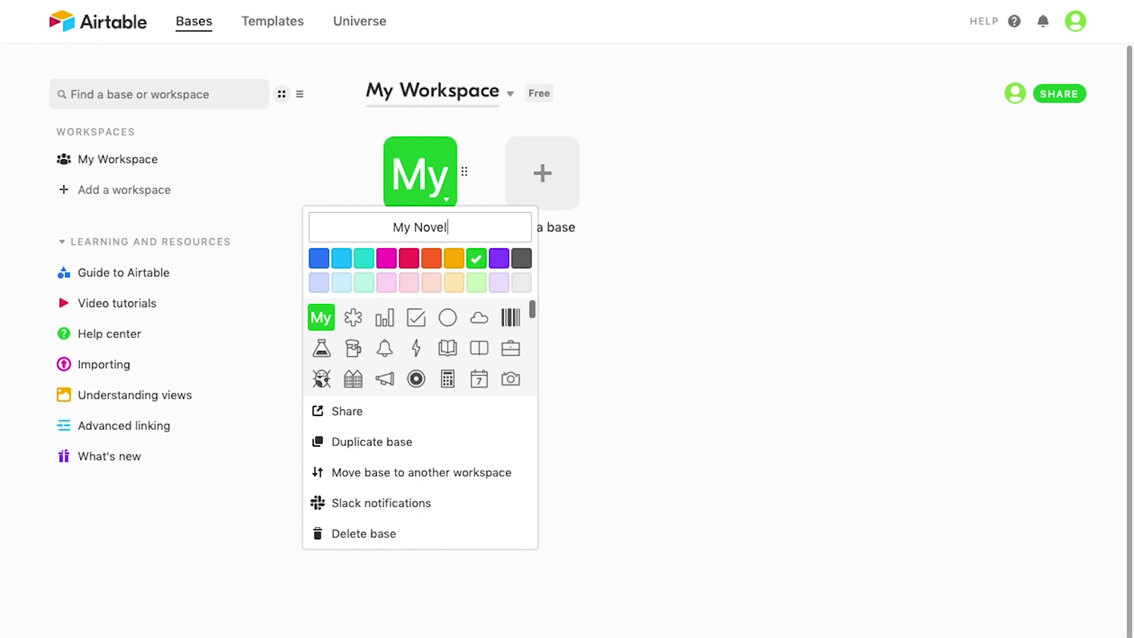
Give the My Novel base a magenta color and an open-book icon, and open the base
left_click(387, 259)
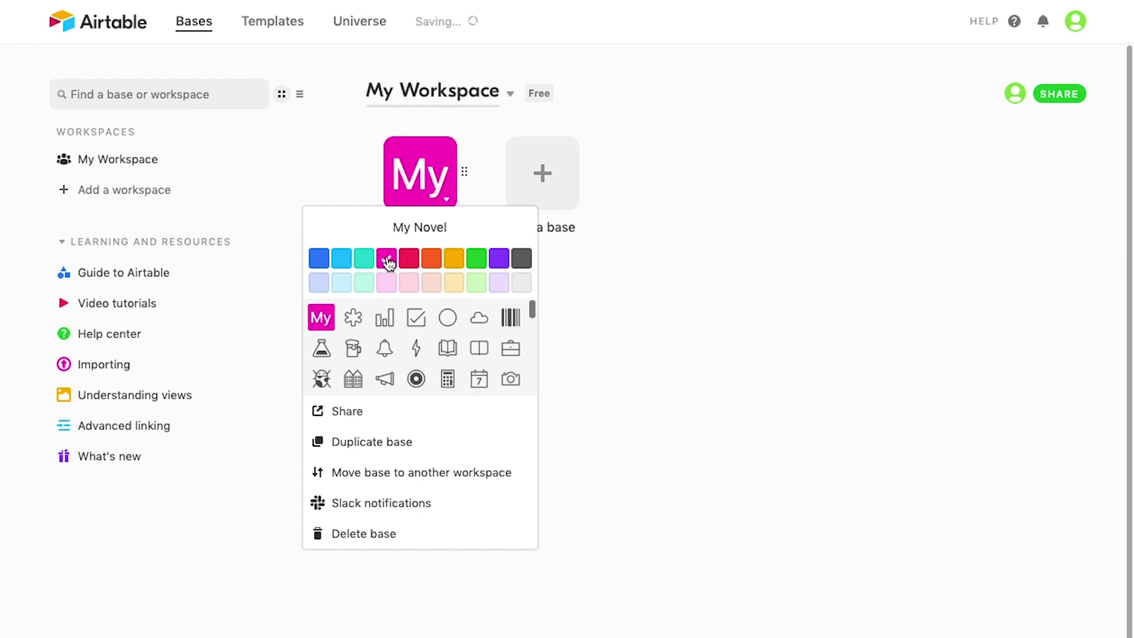
left_click(448, 350)
left_click(677, 290)
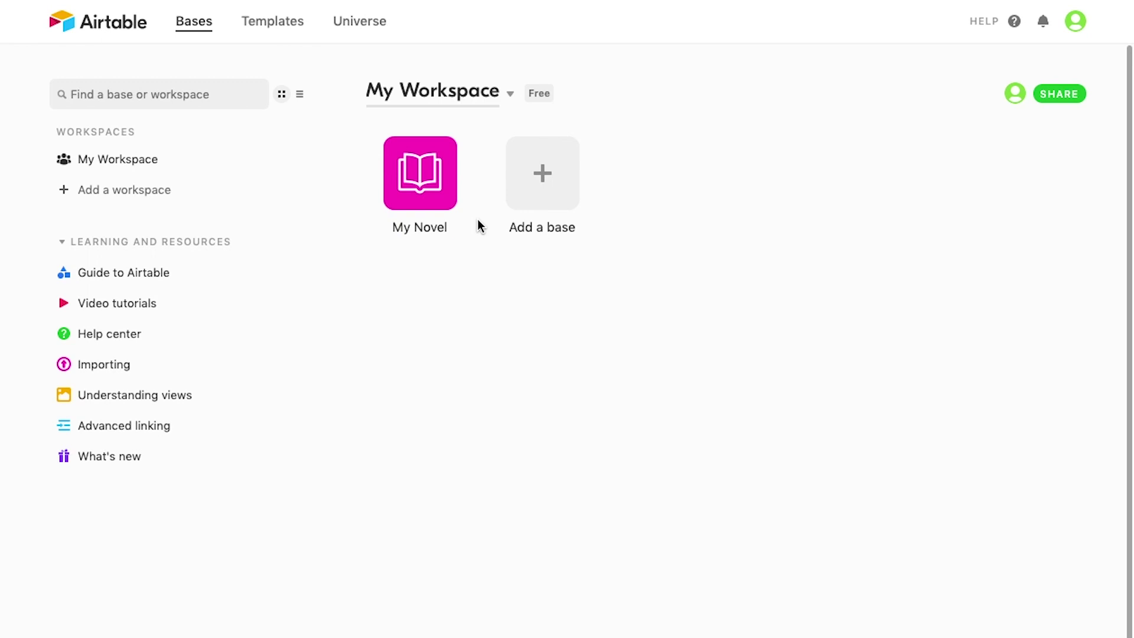
left_click(423, 181)
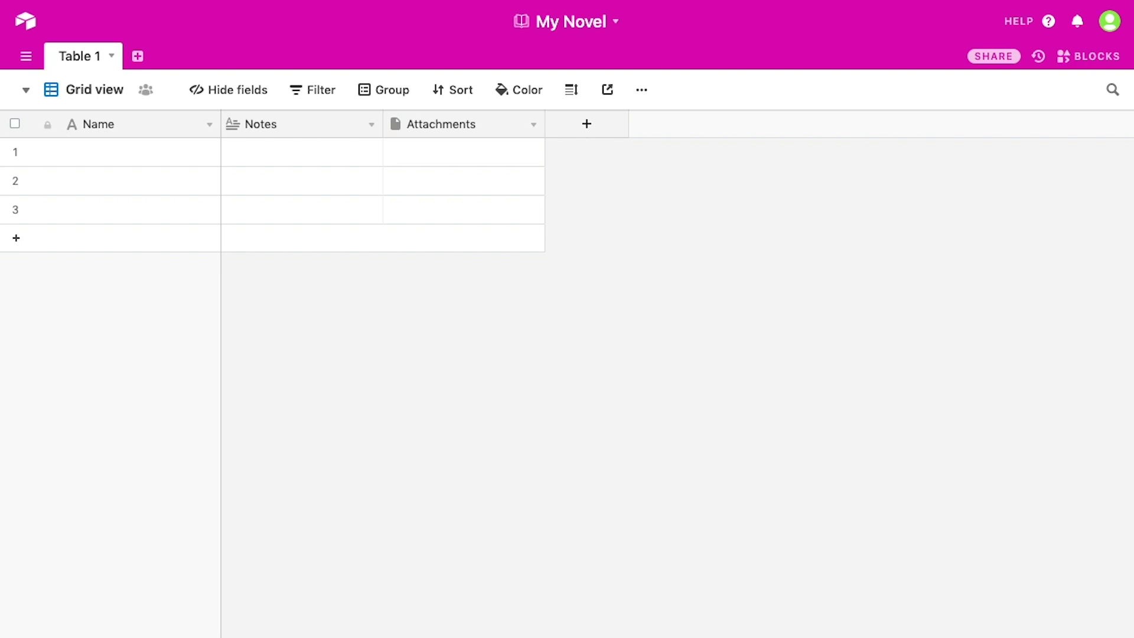
Look over the available upload sources for the first record's Attachments cell without adding a file
left_click(434, 152)
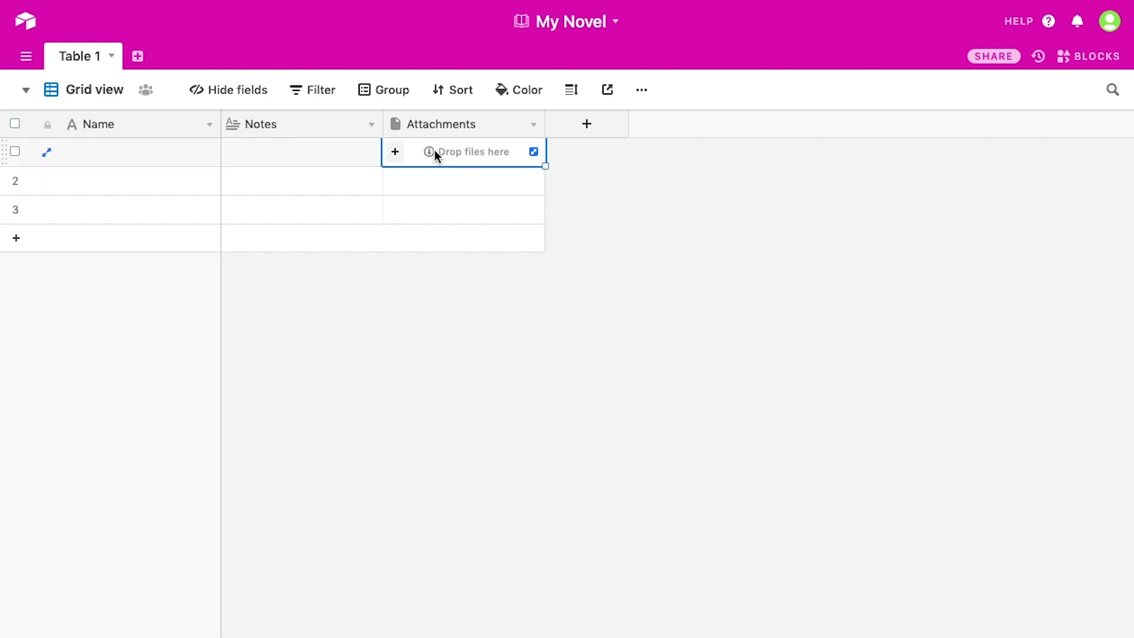
left_click(393, 155)
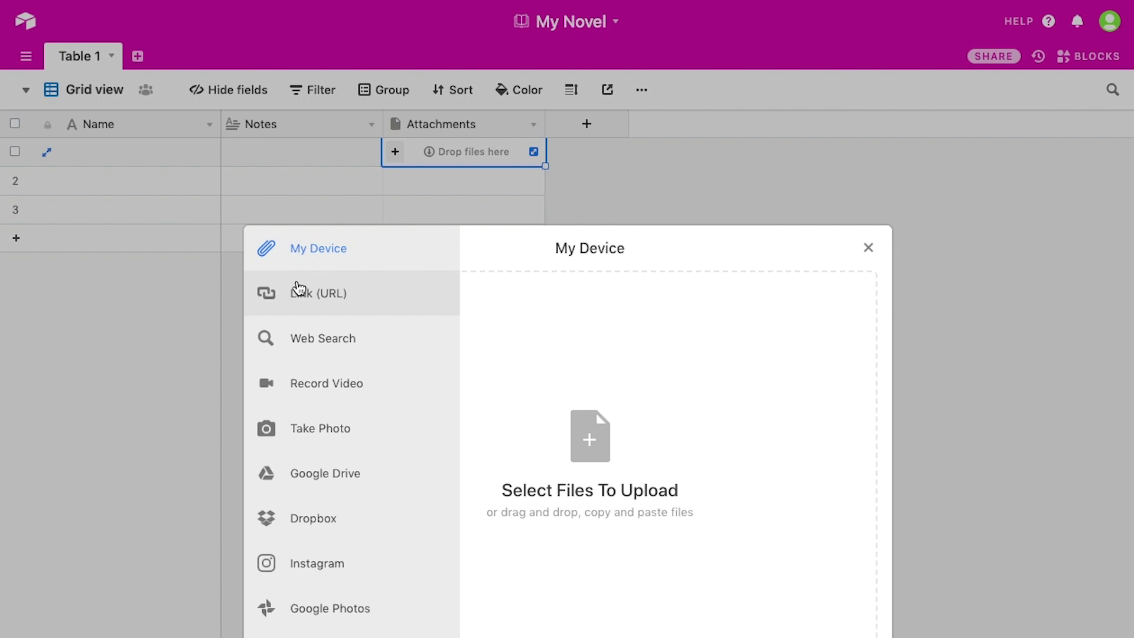
mouse_move(275, 390)
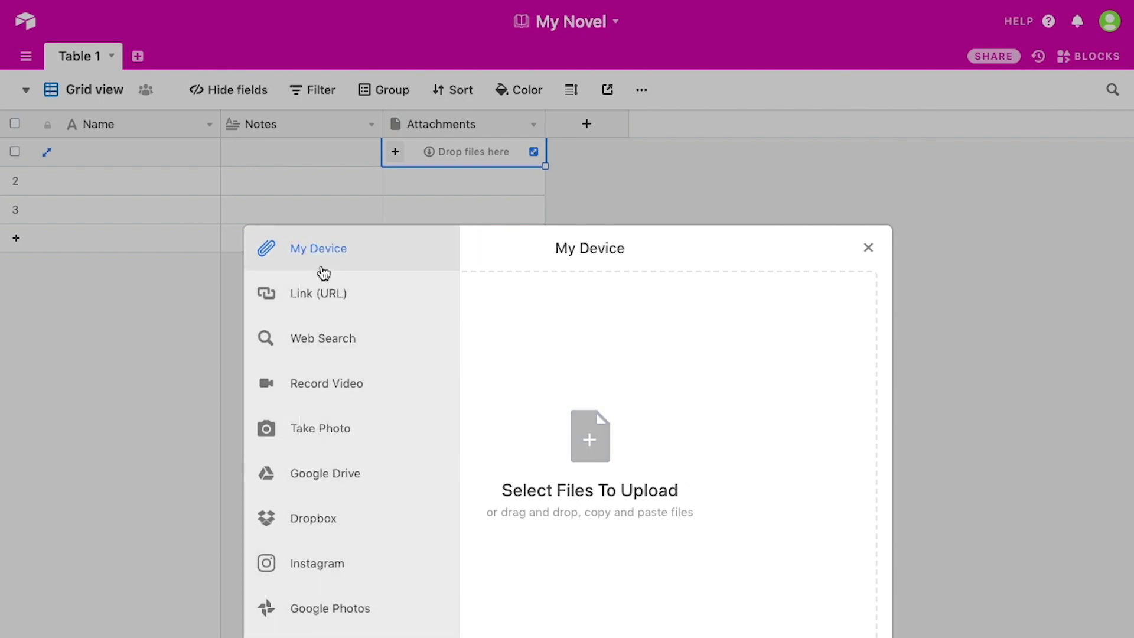
left_click(868, 248)
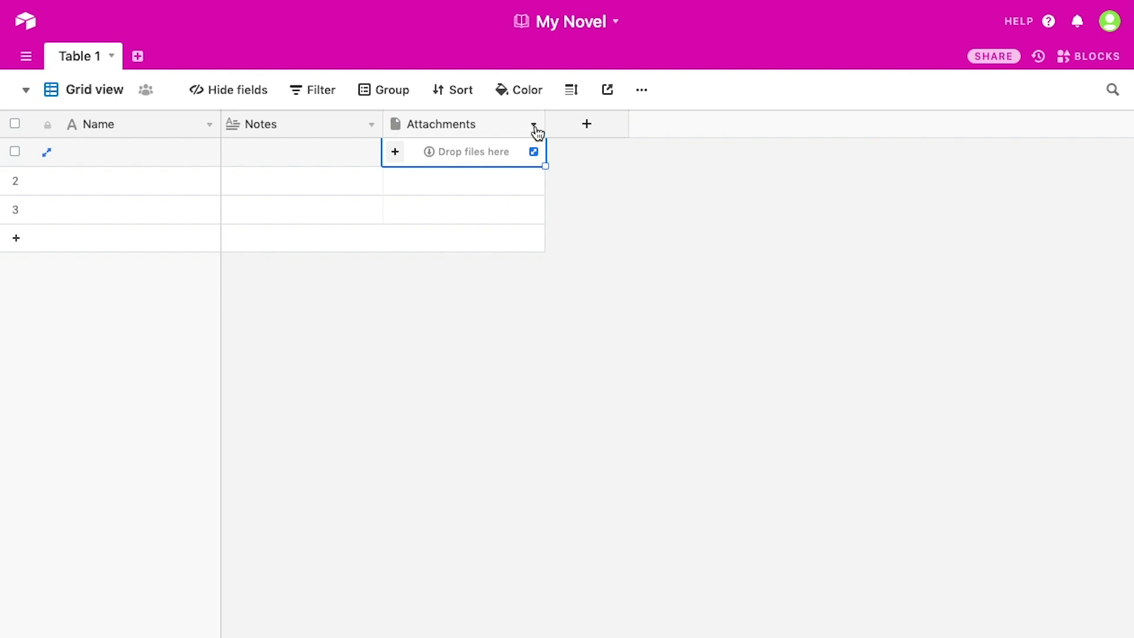
Delete the Attachments field from Table 1
left_click(534, 127)
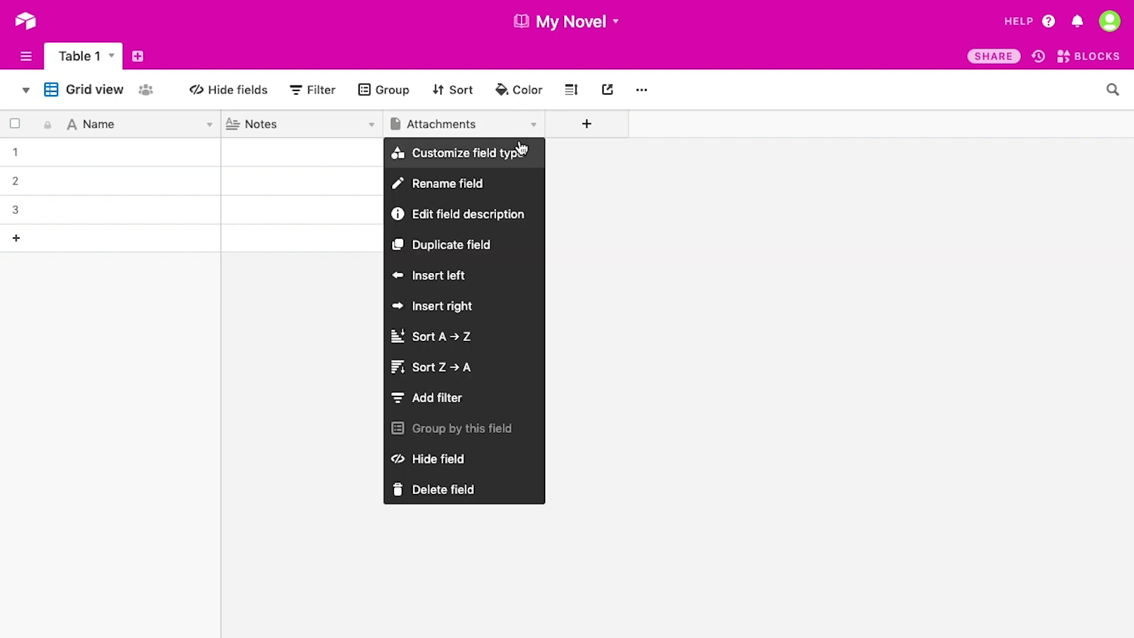
left_click(431, 494)
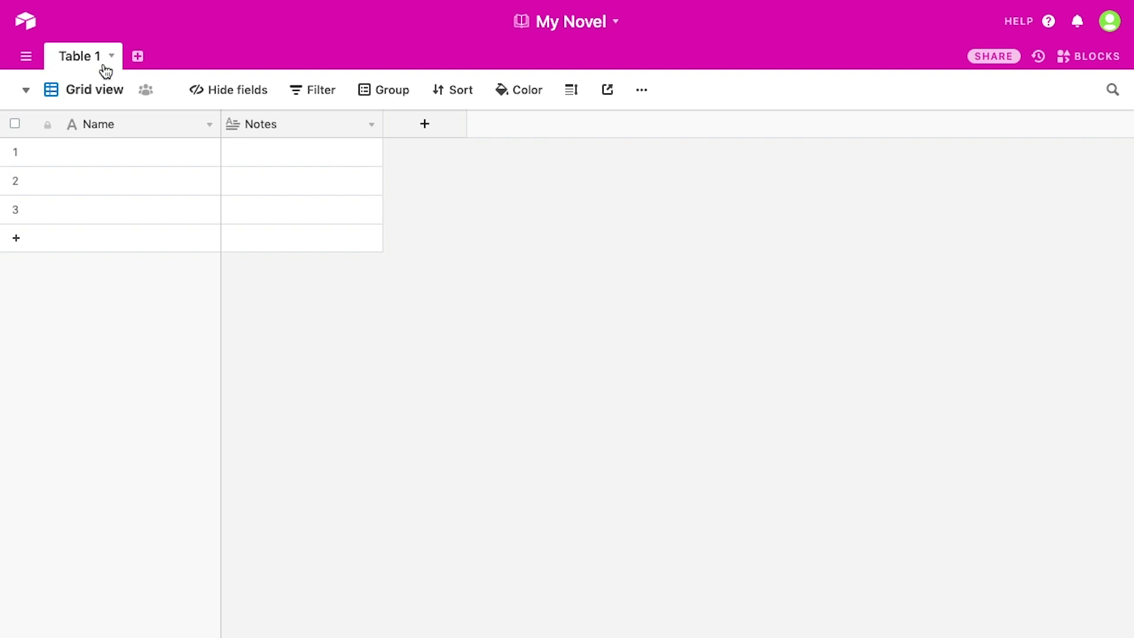
Rename the table Table 1 as "Scenes"
double_click(84, 59)
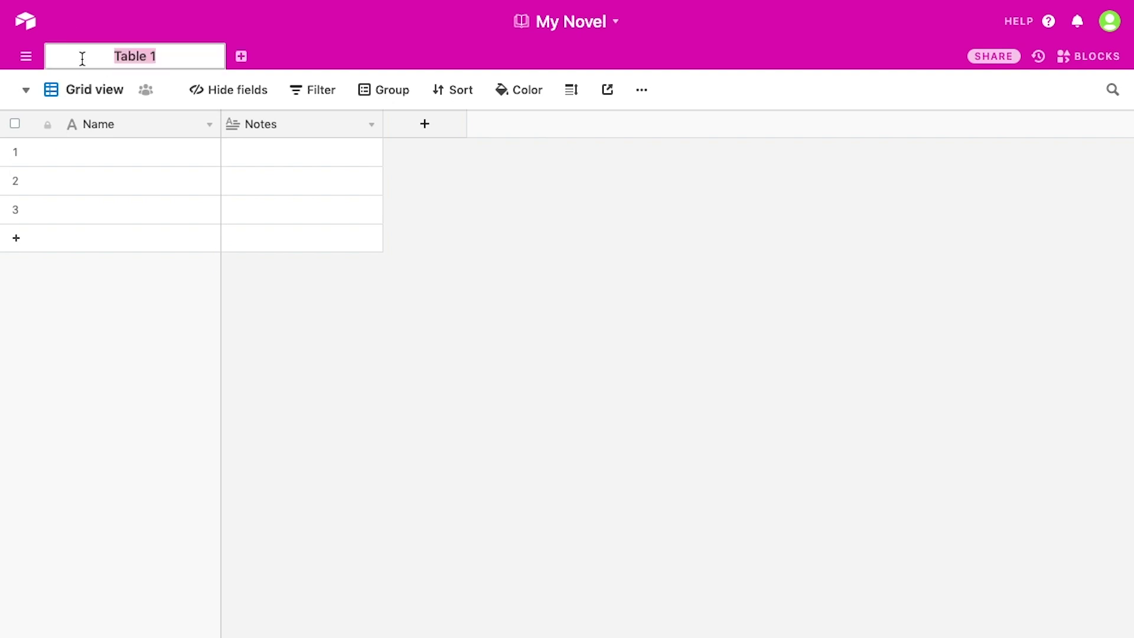
left_click(303, 53)
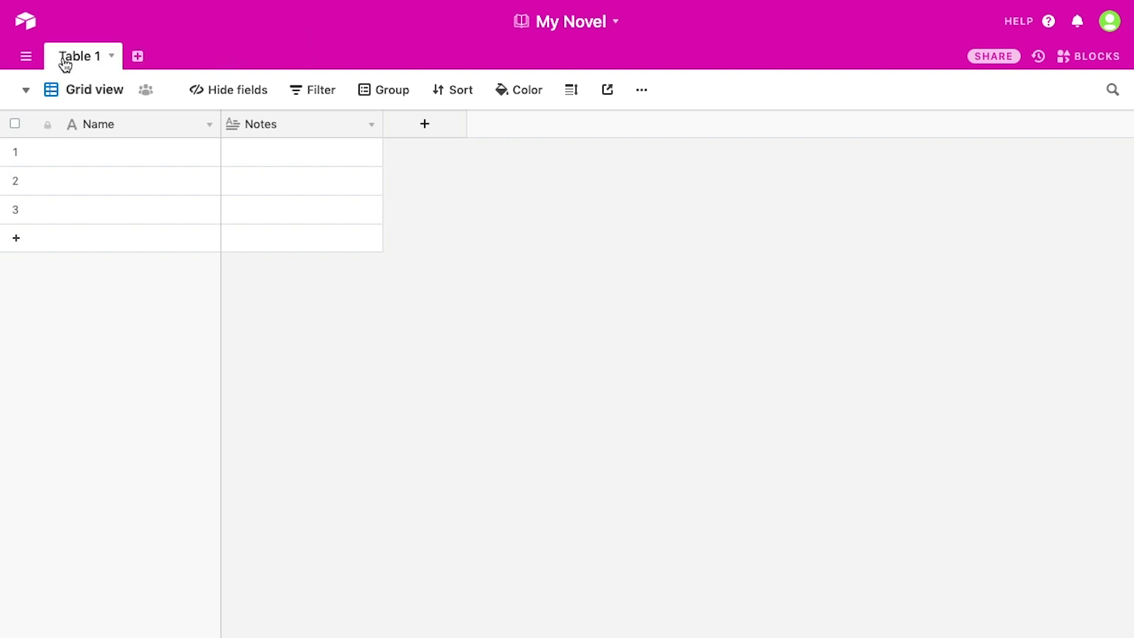
left_click(64, 62)
left_click(112, 57)
left_click(113, 58)
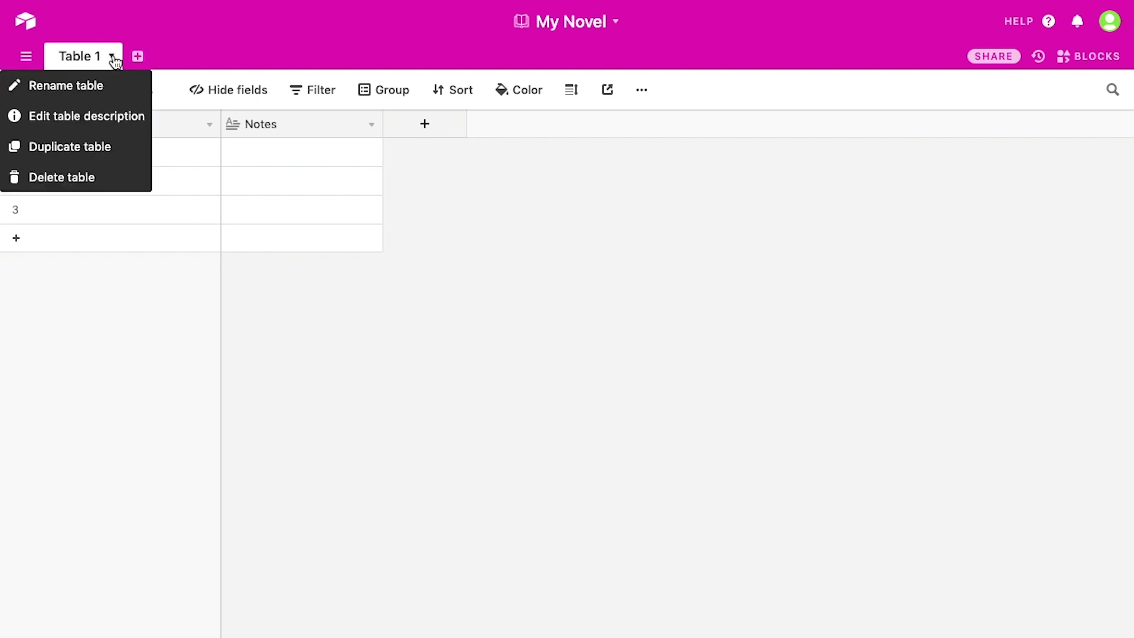
left_click(75, 86)
type("Scenes")
key("Return")
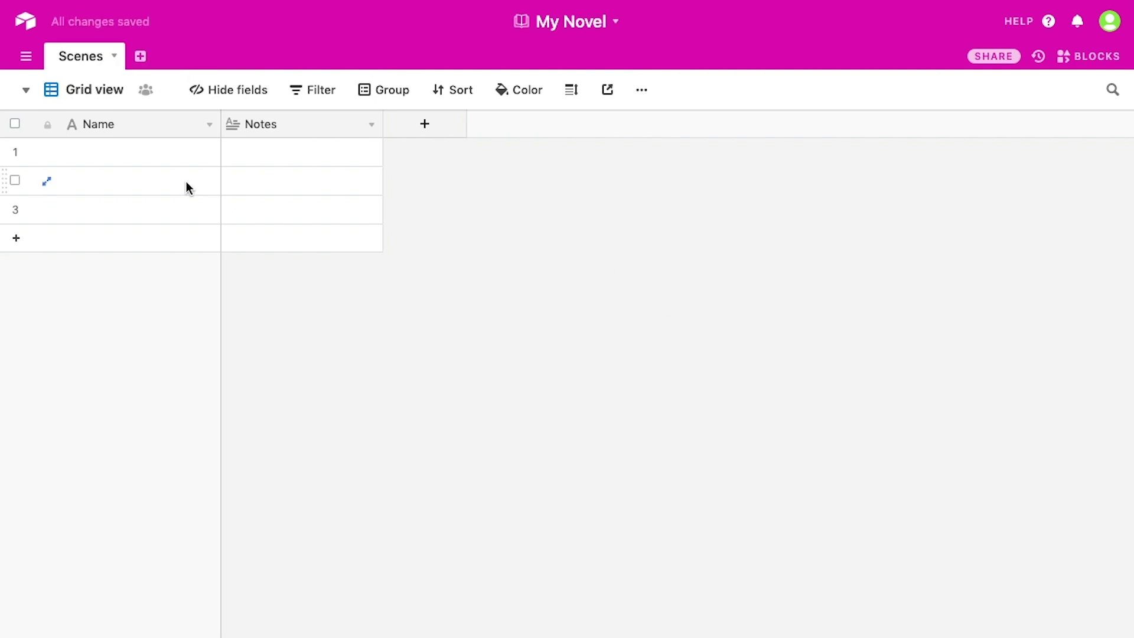
Open the settings of the Scenes table's primary field and change its name to "Scene"
double_click(100, 125)
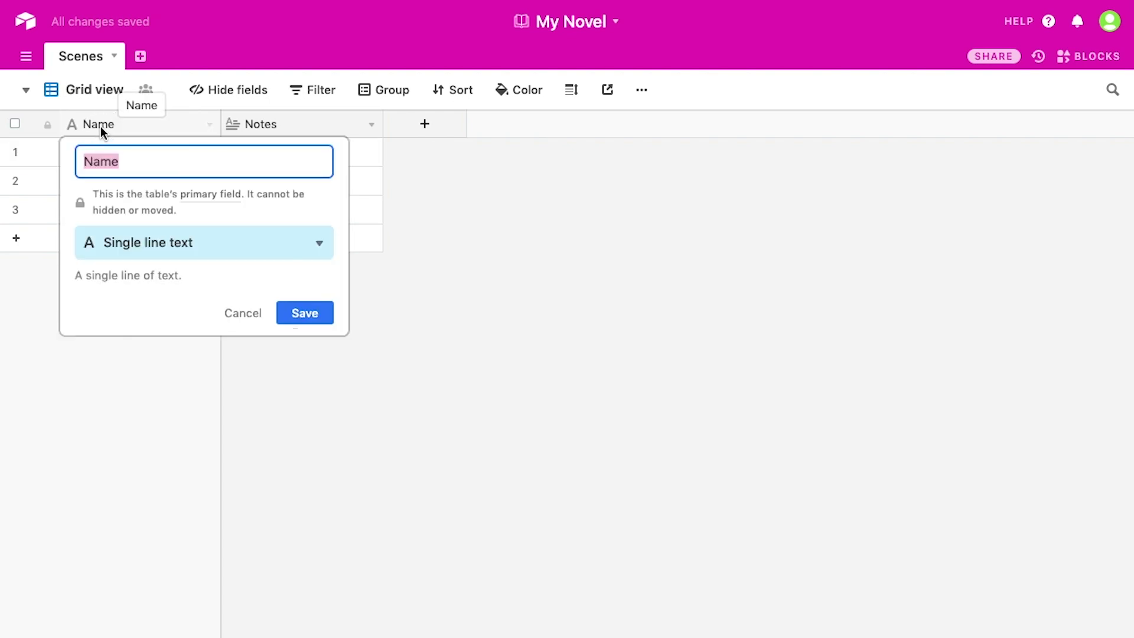
left_click(460, 171)
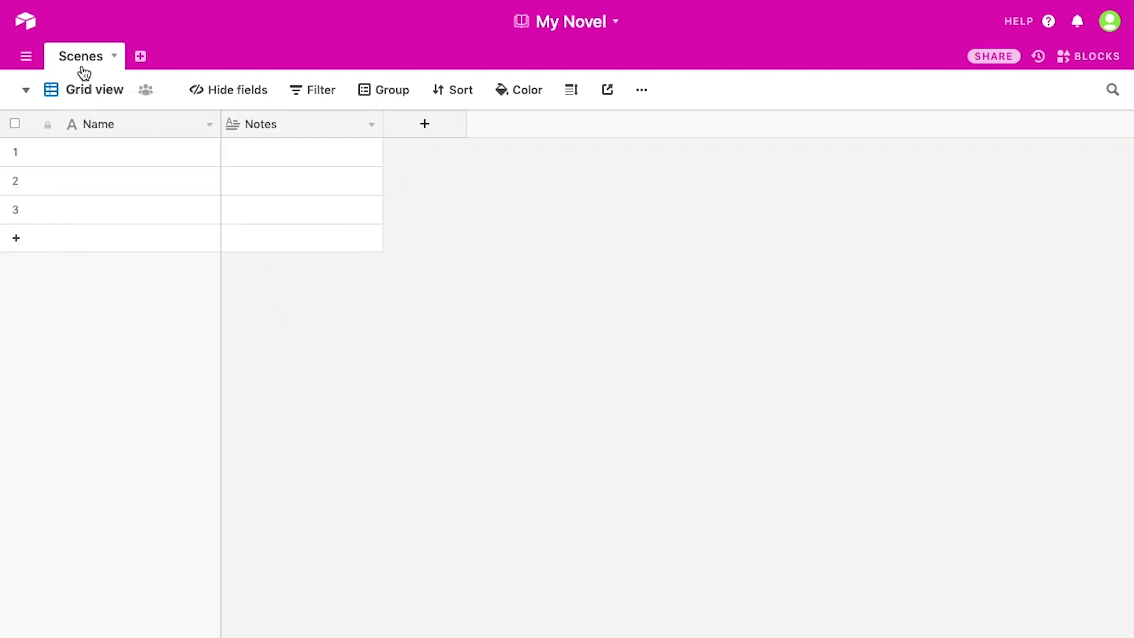
right_click(144, 118)
left_click(167, 152)
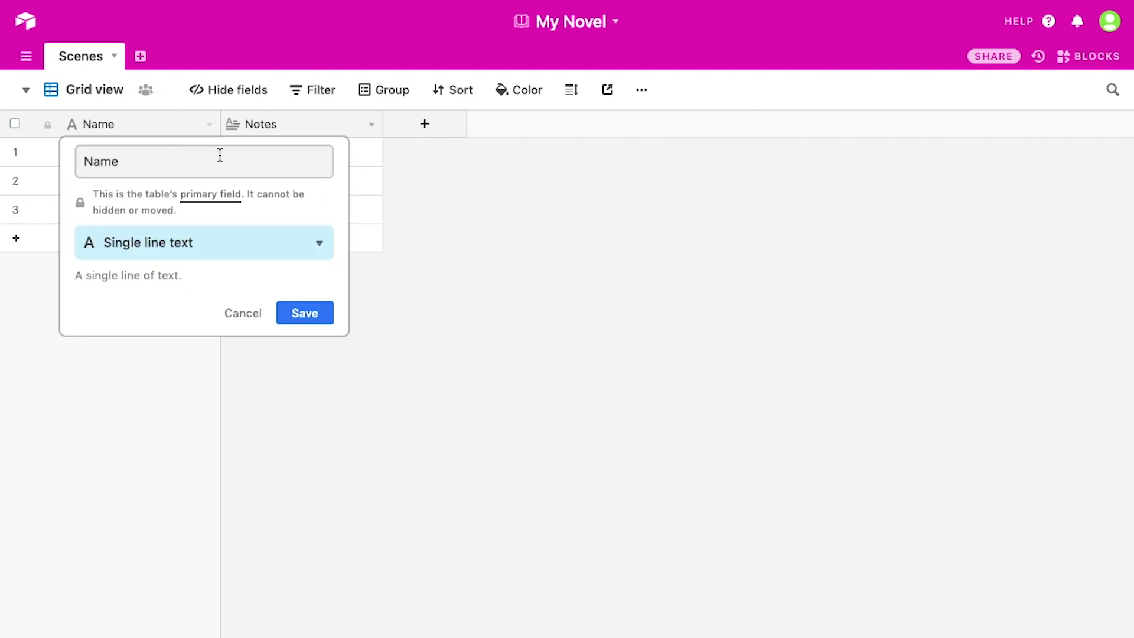
left_click(214, 163)
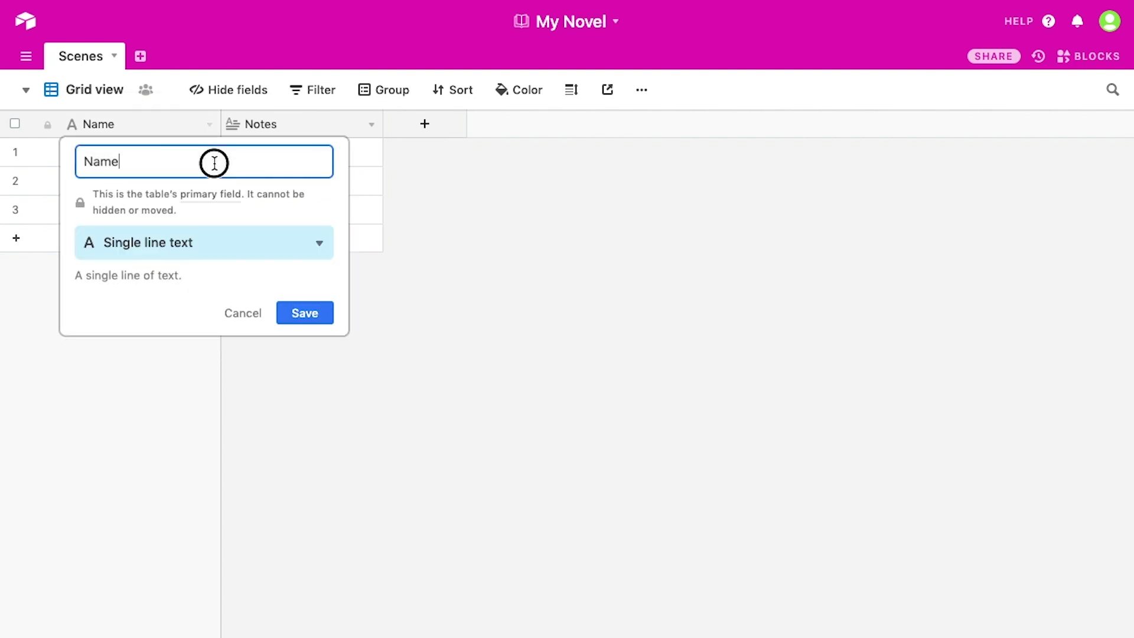
key("super+a")
type("Sc")
key("BackSpace")
type("cene")
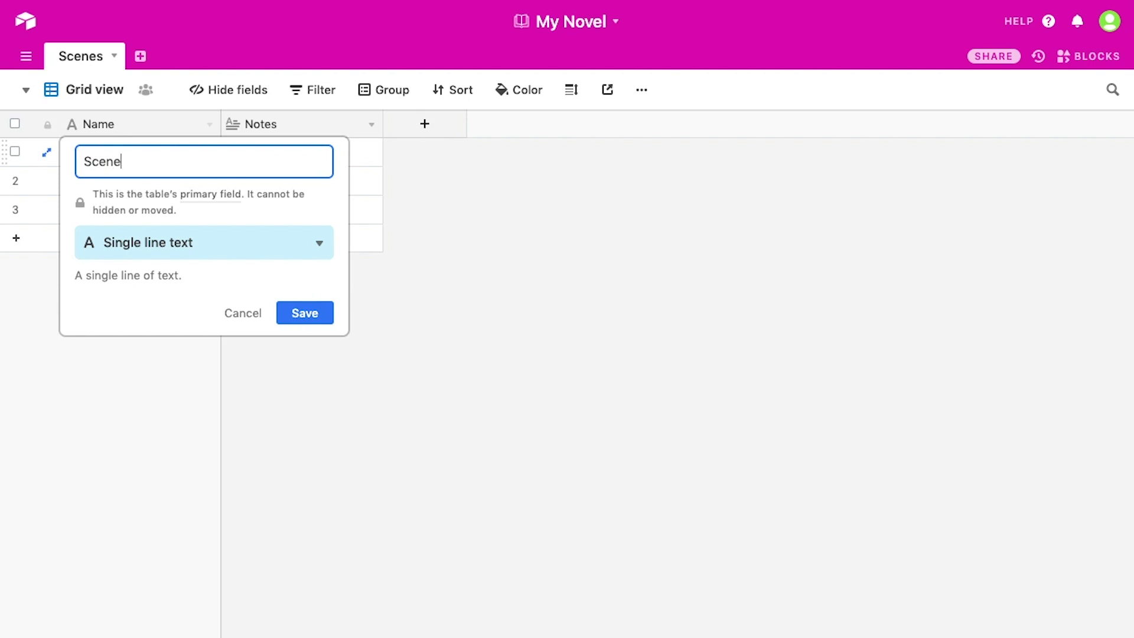
Set the Scene field's type to Autonumber and save the field
left_click(219, 243)
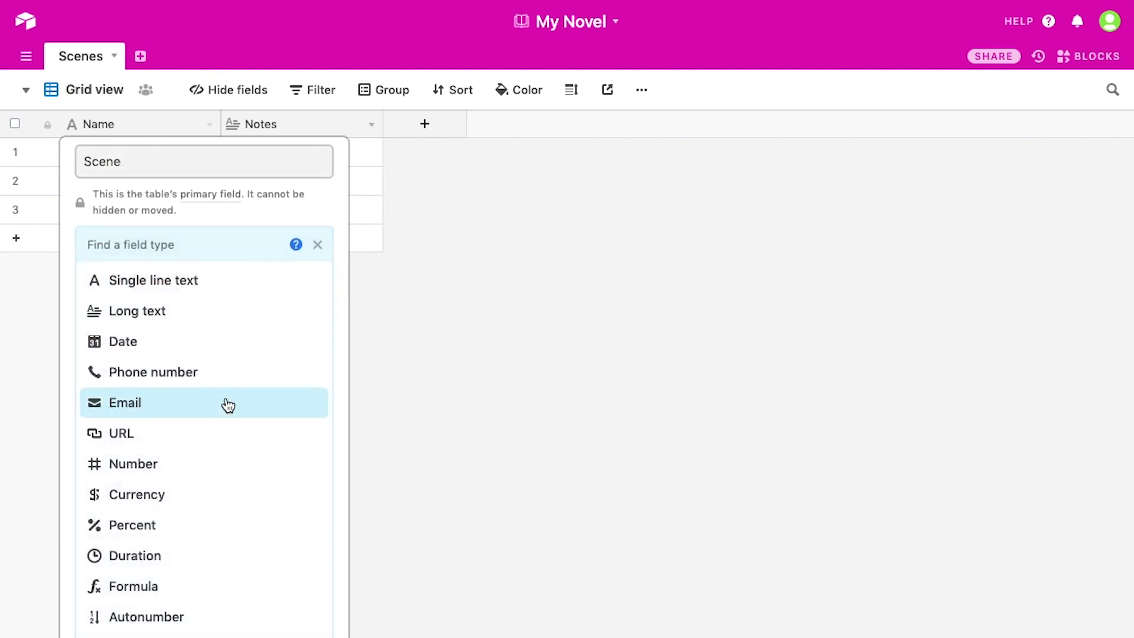
left_click(159, 617)
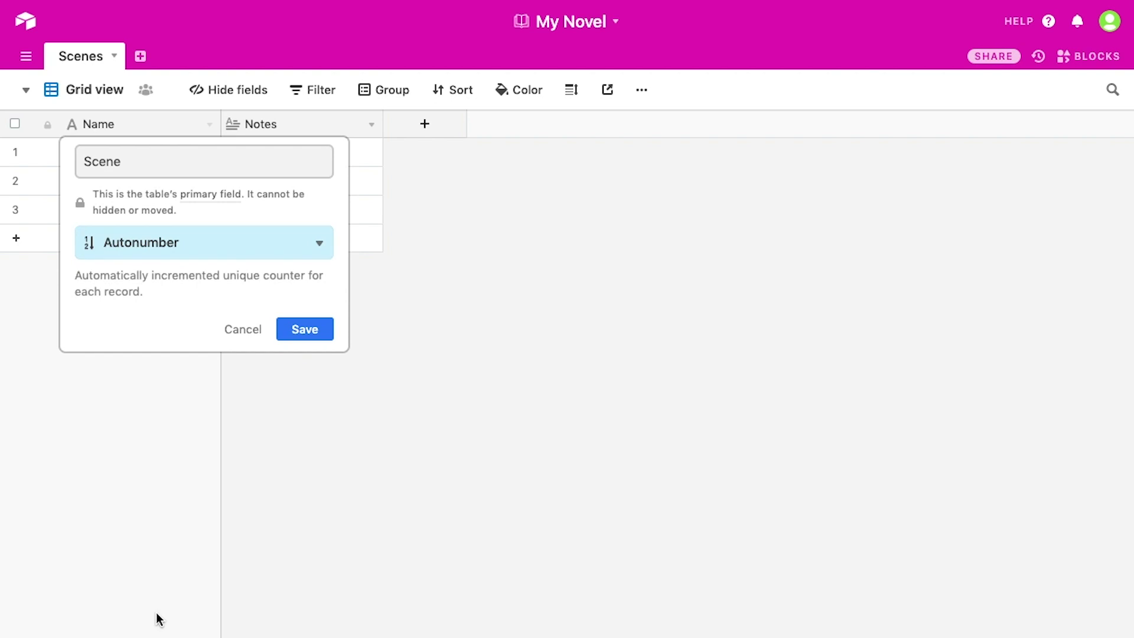
left_click(306, 331)
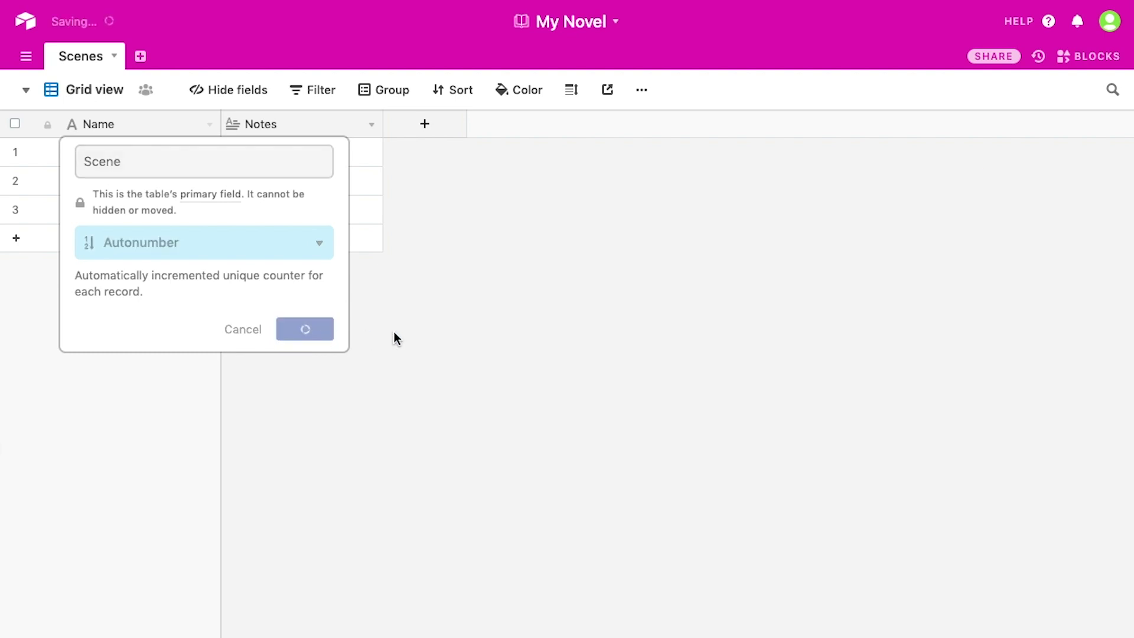
Rename the Notes field as "Summary", keeping it as Long text
double_click(293, 124)
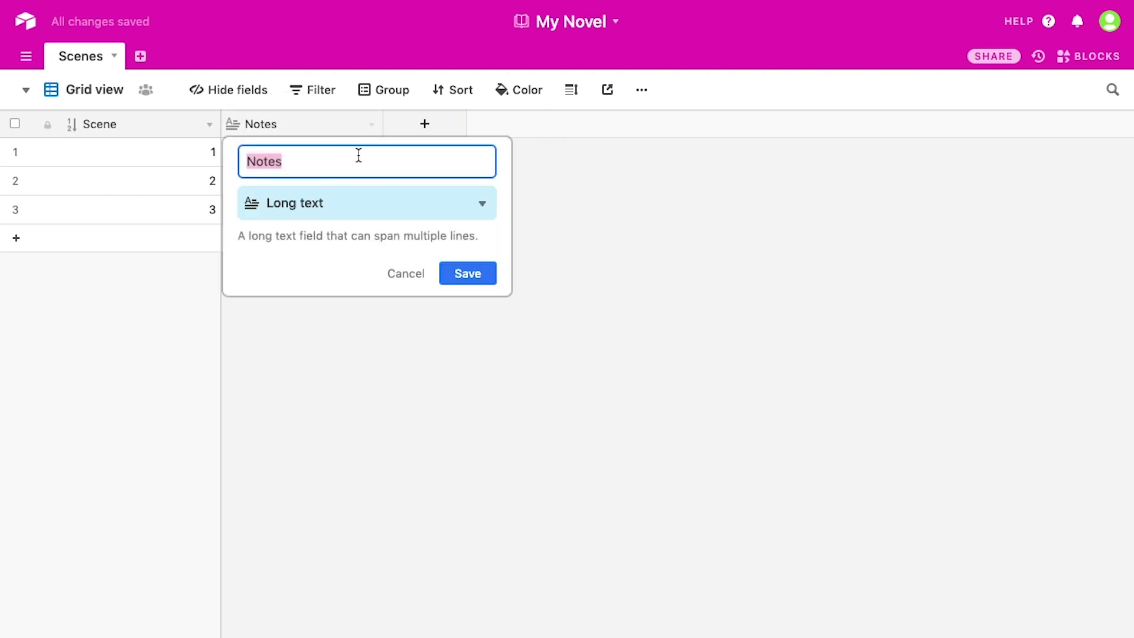
type("Summary")
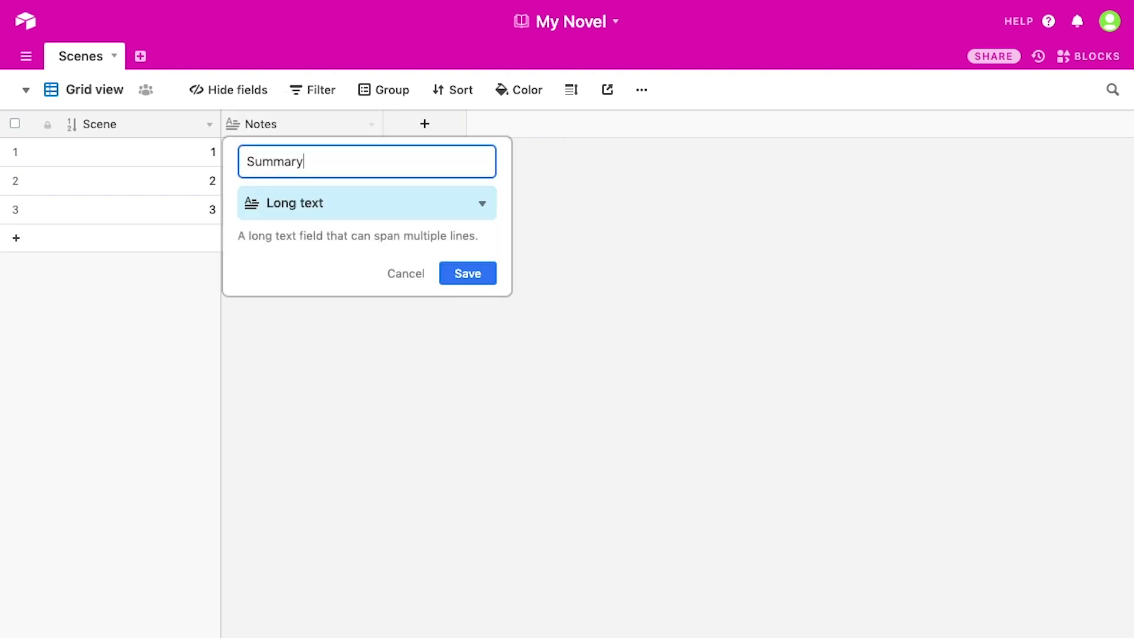
left_click(487, 274)
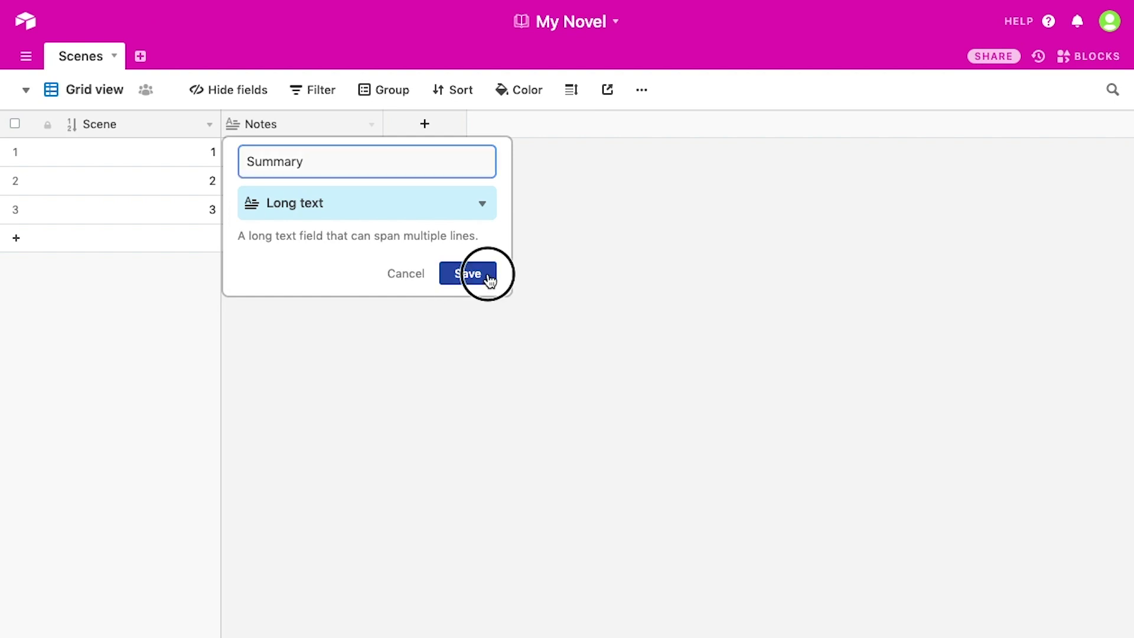
Widen the Summary column to nearly double and narrow the Scene column
left_click_drag(381, 123, 527, 124)
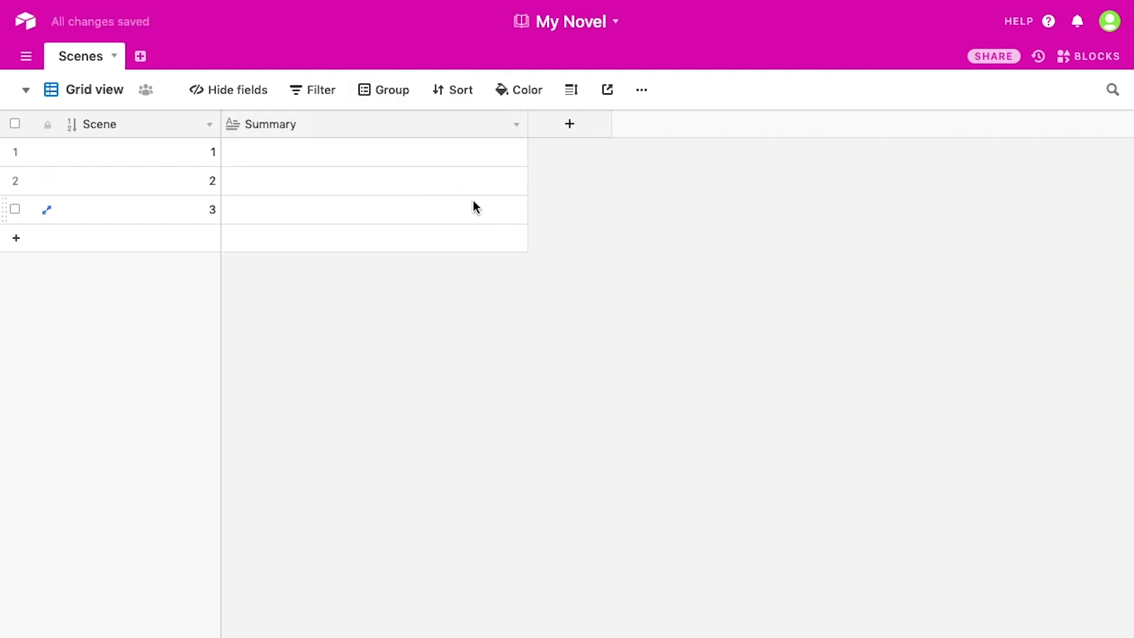
left_click_drag(221, 132, 149, 131)
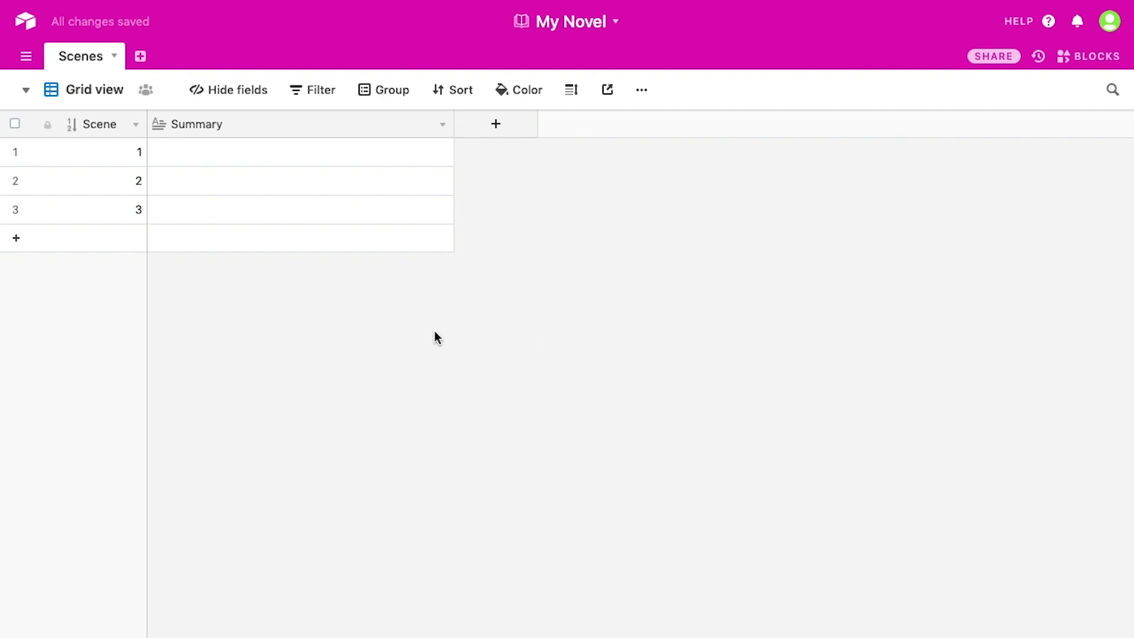
Add a second table to the base and name it "Characters"
left_click(140, 57)
left_click(213, 82)
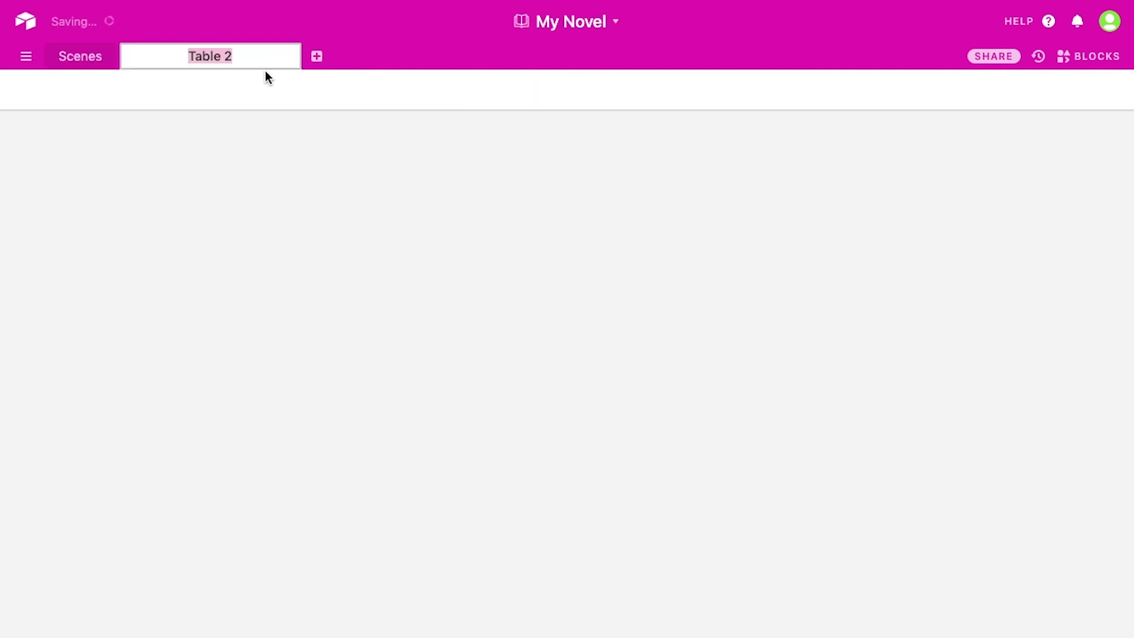
type("Cha")
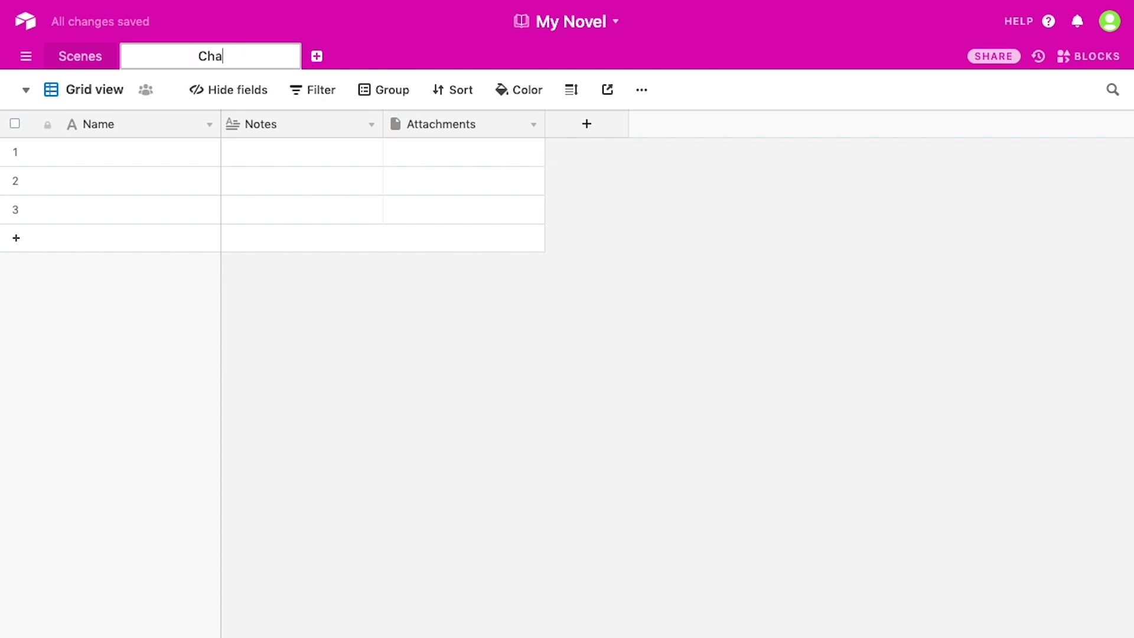
type("racters")
key("Return")
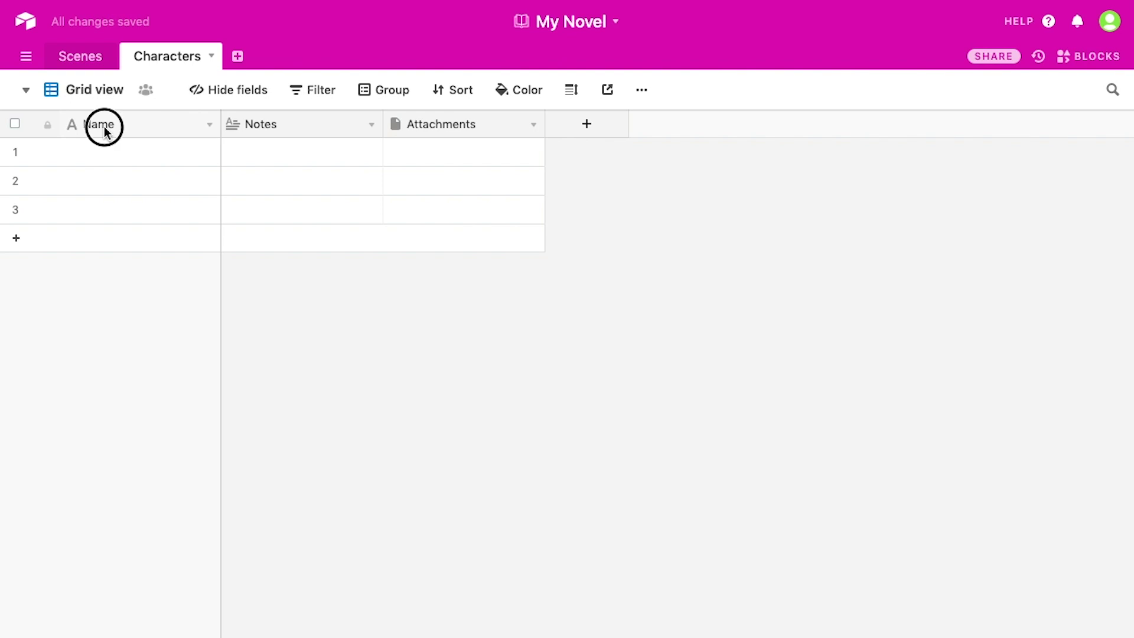
Rename the primary field of the Characters table as "Character"
double_click(104, 126)
type("Character")
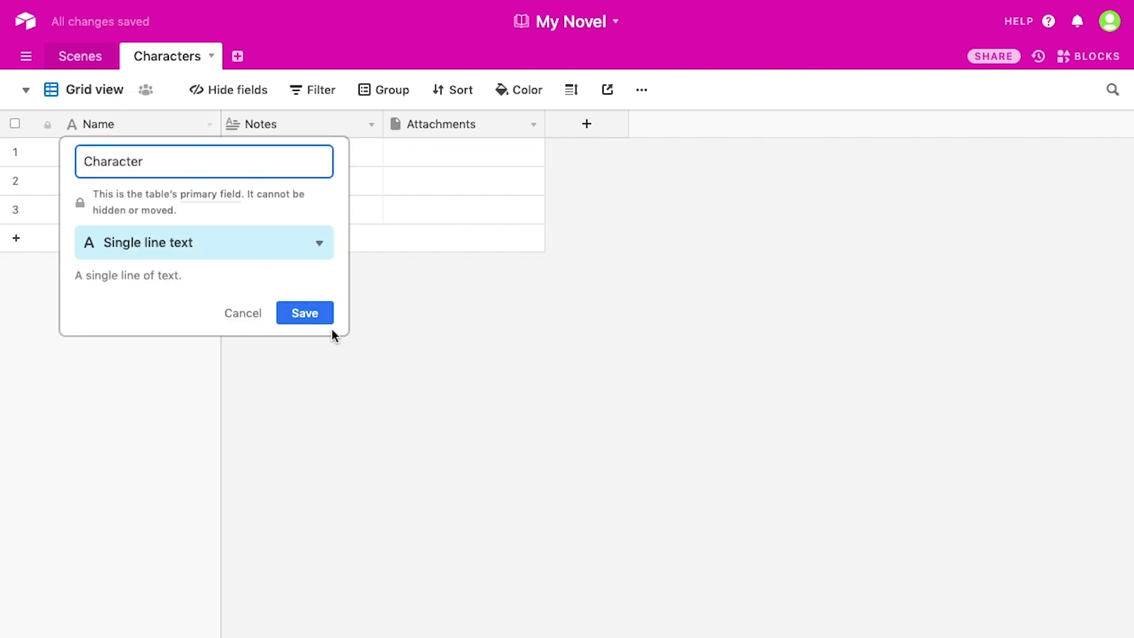
left_click(304, 313)
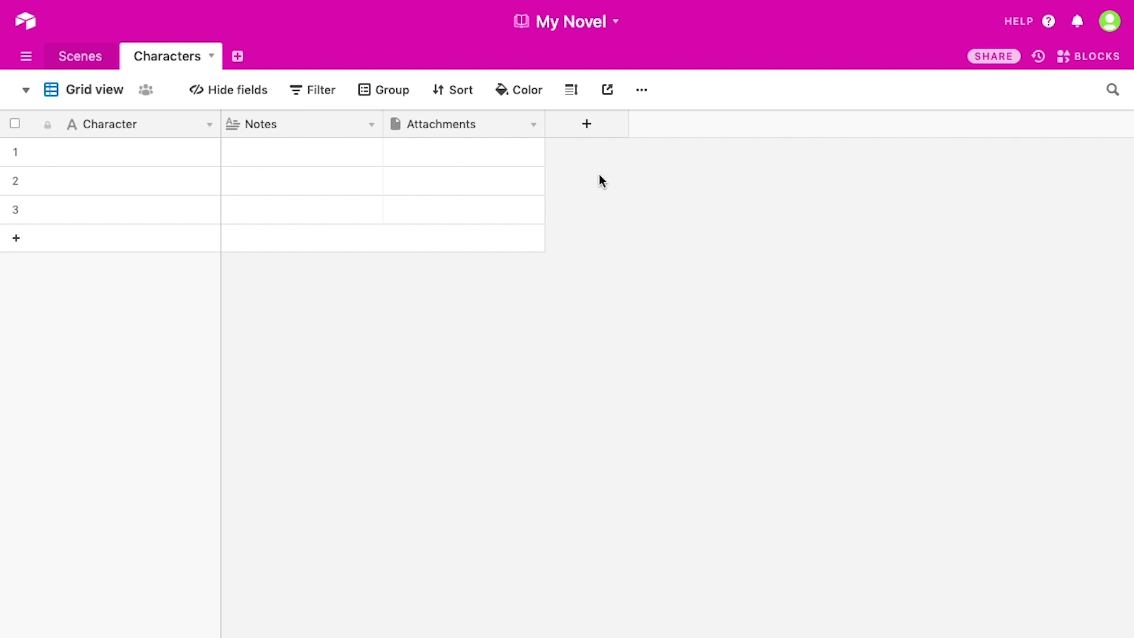
Rename the Attachments field of the Characters table as "Images", and resize the columns so Notes is wider and Images narrower
double_click(436, 124)
type("Images")
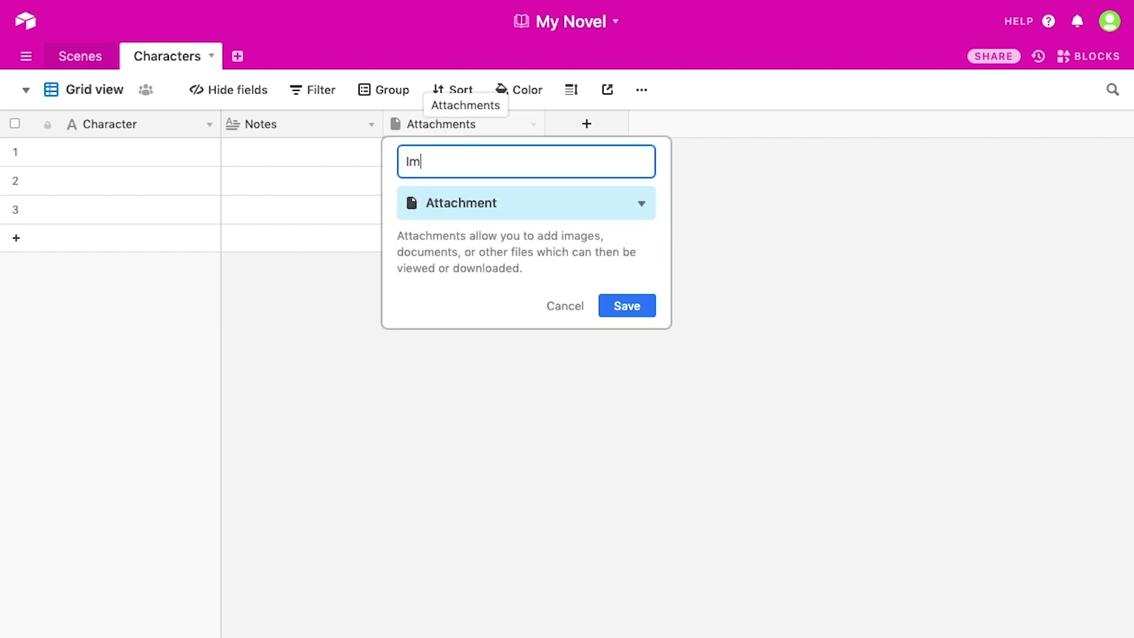
left_click(627, 307)
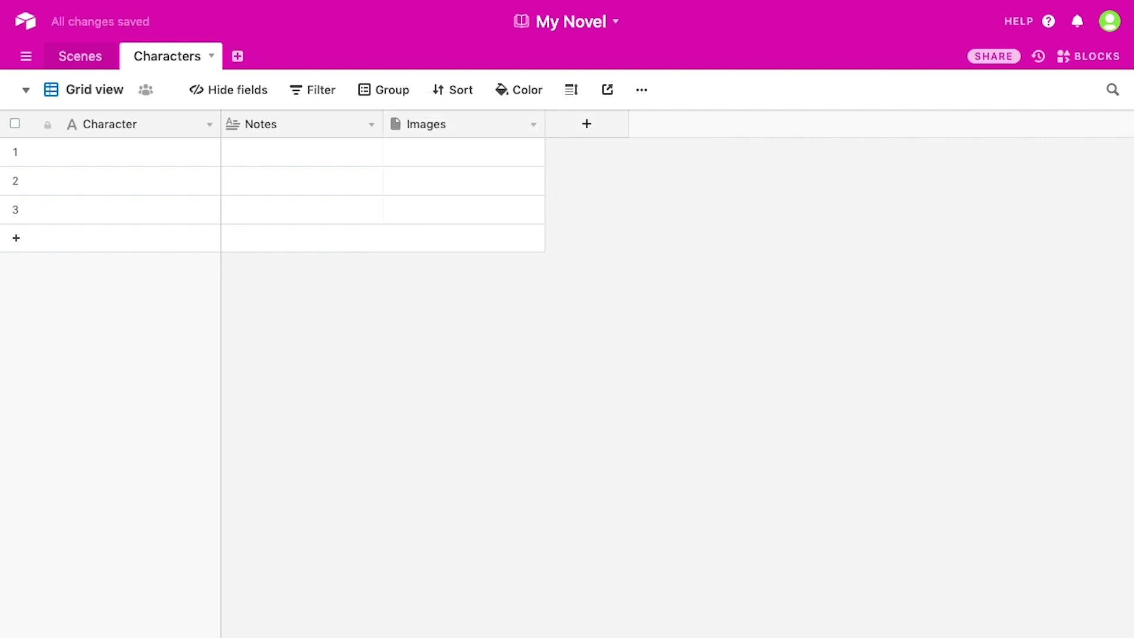
left_click_drag(383, 124, 447, 126)
left_click_drag(607, 124, 561, 127)
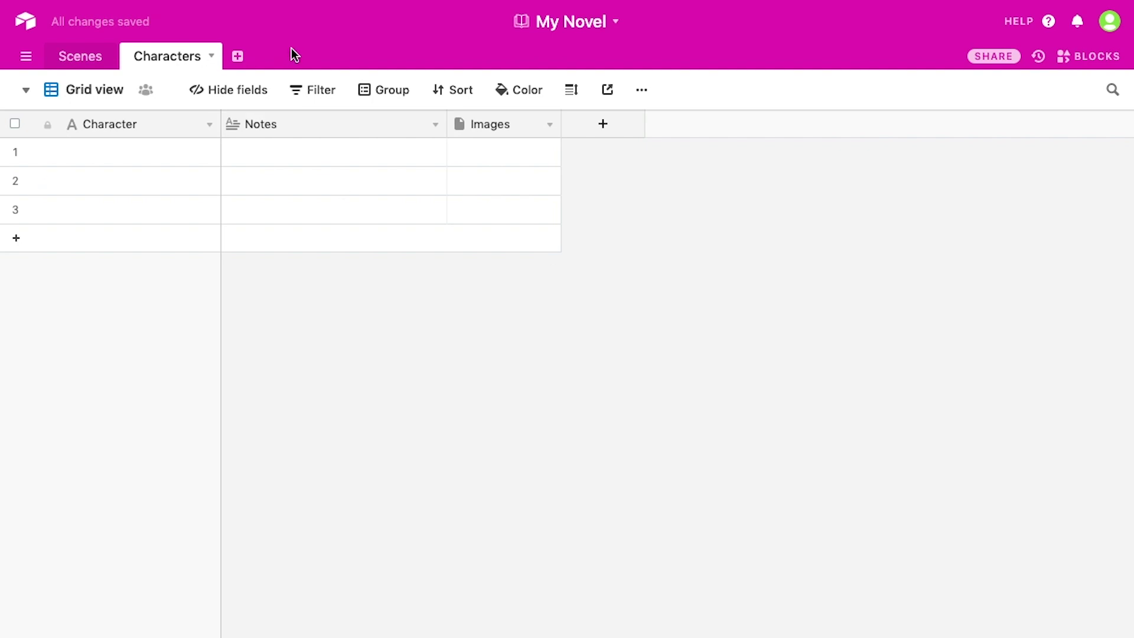
Add a third empty table to the base and name it "Settings"
left_click(237, 57)
left_click(273, 81)
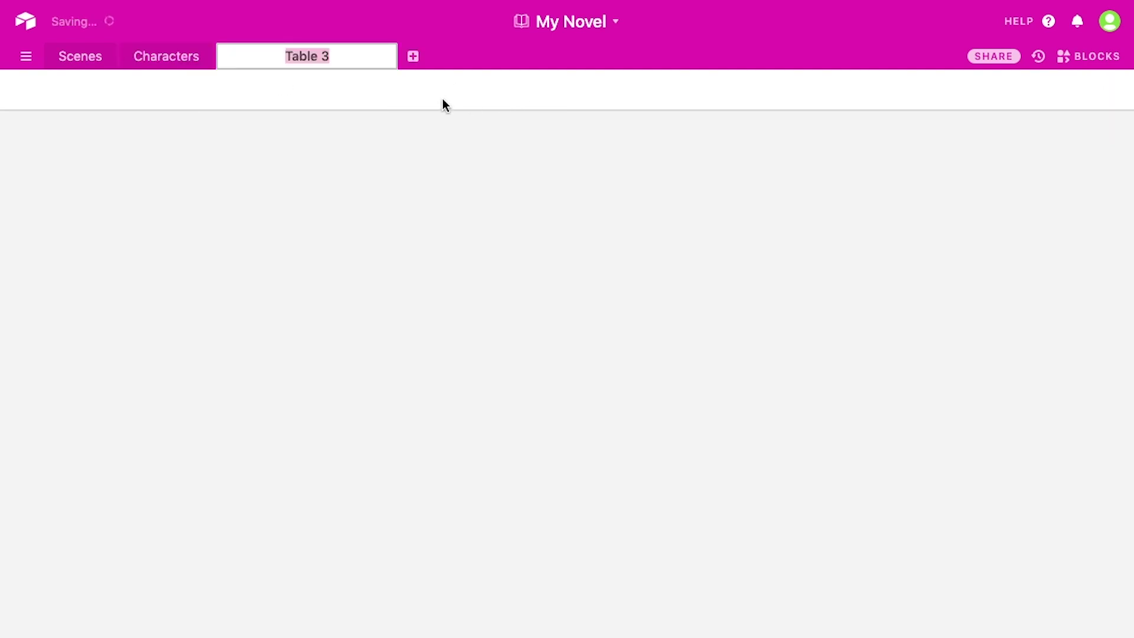
type("Settings")
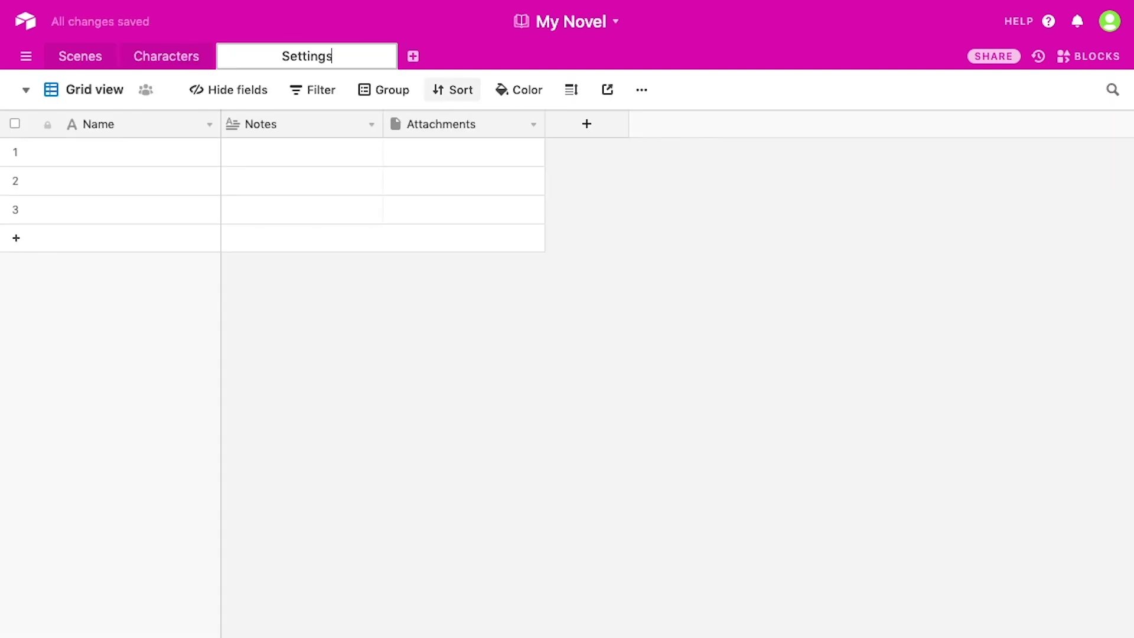
key("Return")
Rename the primary field of the Settings table as "Setting", keeping it as Single line text
left_click(101, 127)
double_click(100, 126)
type("Setting")
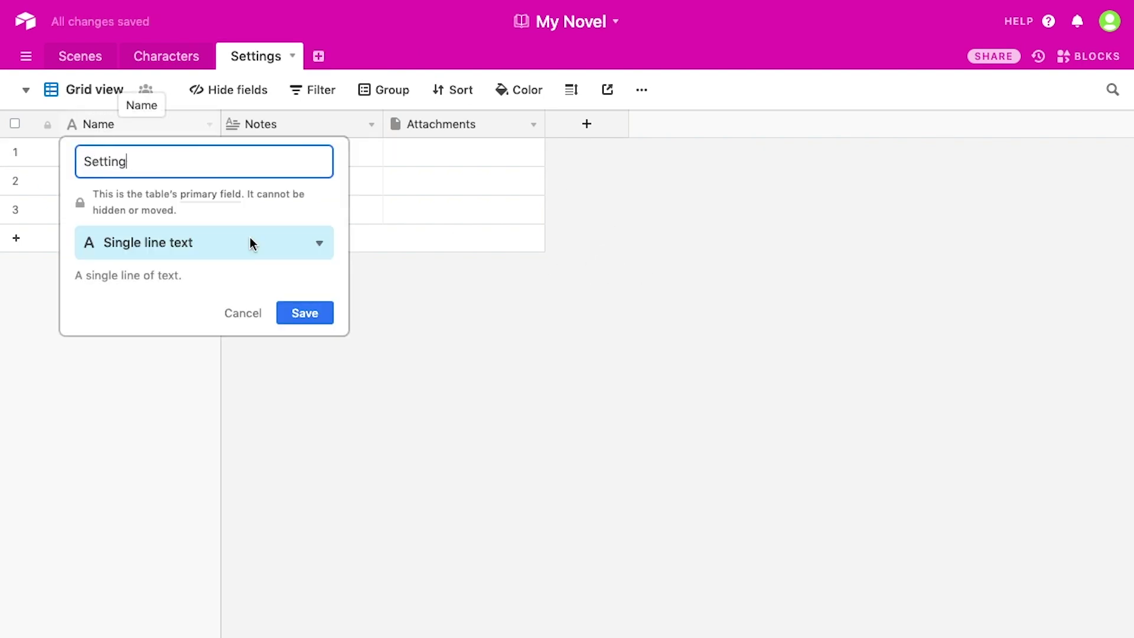
left_click(312, 316)
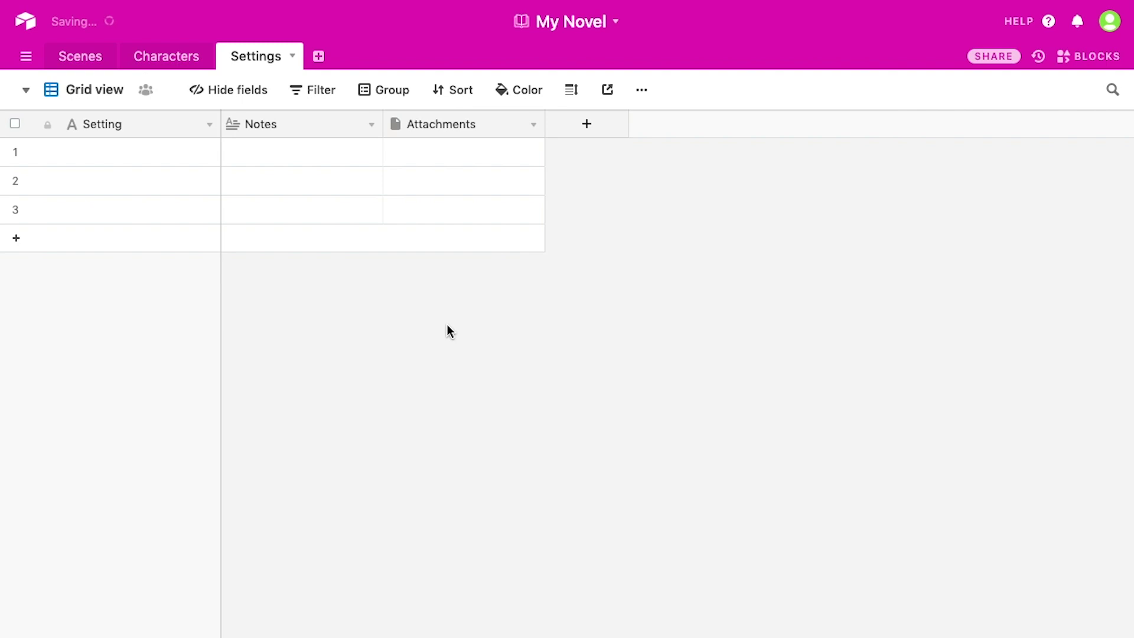
Rename the Attachments field of the Settings table as "Images" and widen the Notes column by about a third
double_click(453, 125)
type("Iamges")
key("BackSpace")
key("BackSpace")
key("BackSpace")
key("BackSpace")
key("BackSpace")
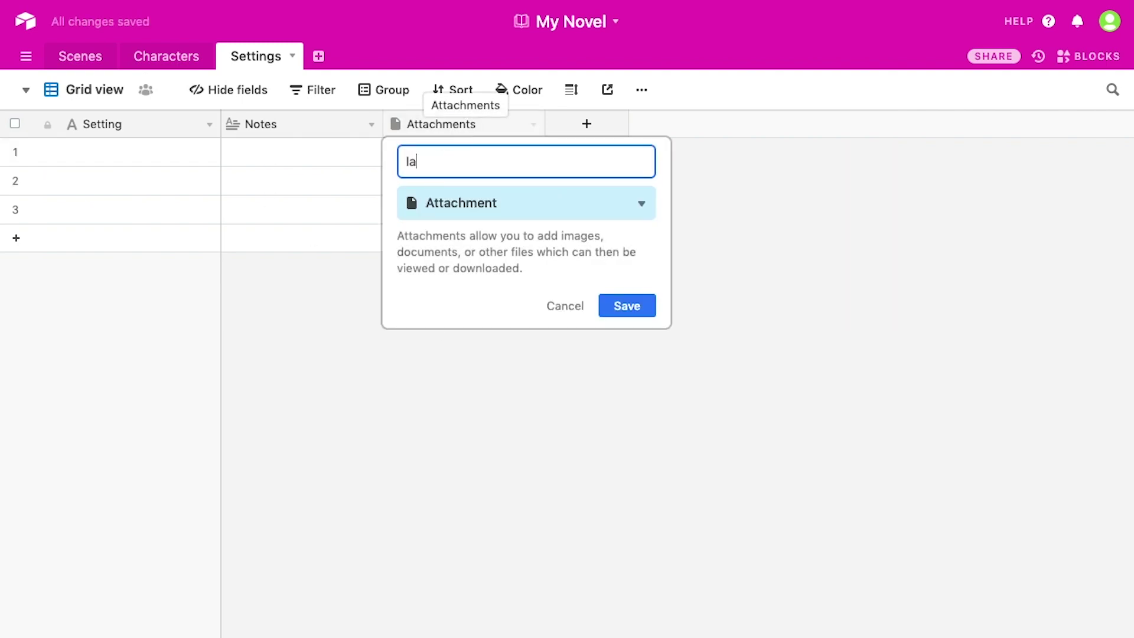
type("mages")
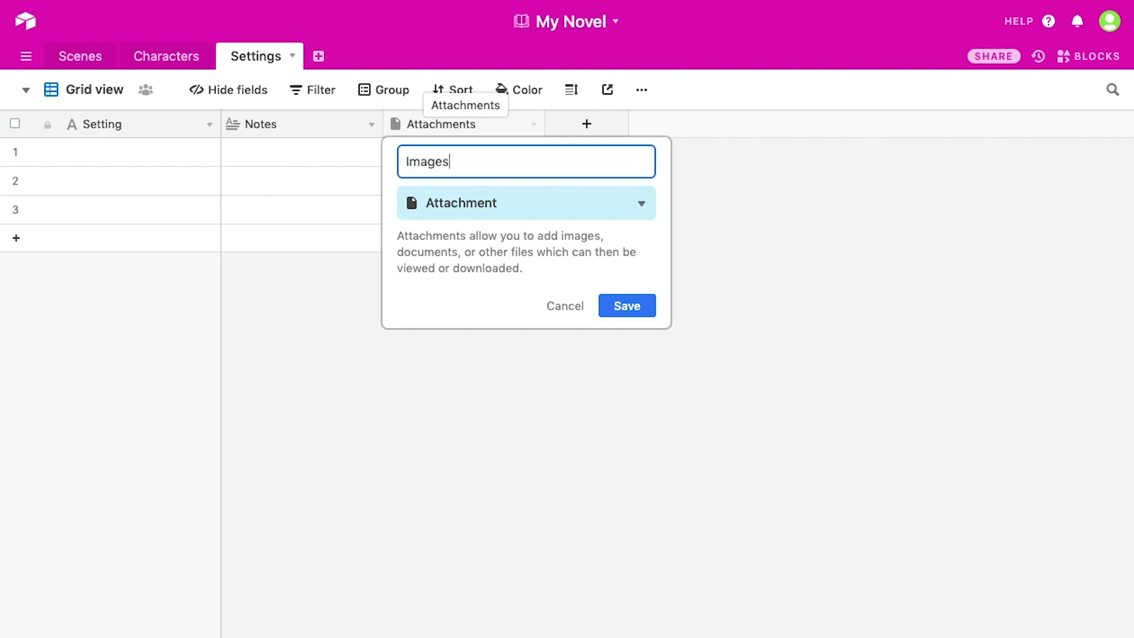
left_click(612, 313)
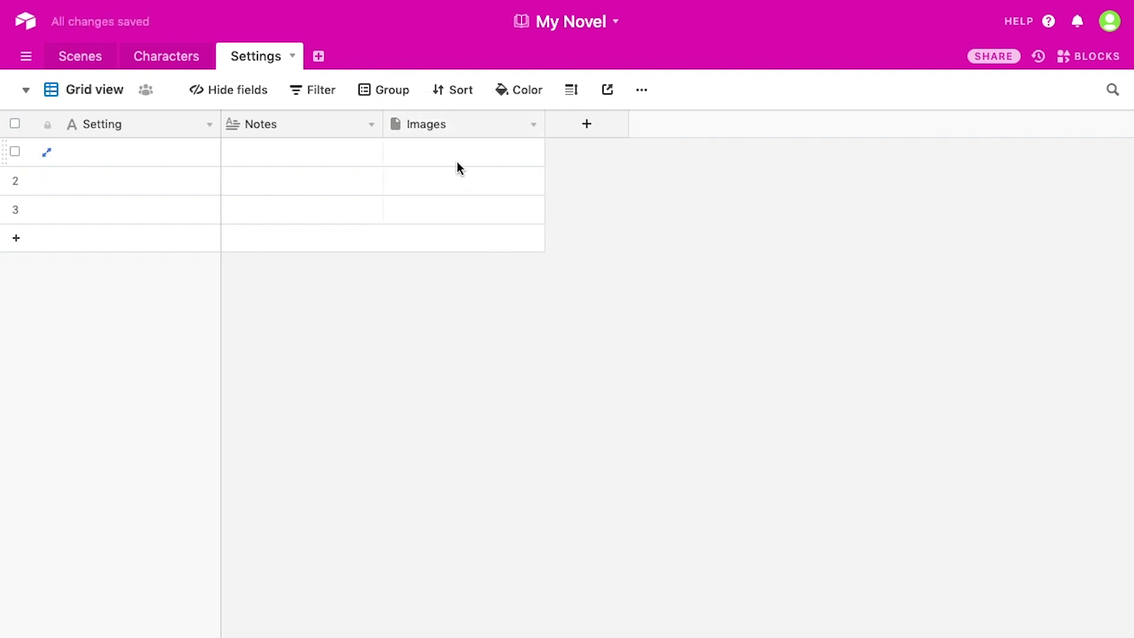
left_click_drag(383, 126, 440, 129)
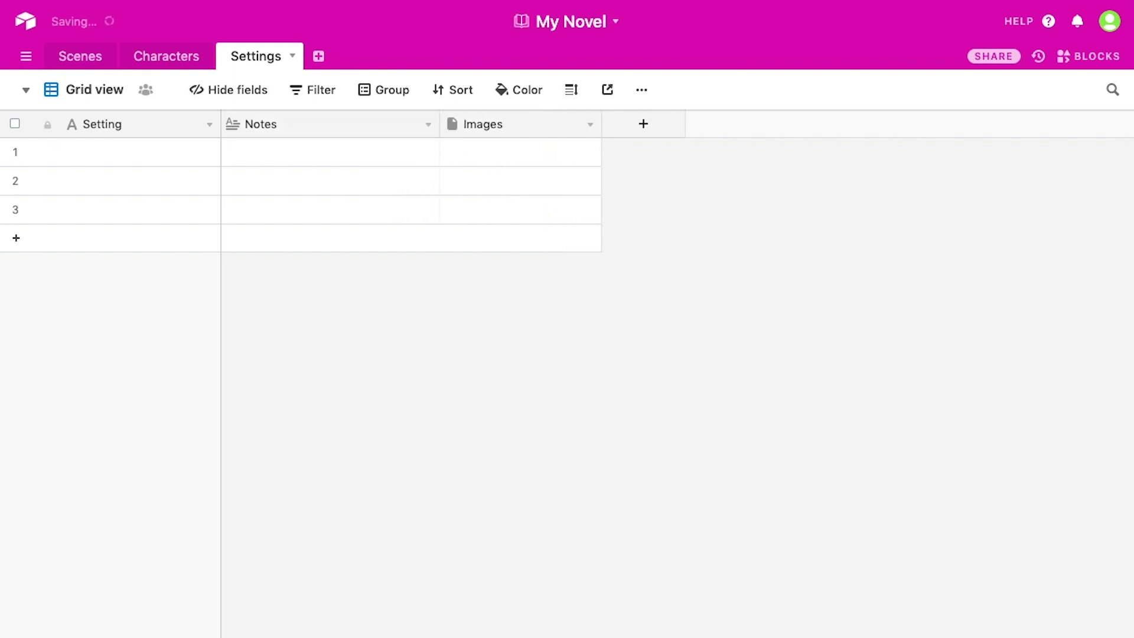
Add a fourth empty table to the base and name it "Research"
left_click(318, 56)
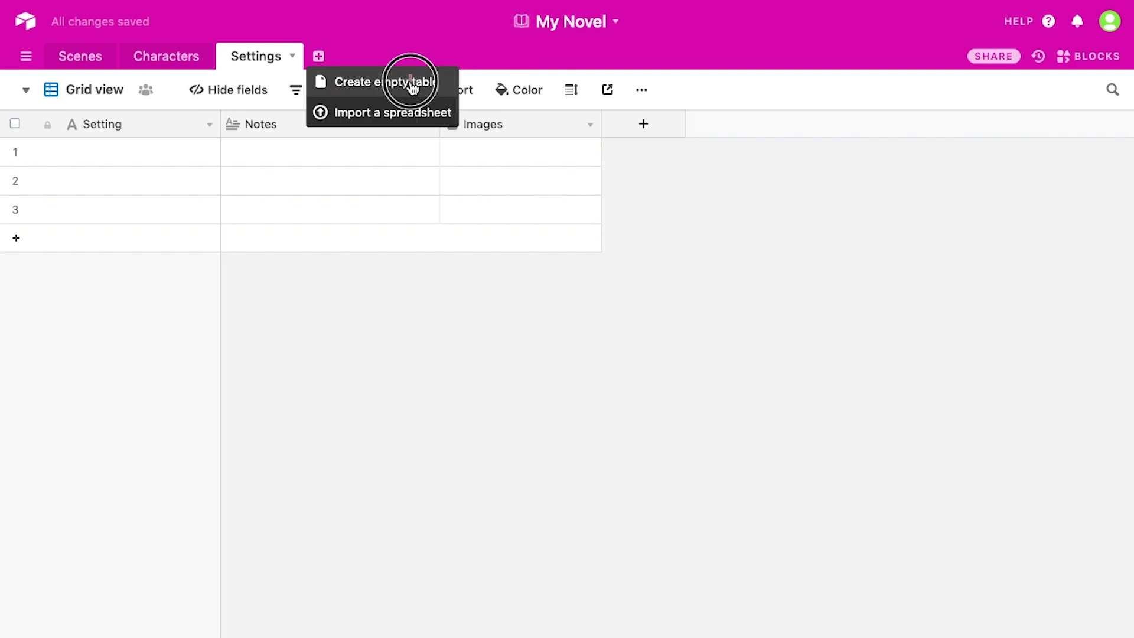
left_click(410, 83)
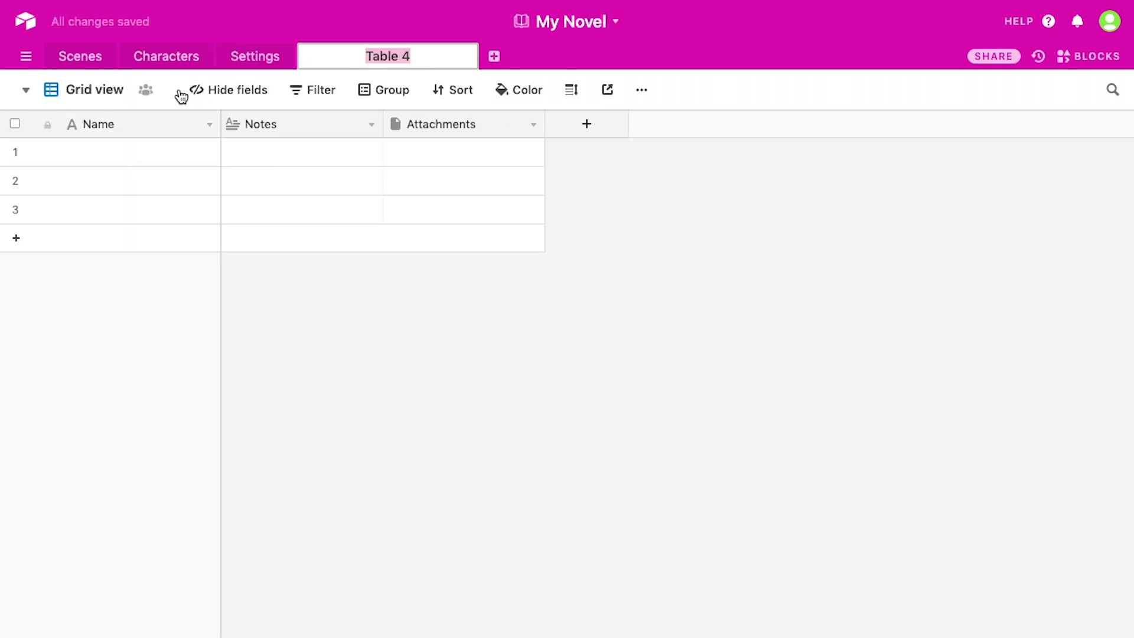
type("Research")
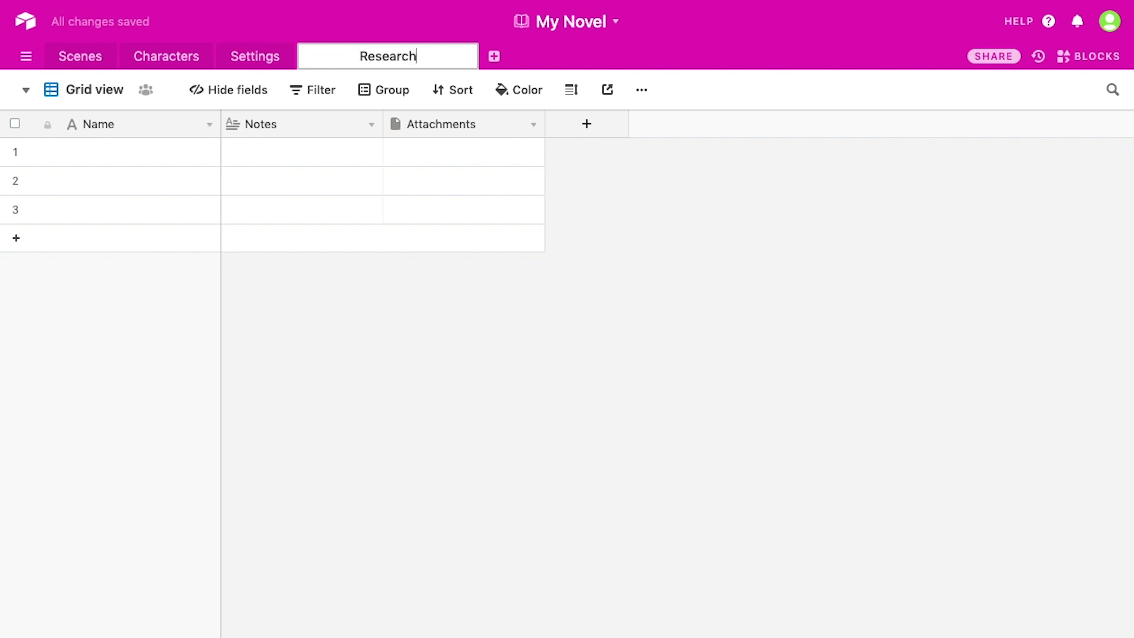
left_click(480, 296)
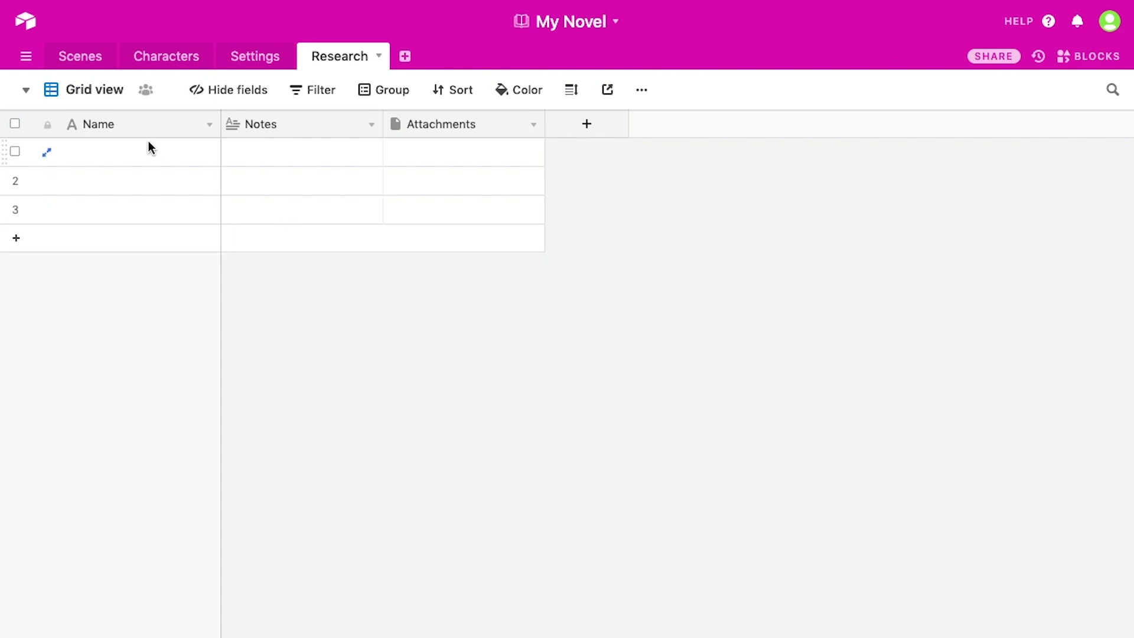
Rename the primary field of the Research table as "Topic", keeping it as Single line text
double_click(108, 125)
type("Topc")
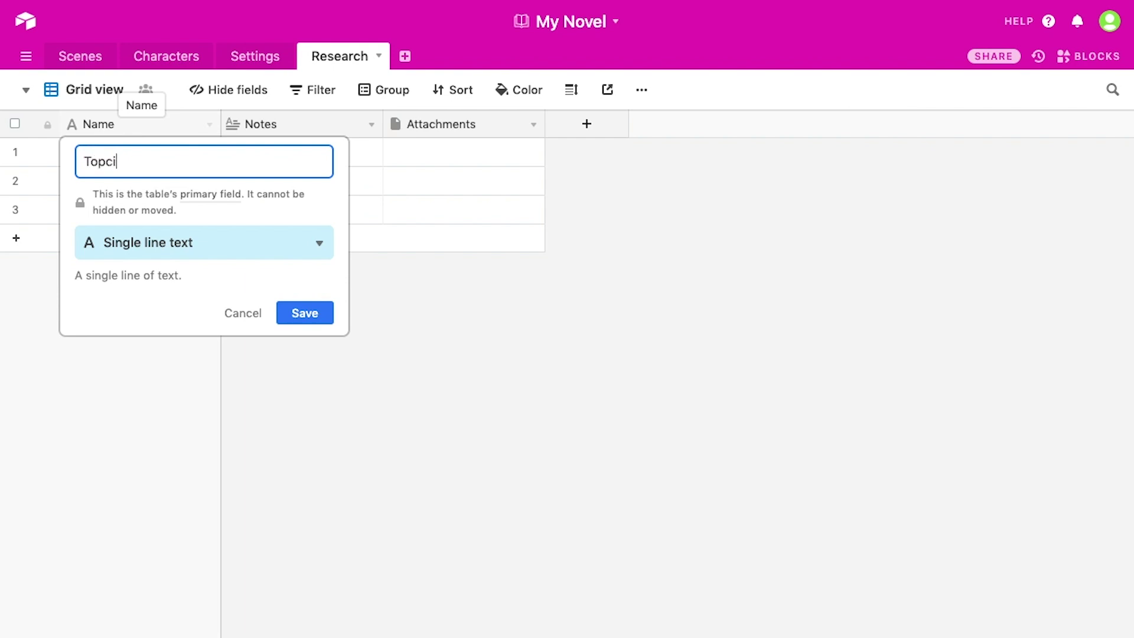
key("BackSpace")
type("ic")
left_click(313, 313)
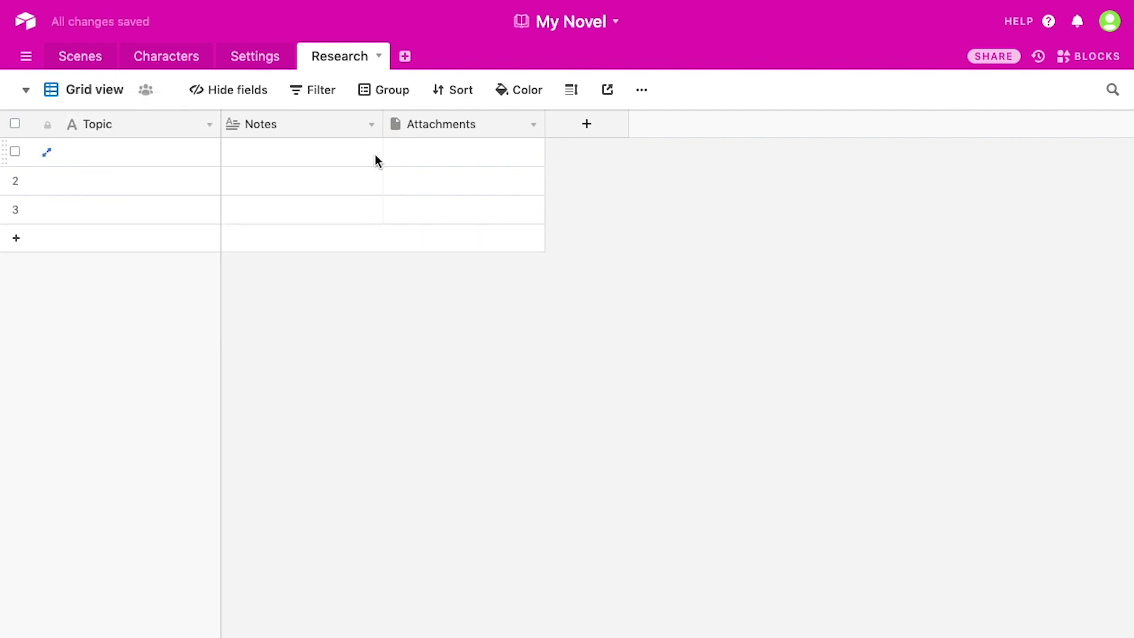
Rename the Attachments field of the Research table as "Files" and widen the Notes column by about half
left_click(452, 127)
double_click(451, 128)
type("Files")
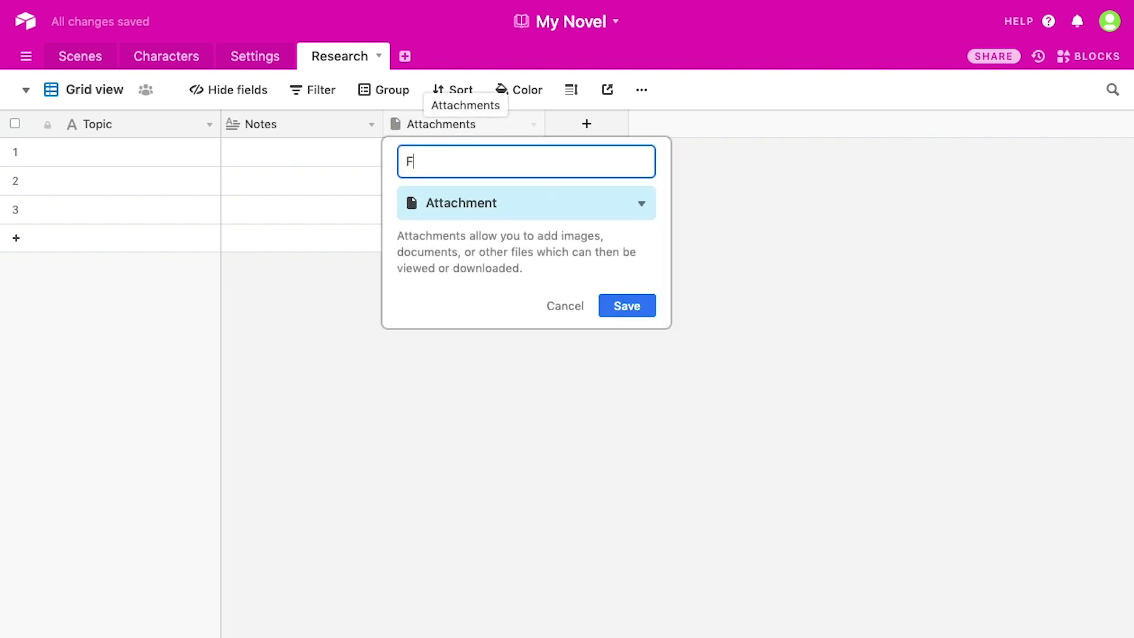
left_click(629, 307)
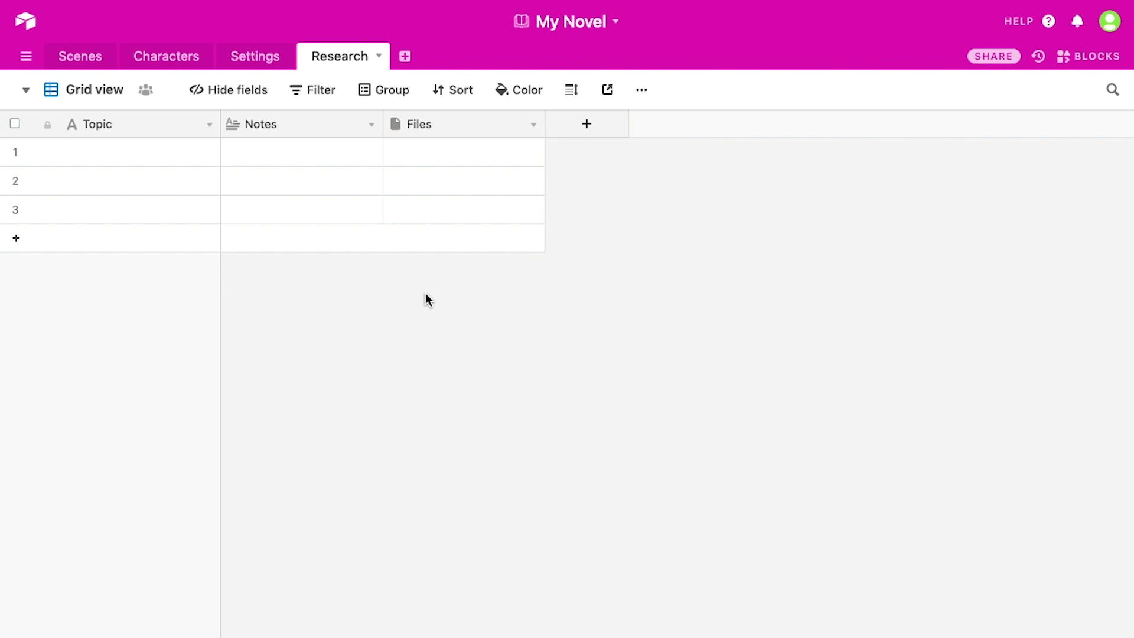
left_click_drag(382, 124, 470, 121)
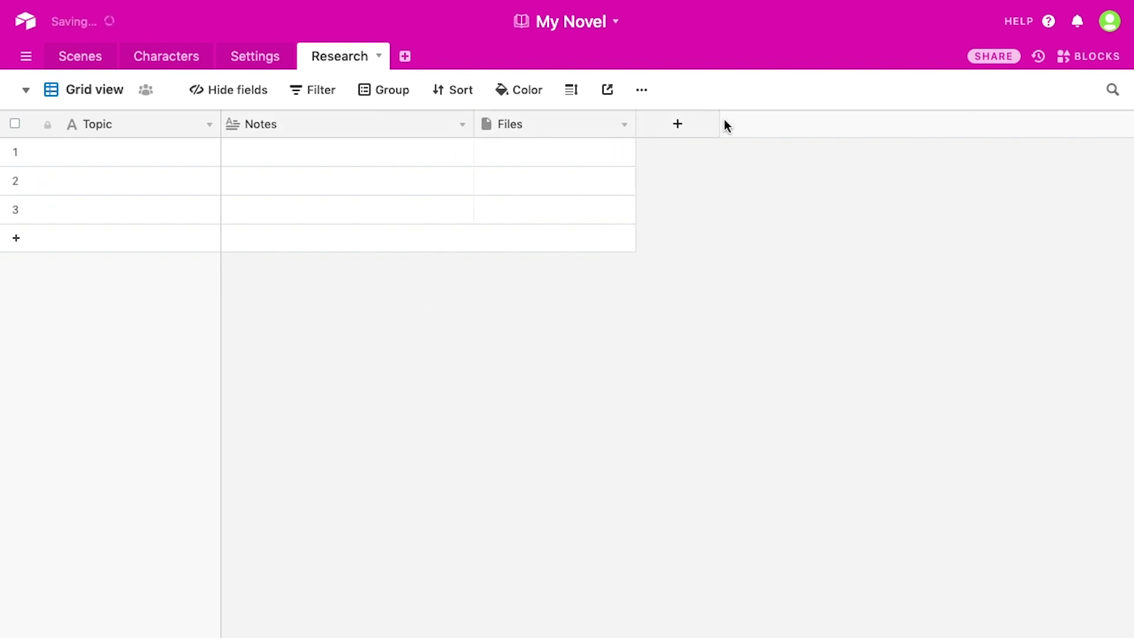
Add a field named "Links" with the URL type after the Files field in the Research table
left_click(679, 125)
type("Links")
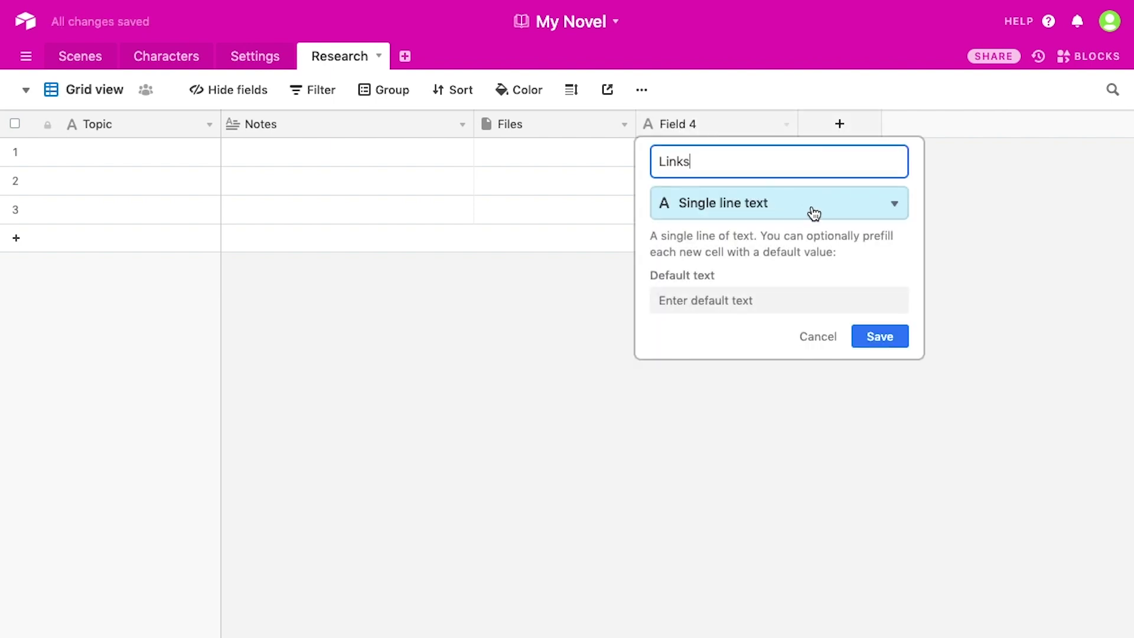
left_click(879, 213)
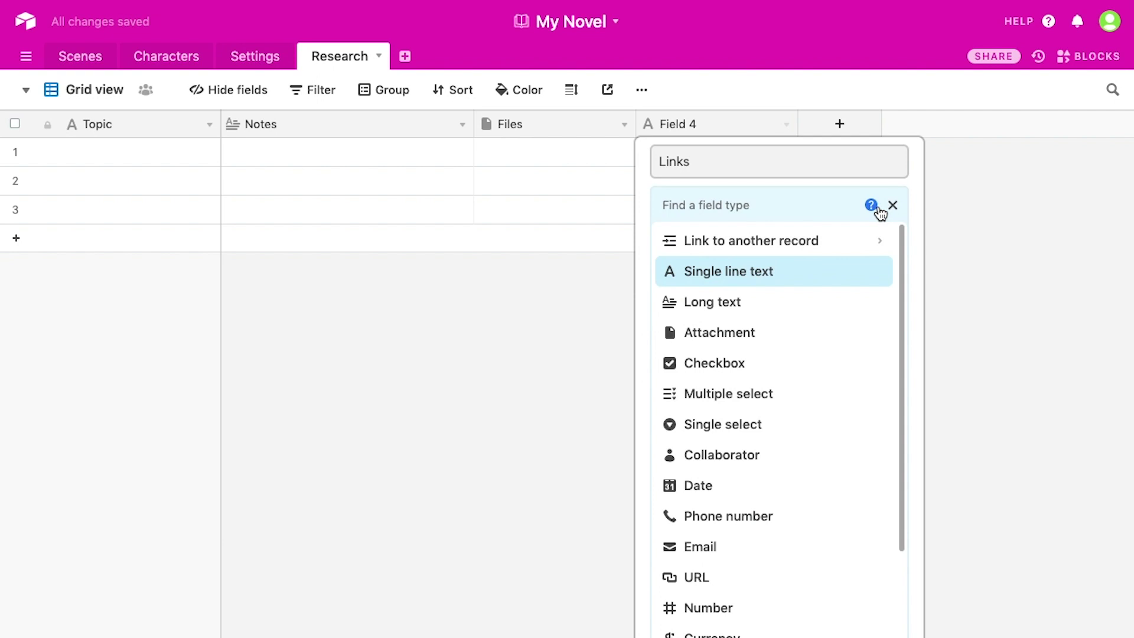
scroll(830, 391, "down", 1)
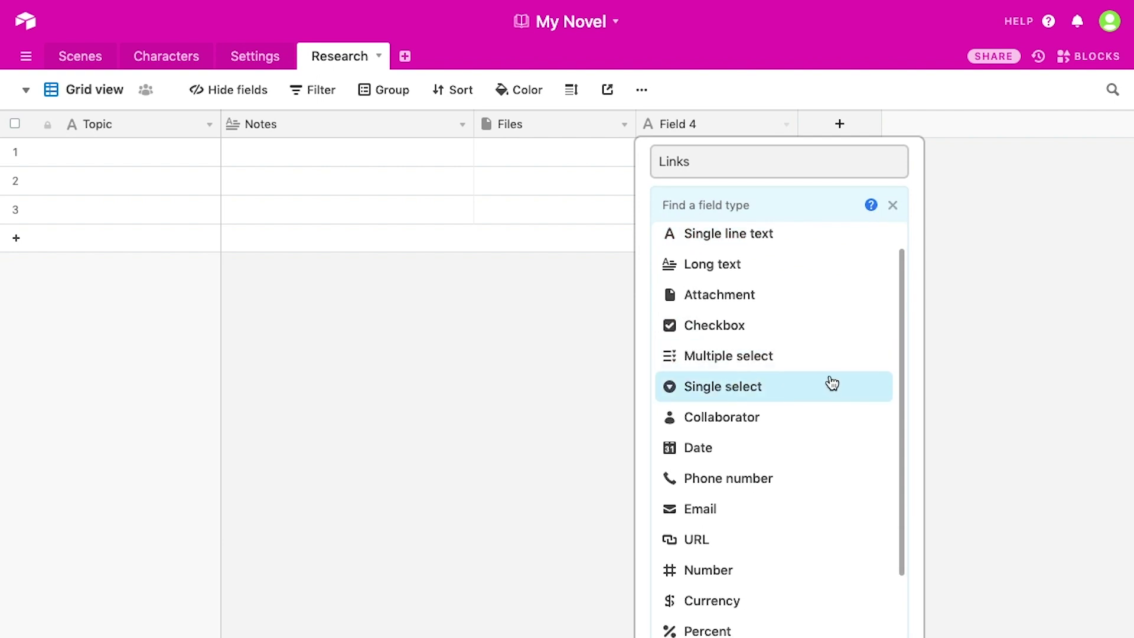
scroll(829, 384, "down", 4)
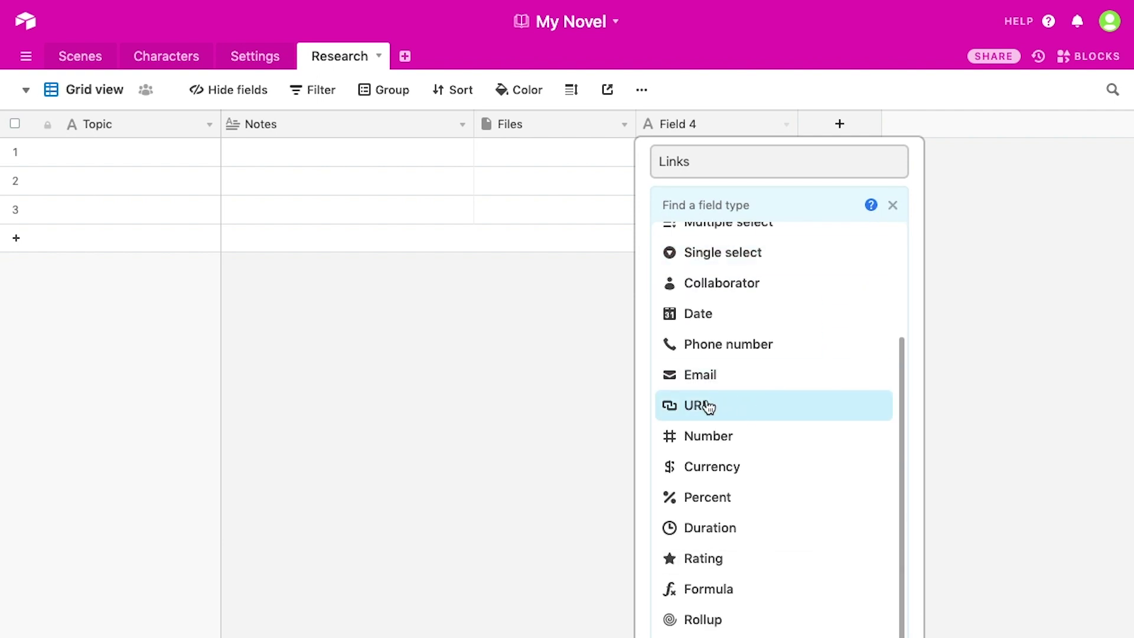
left_click(708, 413)
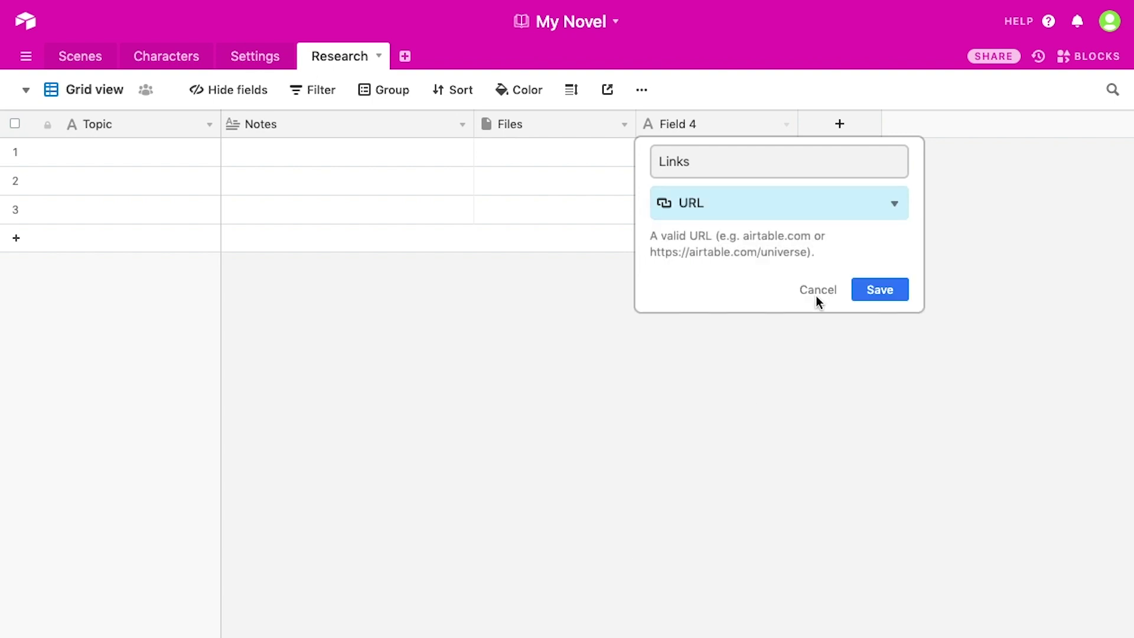
left_click(878, 295)
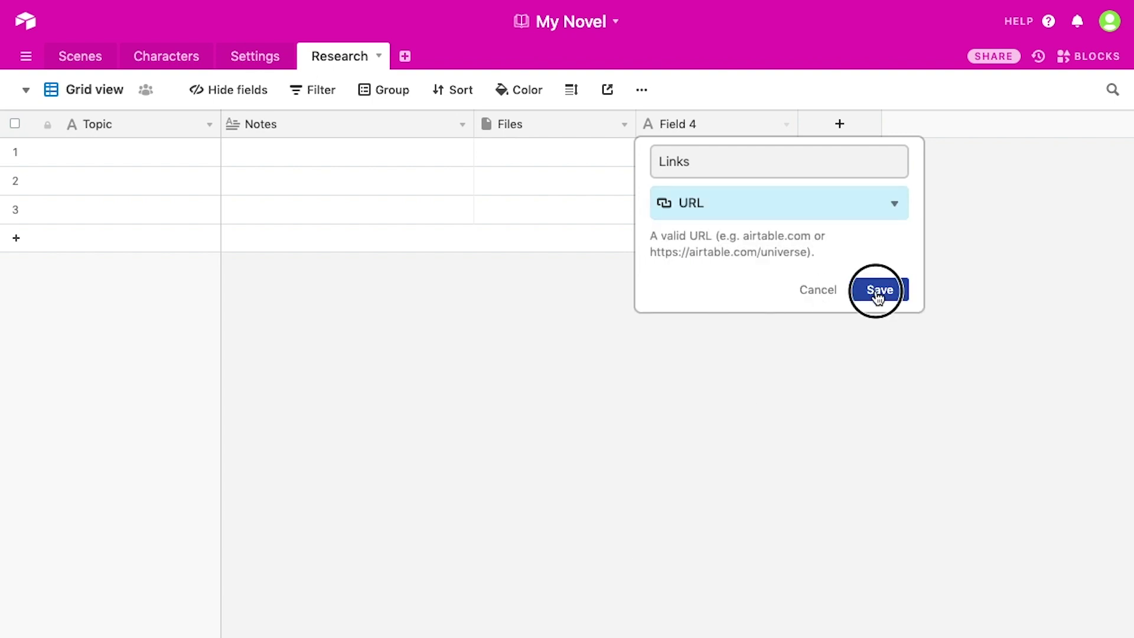
Enter a sample website address in the Links cell of the first Research record
left_click(709, 155)
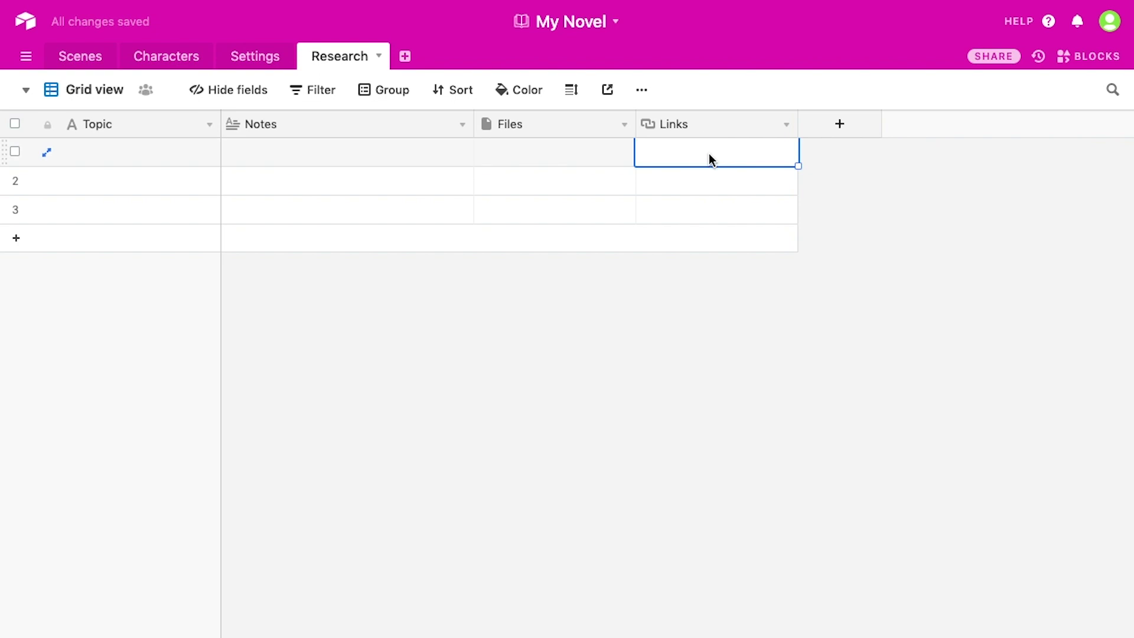
type("teralynnchilds.")
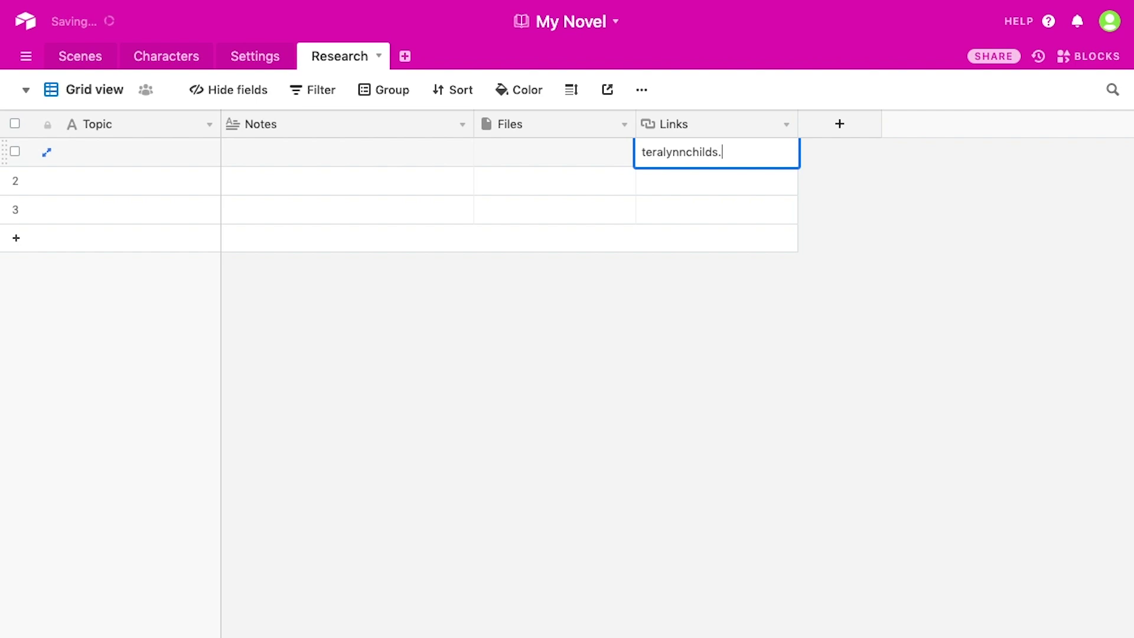
type("com")
key("Return")
Clear the sample website address from the Links cell of the first Research record
left_click(693, 153)
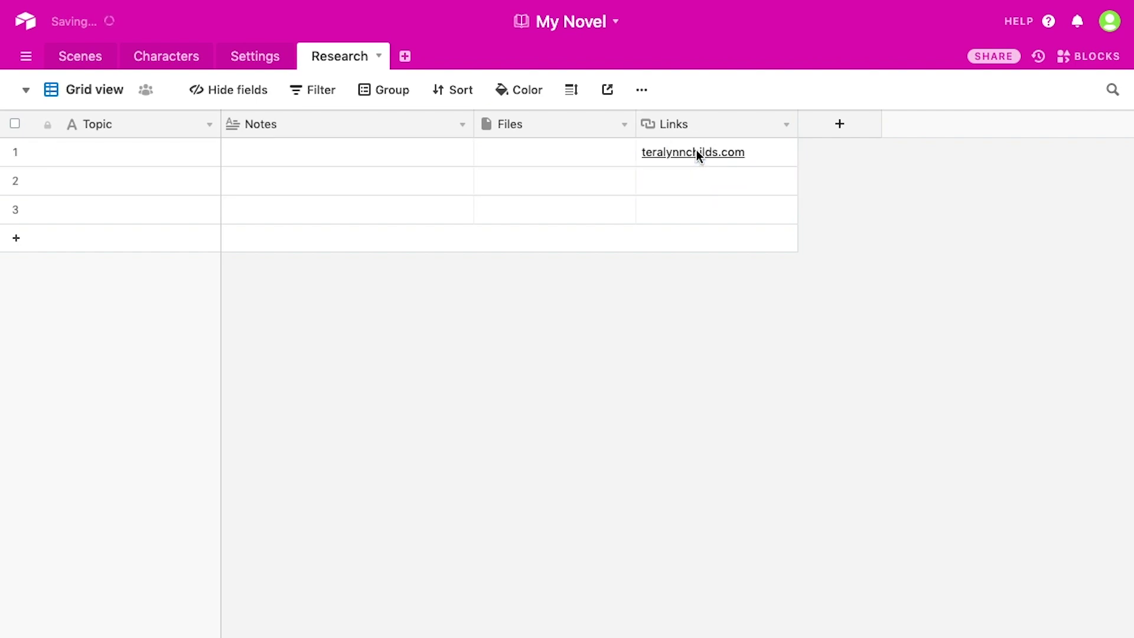
left_click(718, 154)
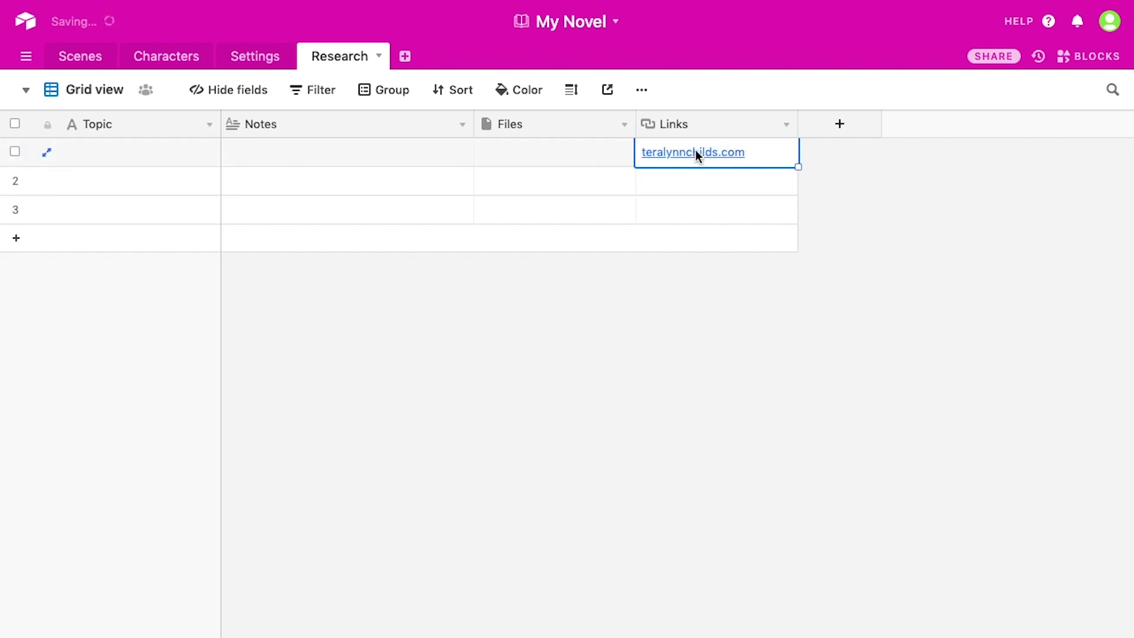
key("Delete")
left_click(176, 163)
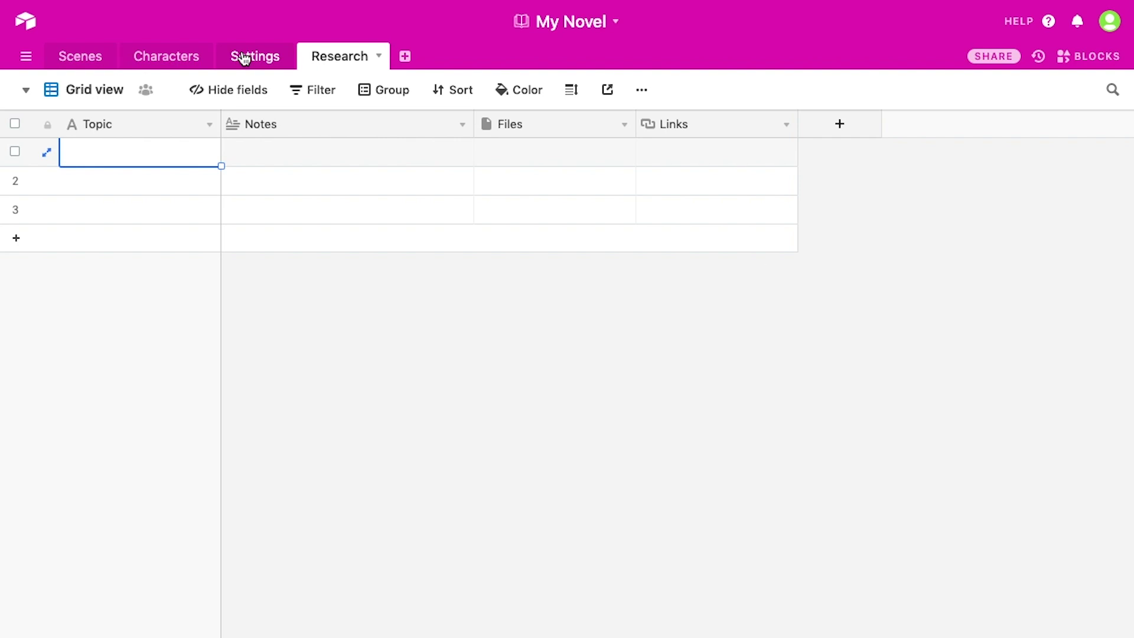
left_click(363, 286)
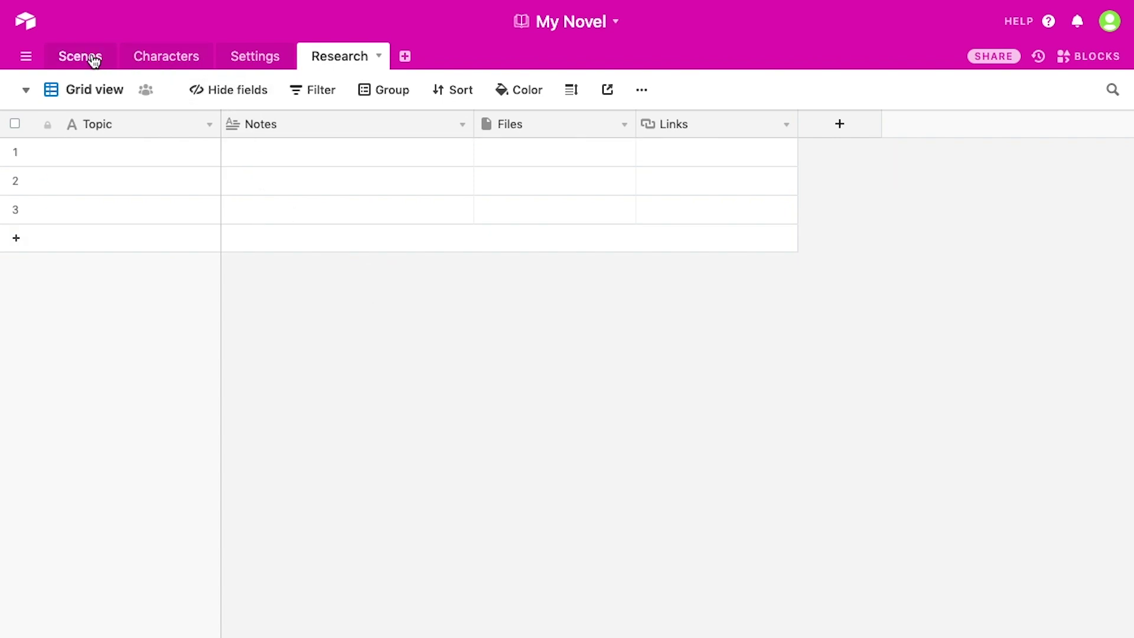
Look through the Settings and Characters tables and return to the Scenes table
left_click(252, 60)
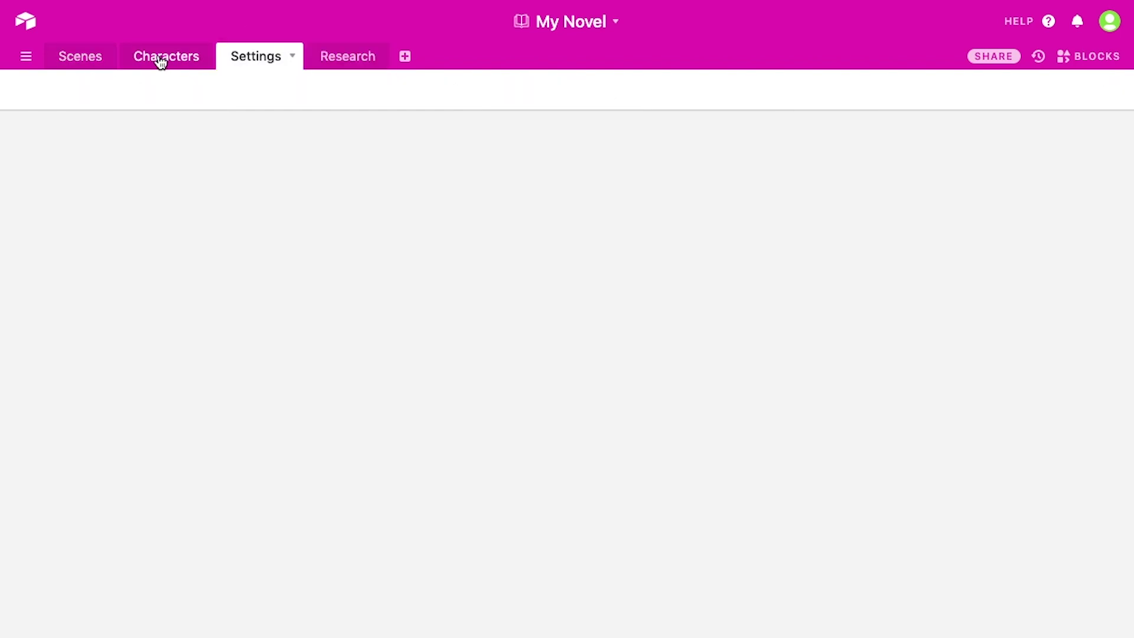
left_click(161, 60)
left_click(89, 59)
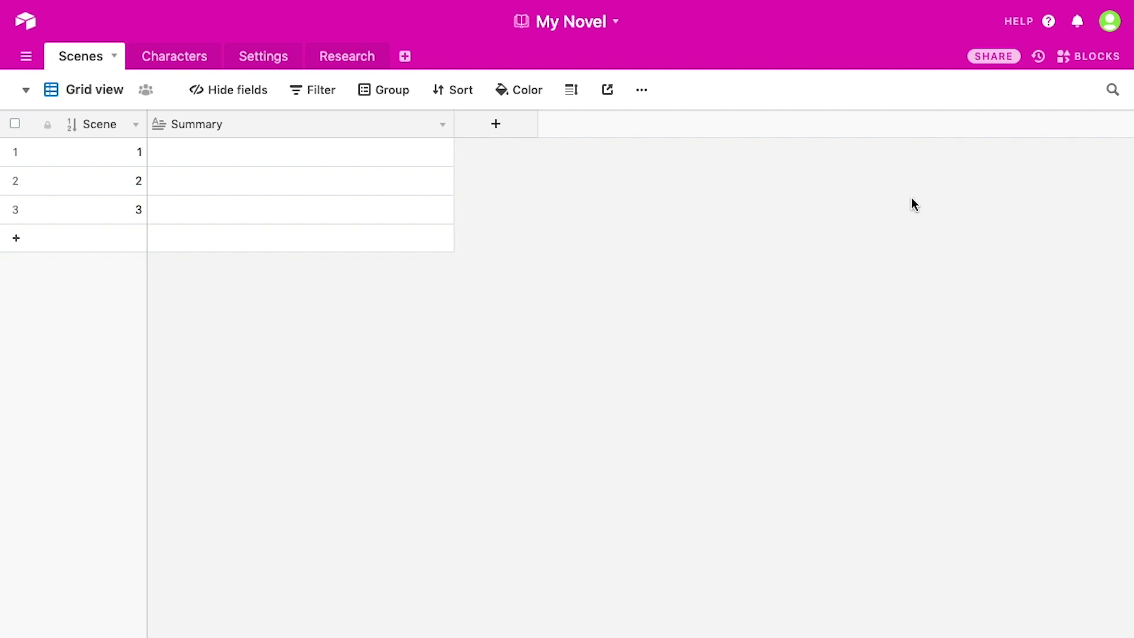
mouse_move(921, 1)
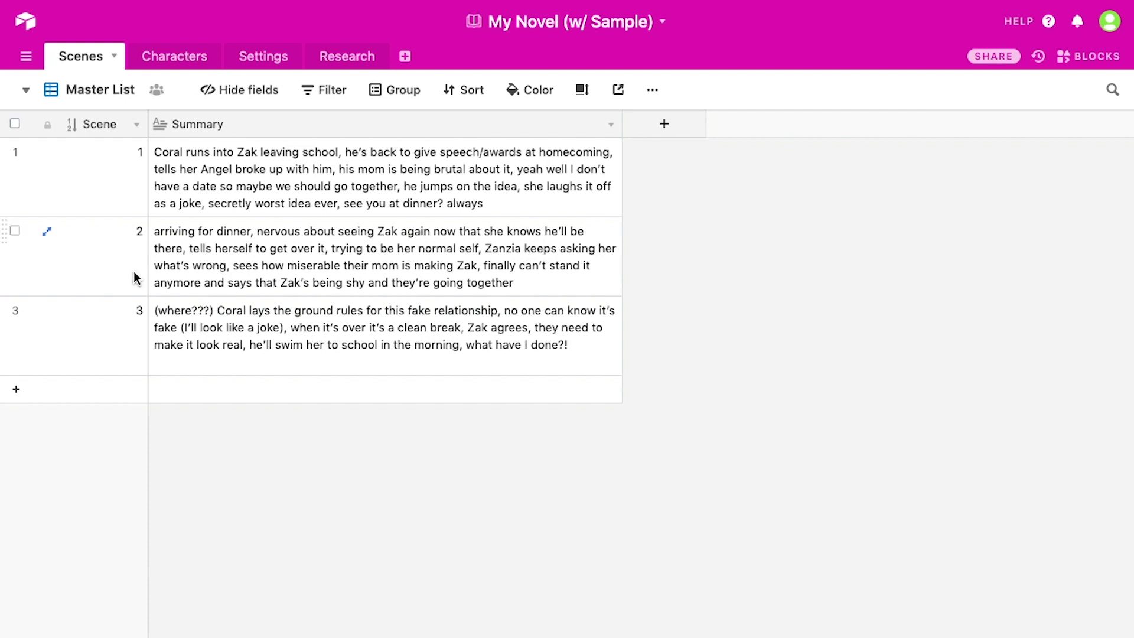
Look through the sample records in the Characters, Settings and Research tables and return to the Scenes table
left_click(173, 56)
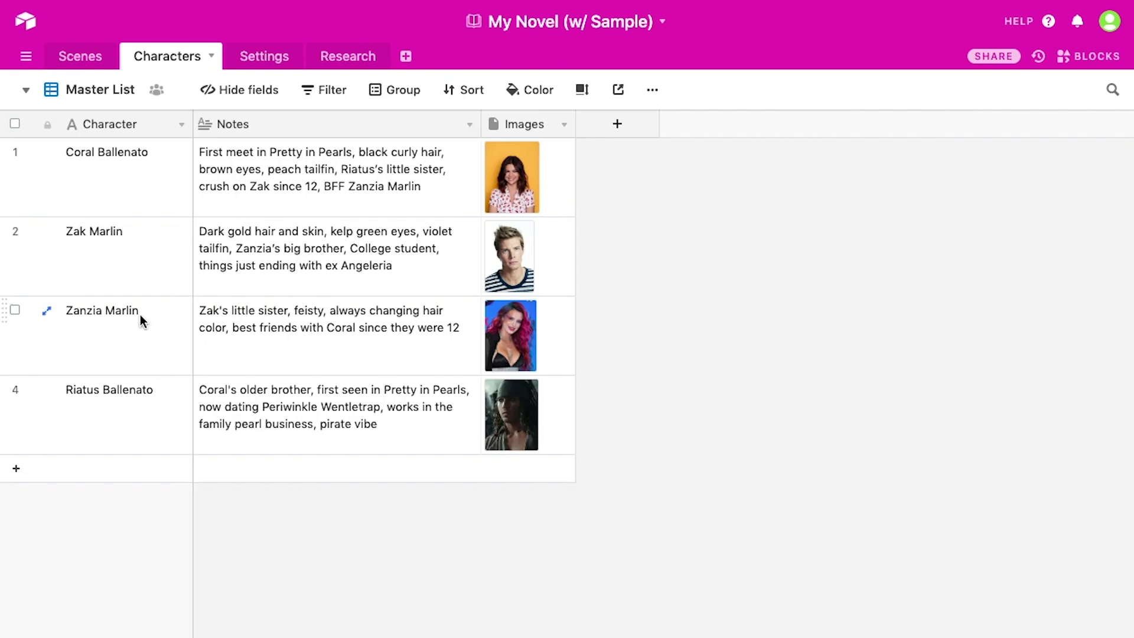
left_click(265, 57)
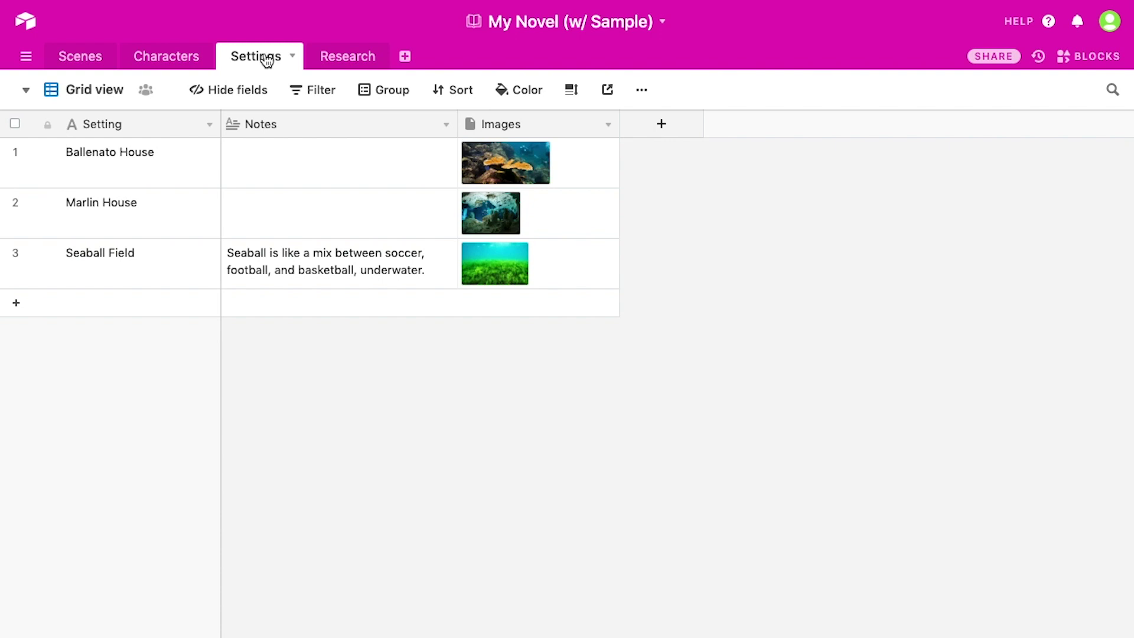
left_click(346, 59)
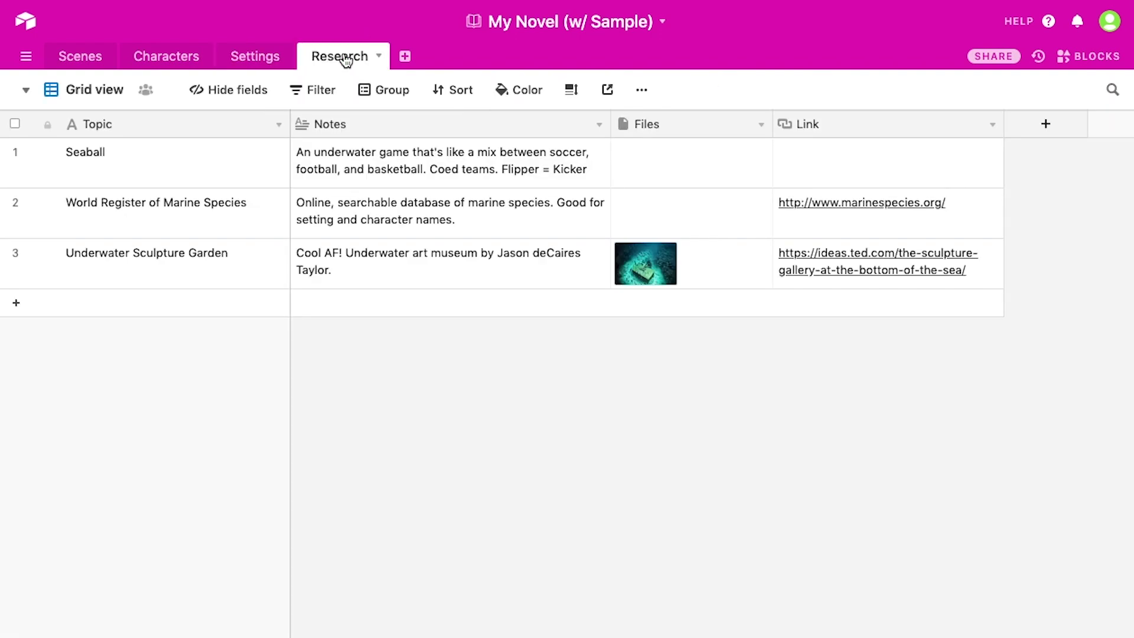
left_click(84, 61)
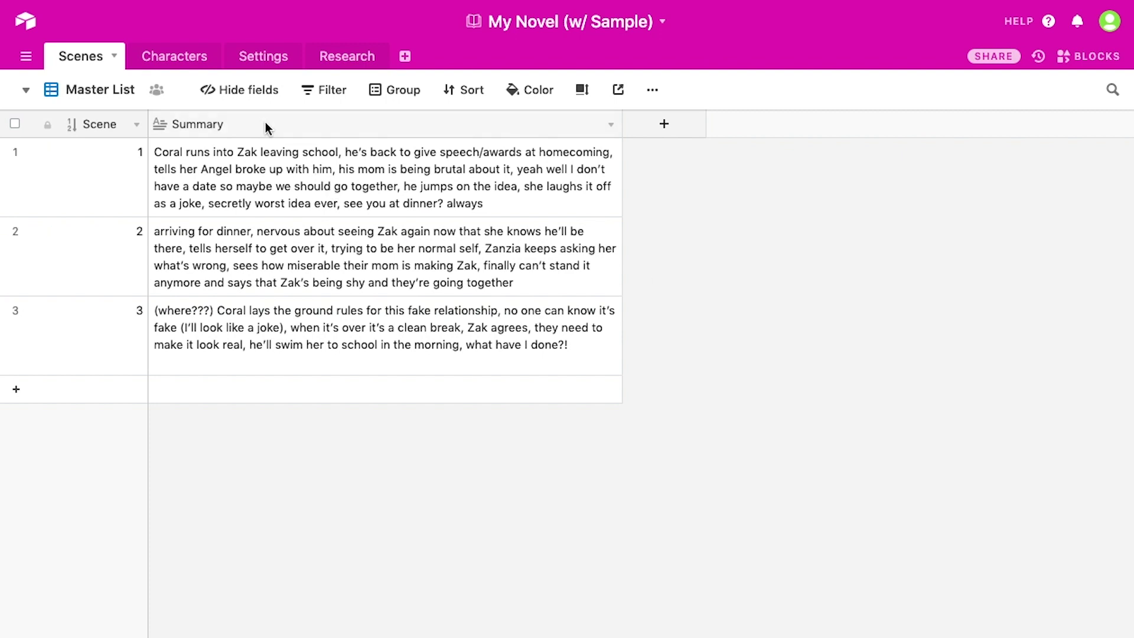
Add a field named "Scenes" after Images in the Characters table that links to the Scenes table and allows multiple records
left_click(176, 59)
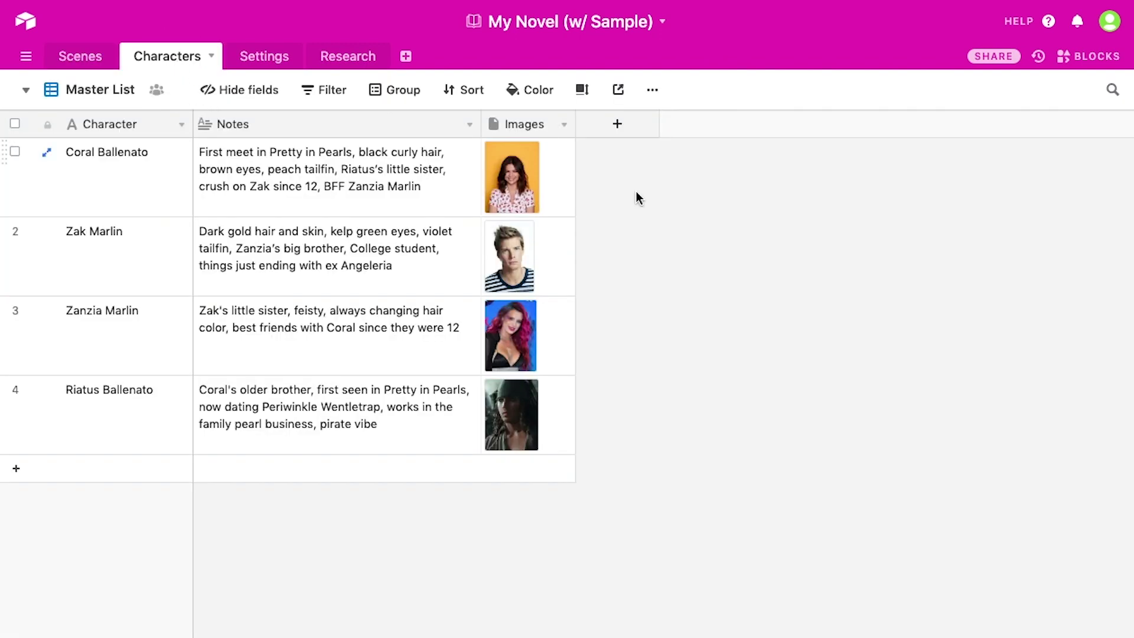
left_click(626, 124)
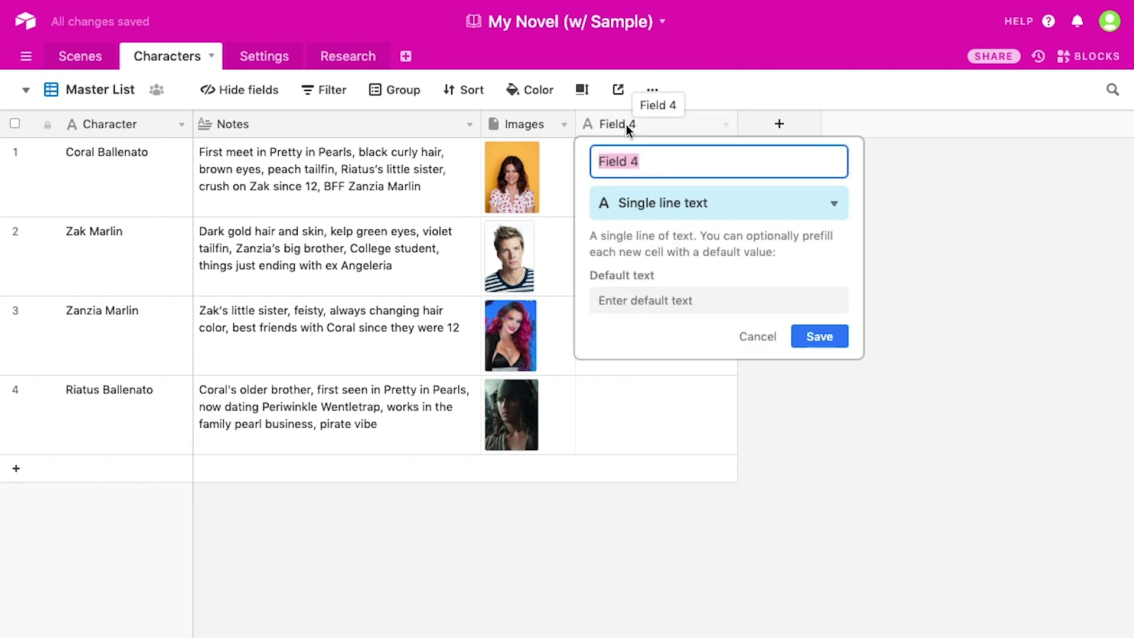
type("Scenes")
left_click(731, 214)
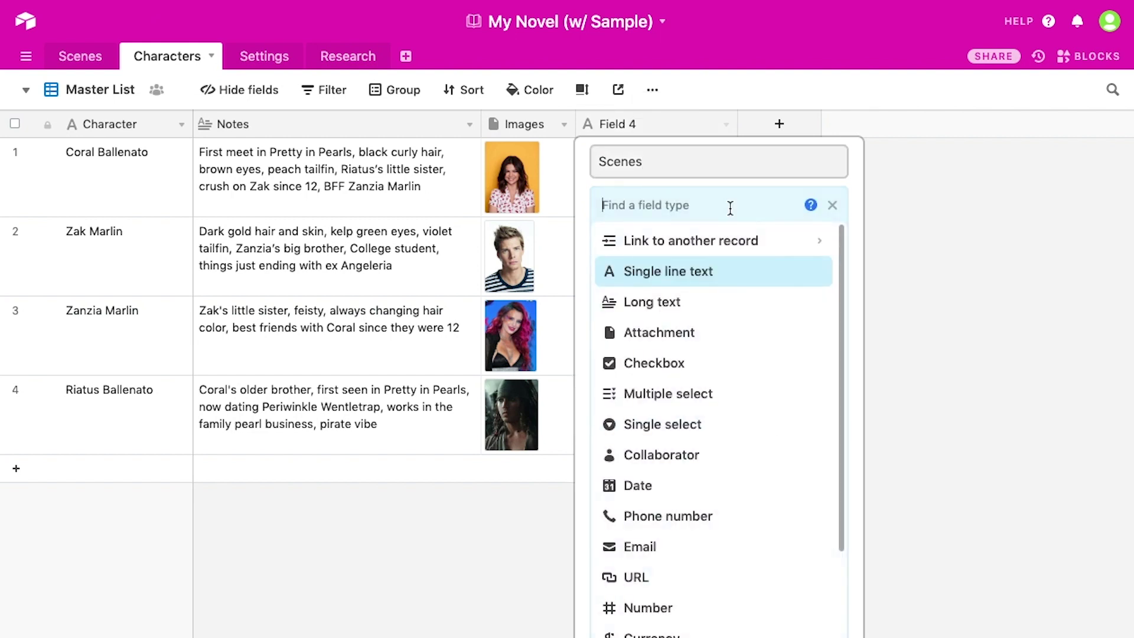
left_click(735, 246)
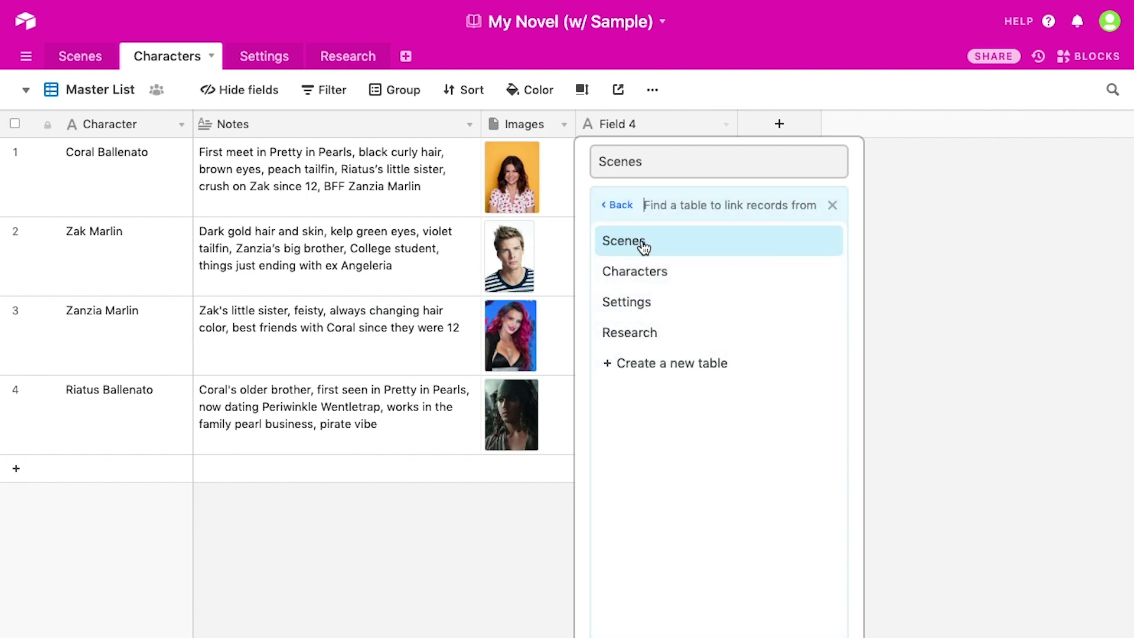
left_click(643, 247)
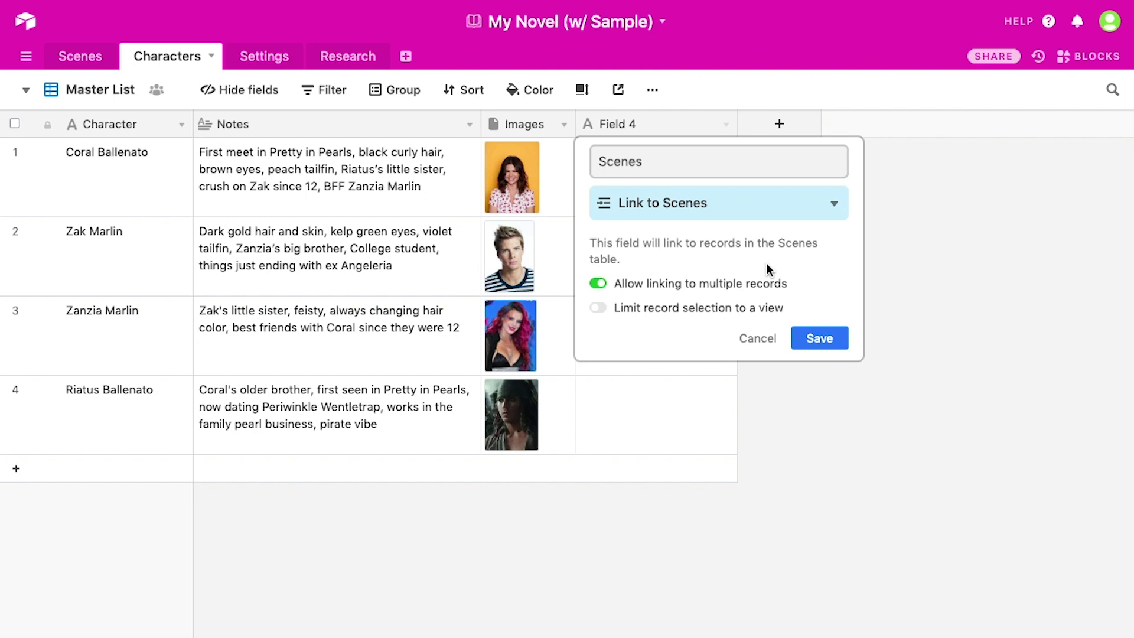
left_click(830, 340)
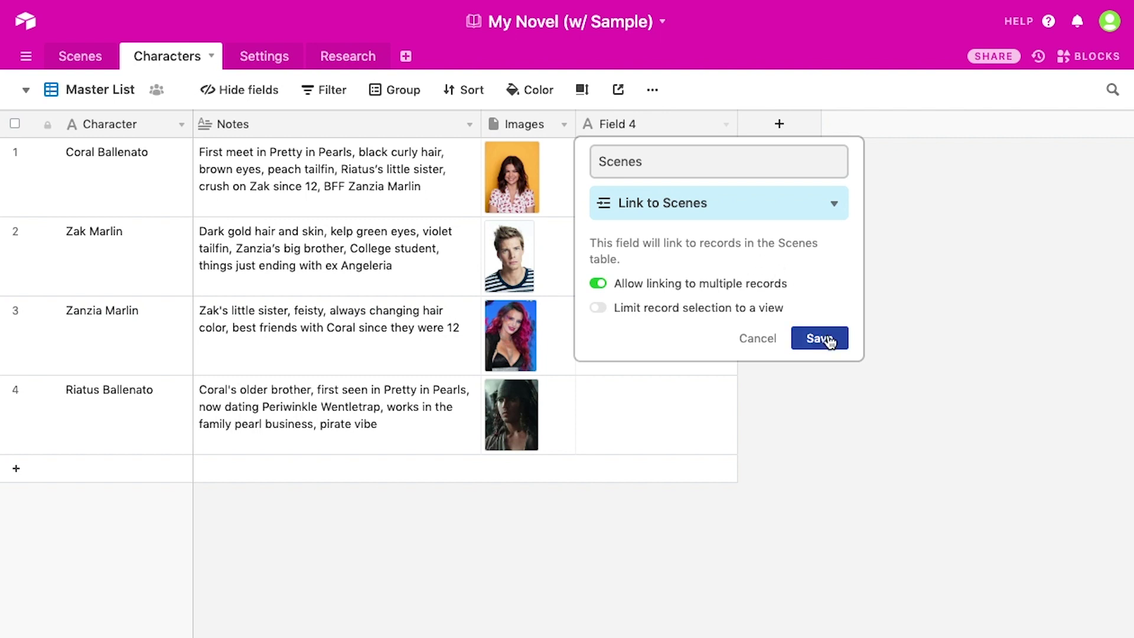
left_click(829, 340)
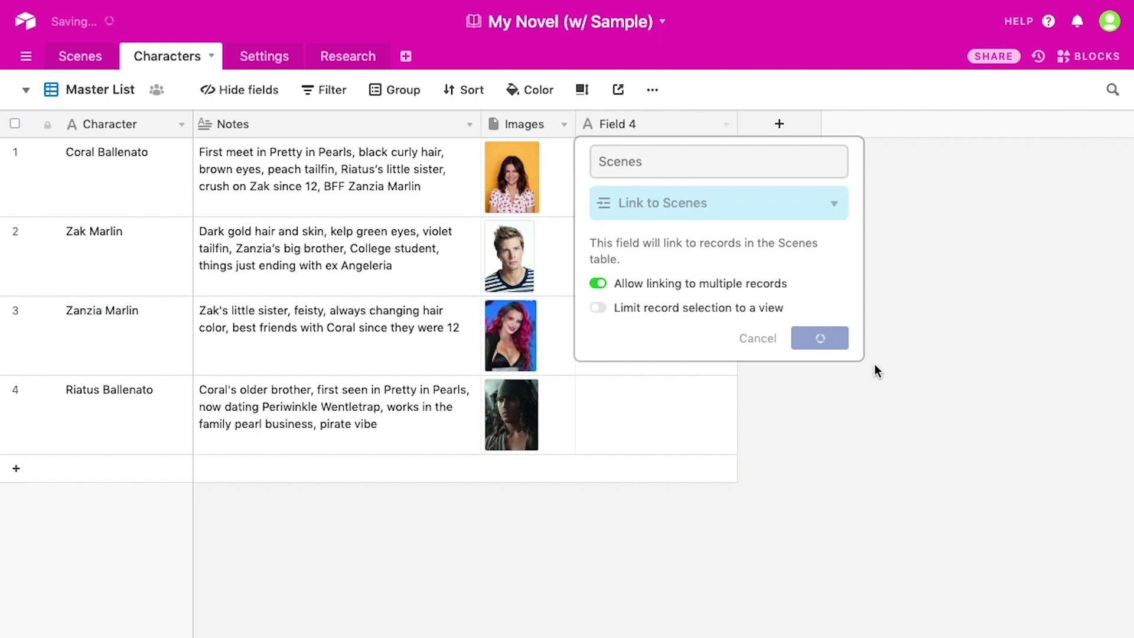
Compare the linked Characters field in the Scenes table with the Scenes field in the Characters table
left_click(80, 59)
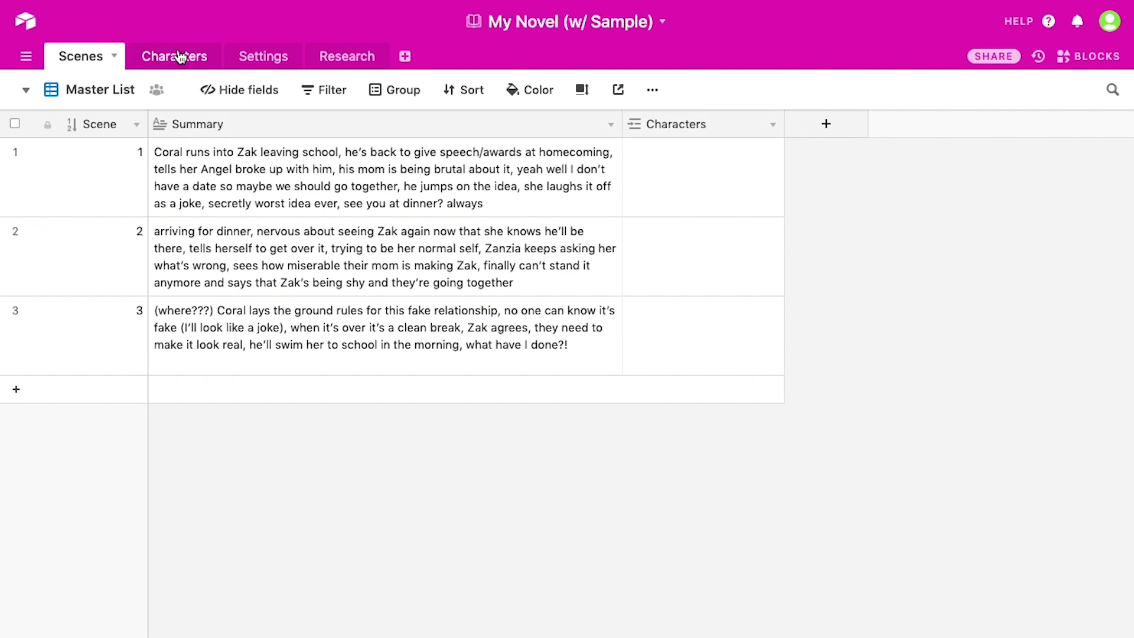
left_click(152, 59)
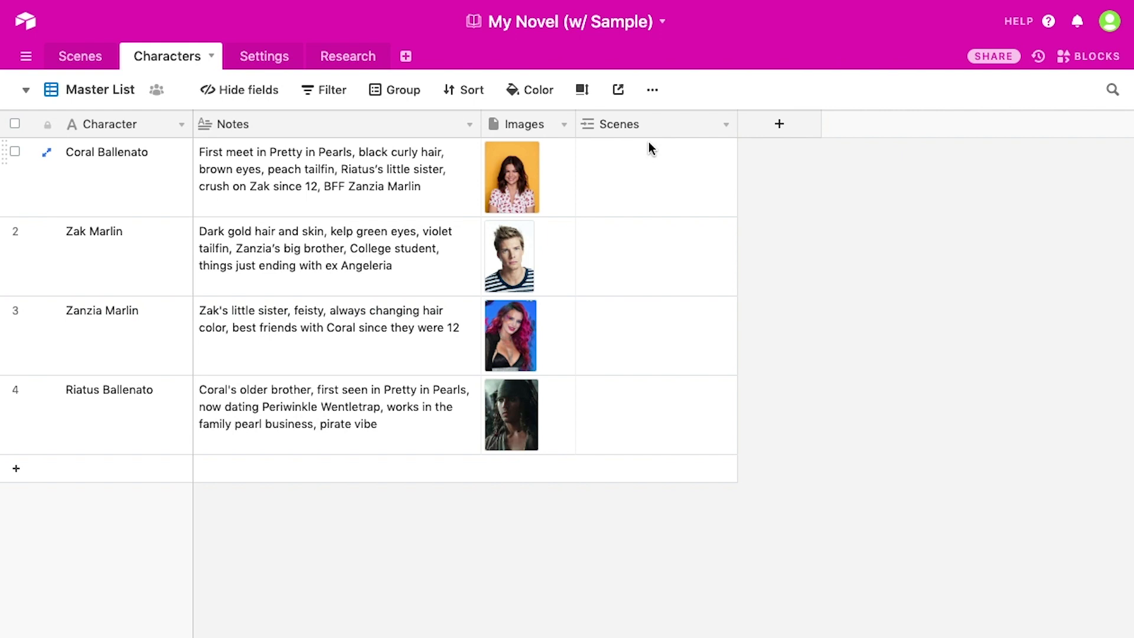
left_click(78, 56)
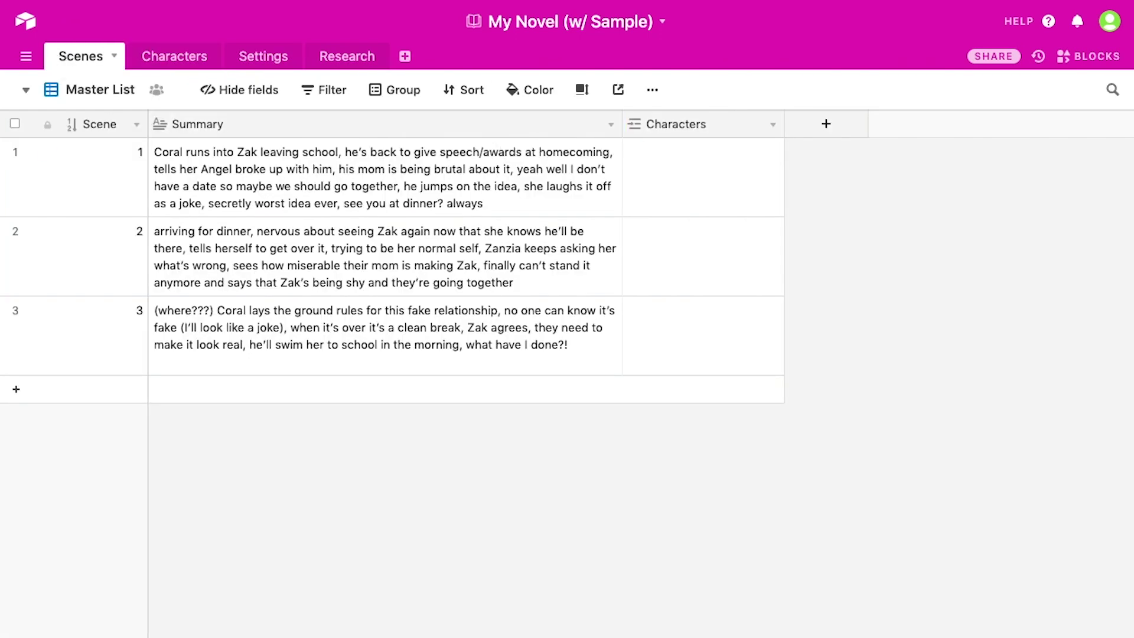
Add a field named "Scenes" after Images in the Settings table that links to the Scenes table and allows multiple records
left_click(263, 55)
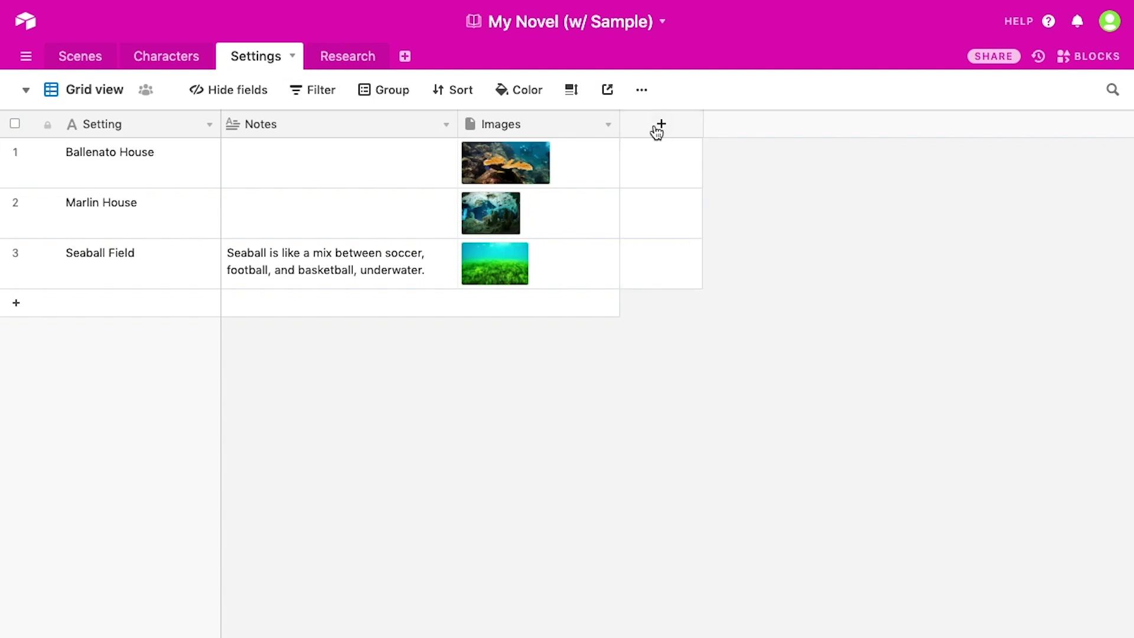
left_click(659, 126)
type("Sc")
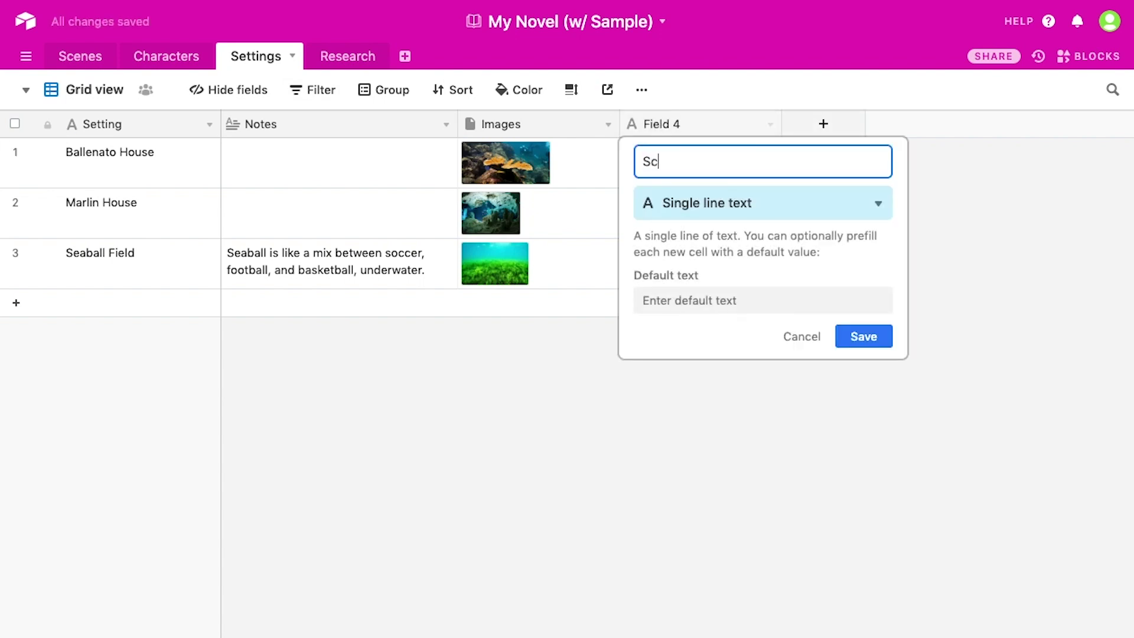
type("enes")
left_click(722, 208)
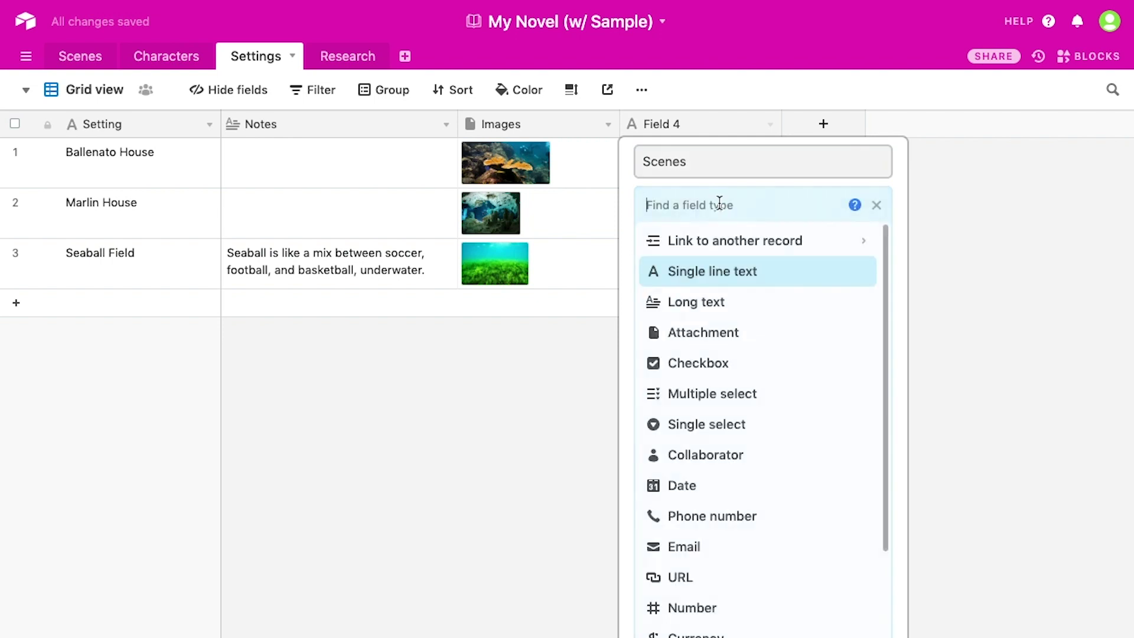
left_click(776, 253)
left_click(699, 246)
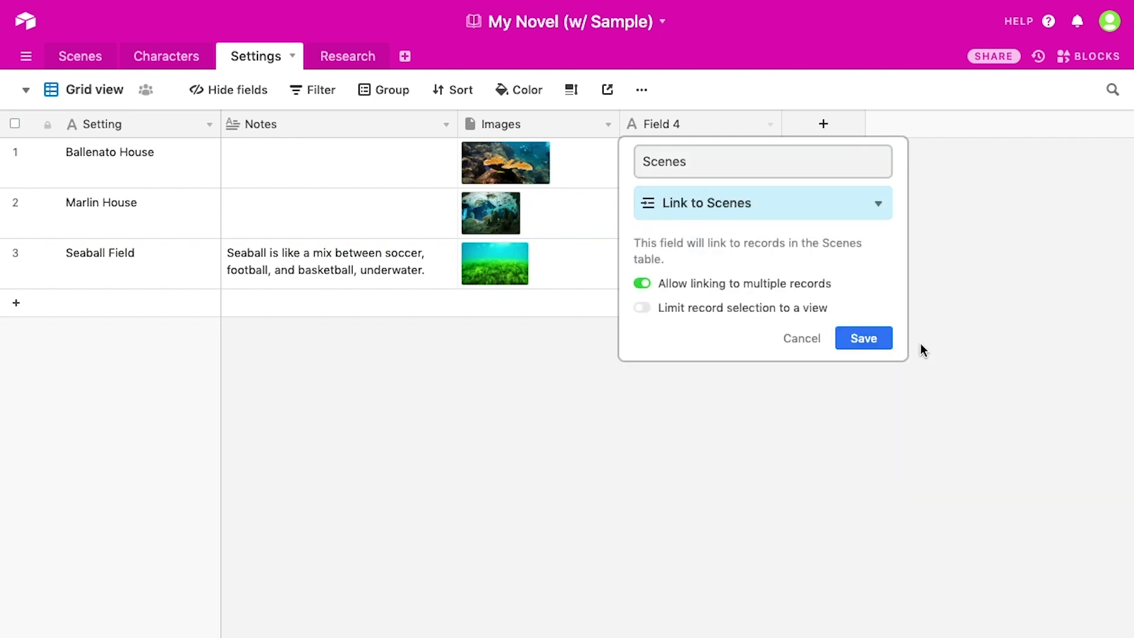
left_click(864, 339)
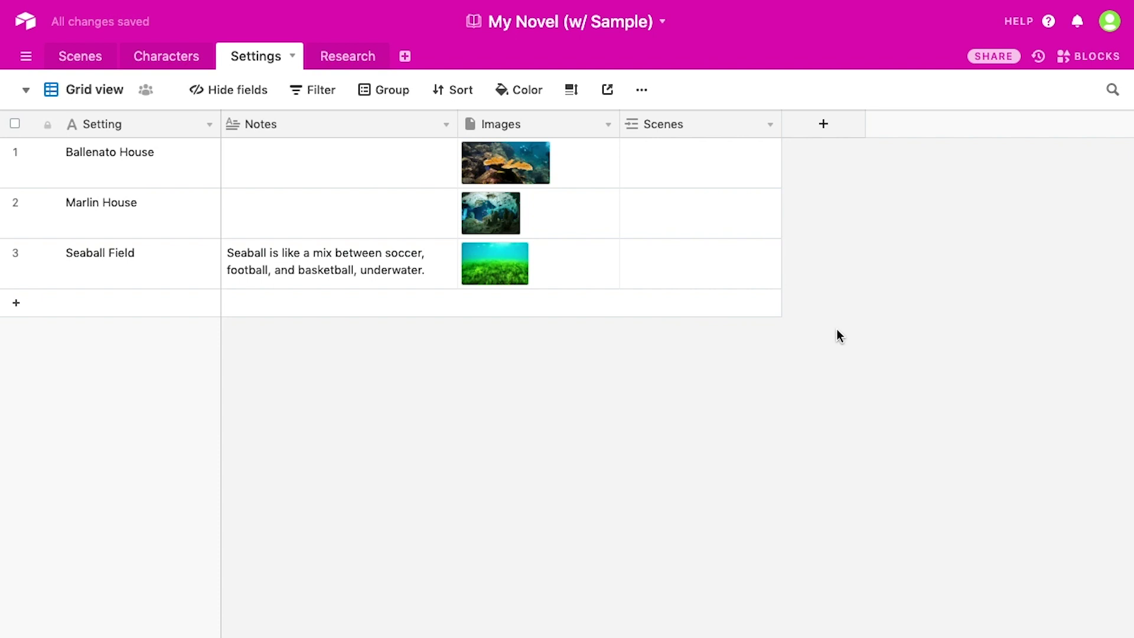
Link the characters Coral and Zak to scene 1 in the Scenes table and check their Scenes links in the Characters table
left_click(66, 57)
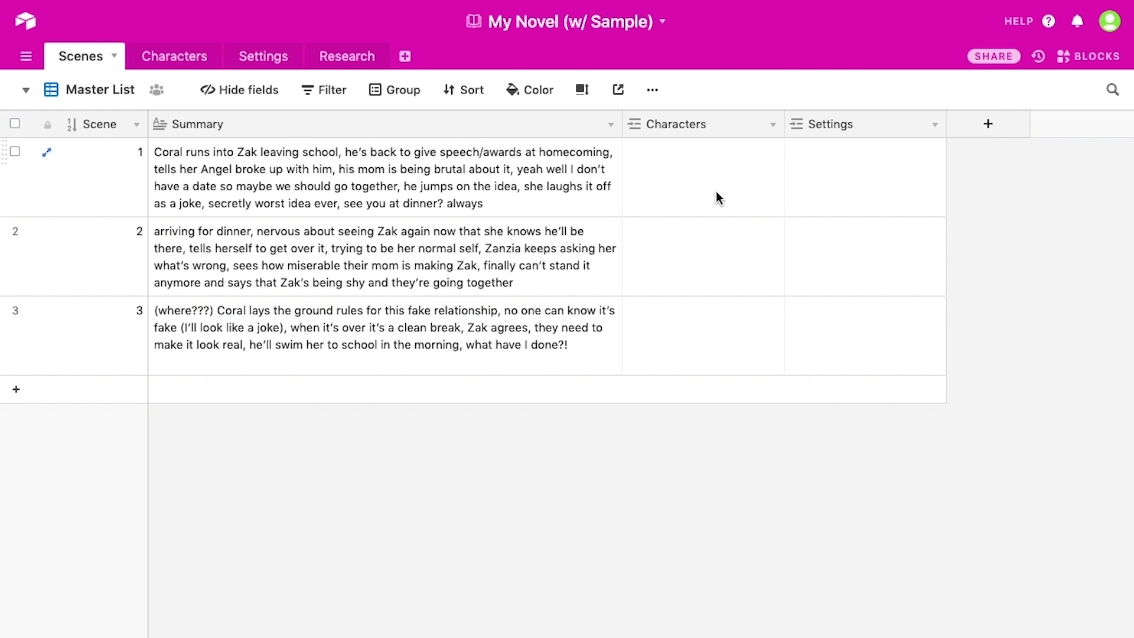
left_click(674, 187)
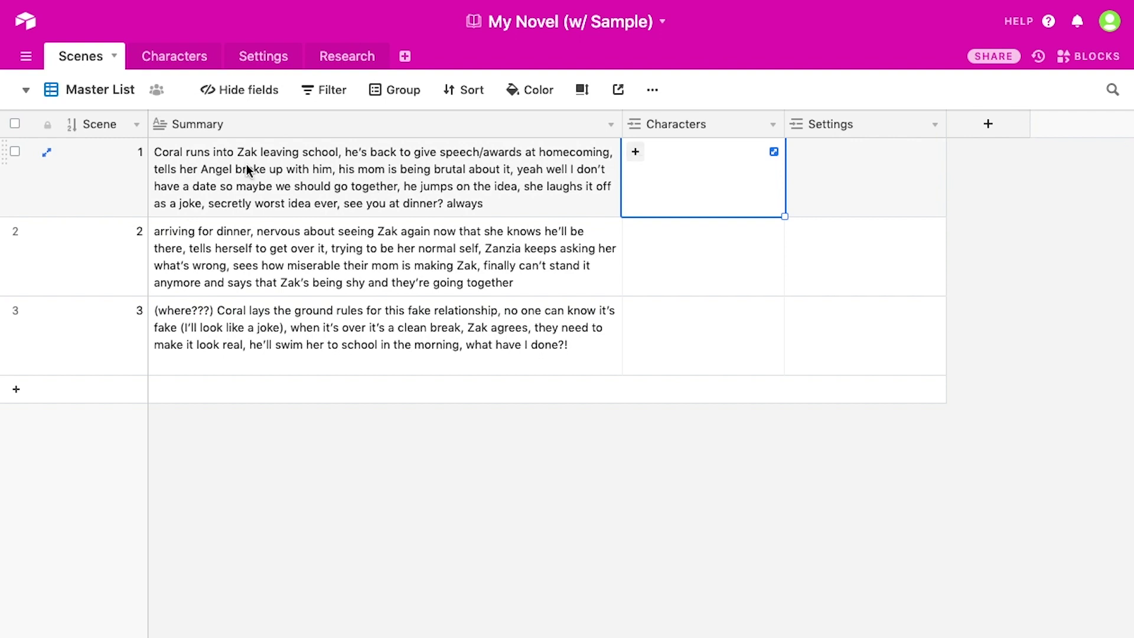
left_click(636, 153)
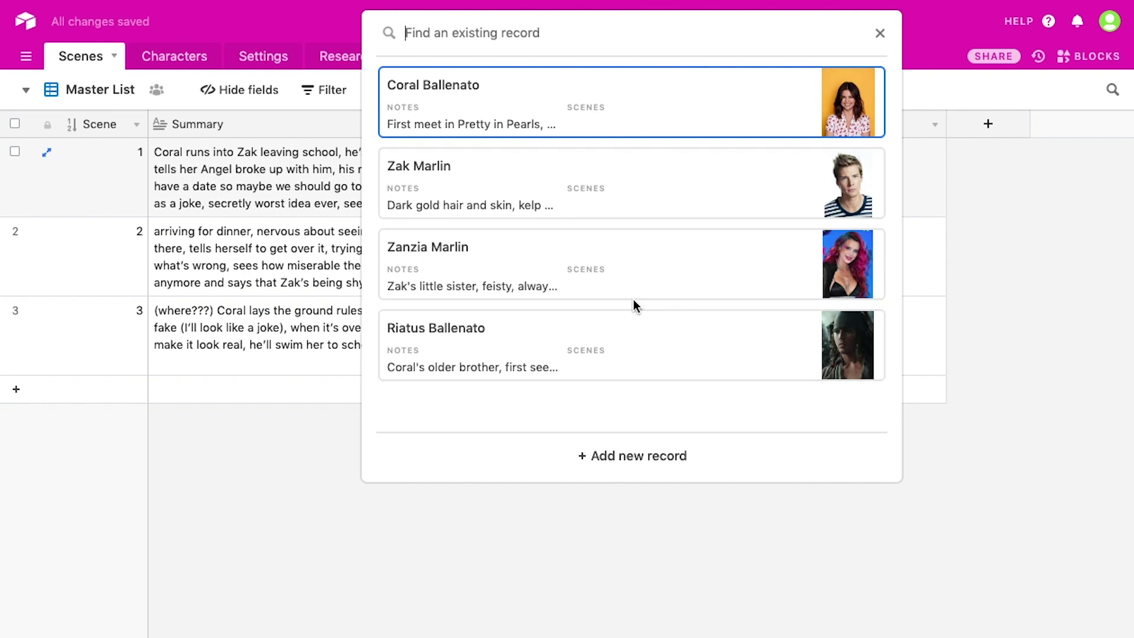
left_click(706, 113)
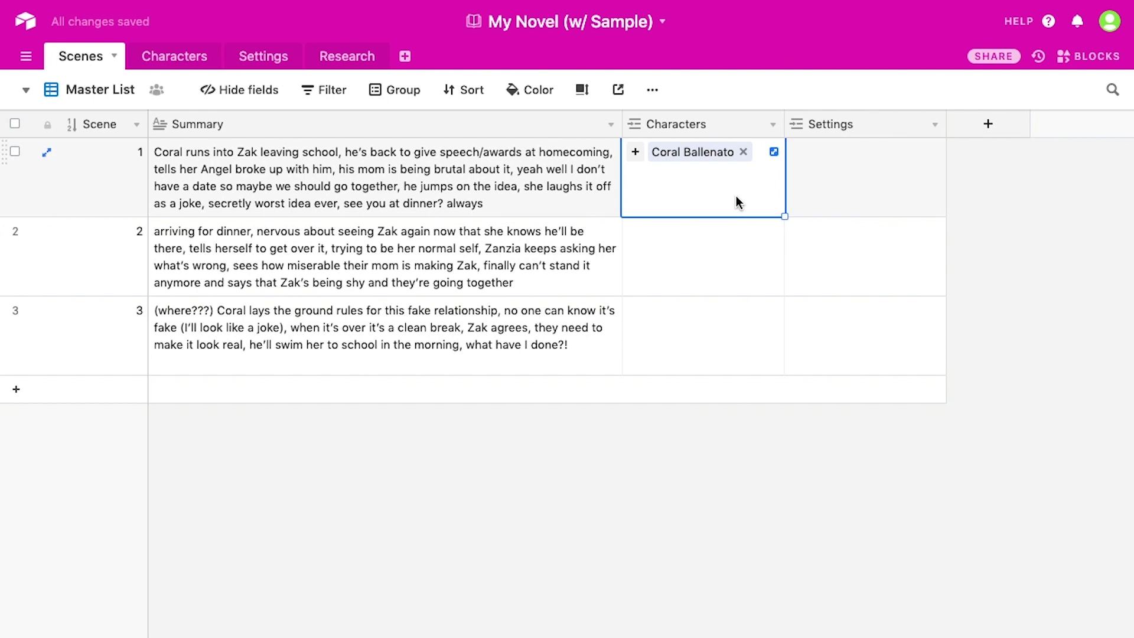
type("zak")
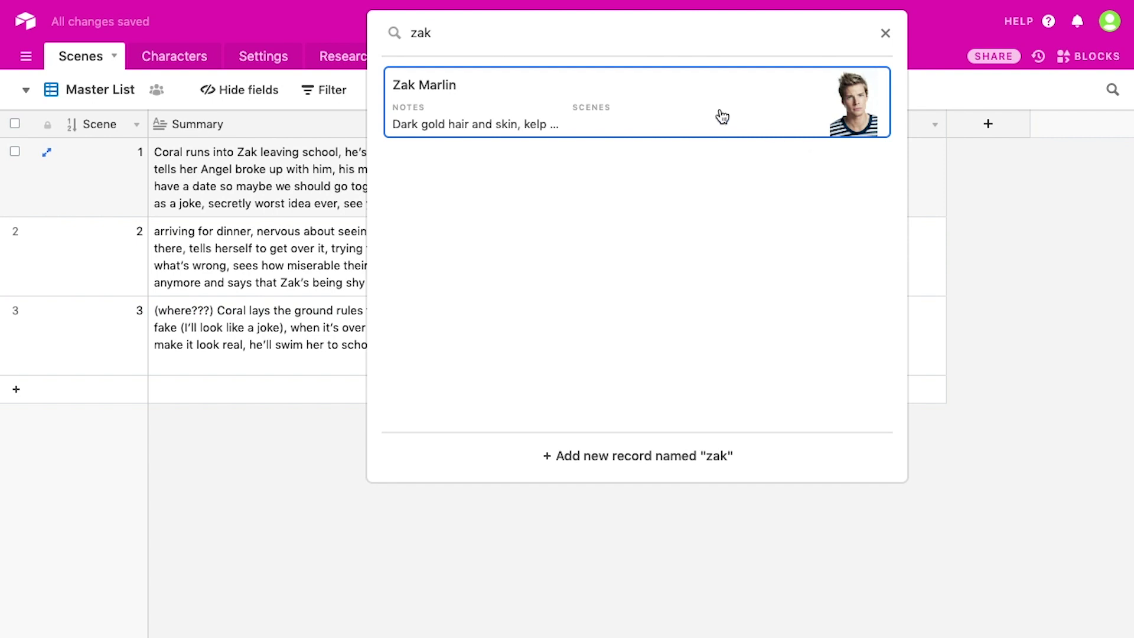
left_click(689, 114)
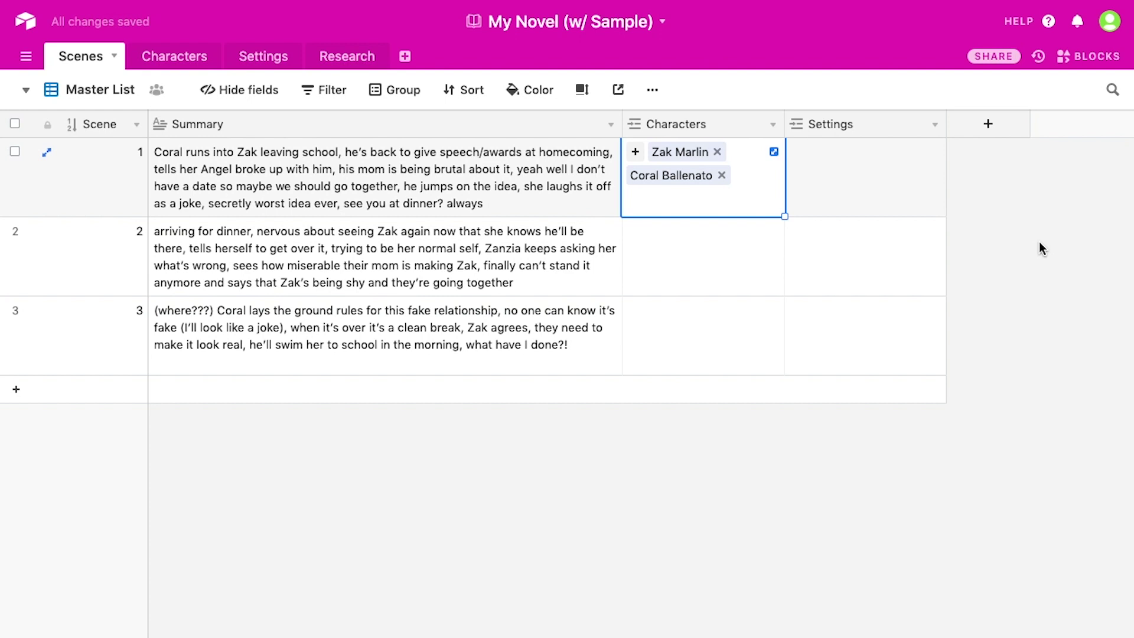
left_click(1027, 284)
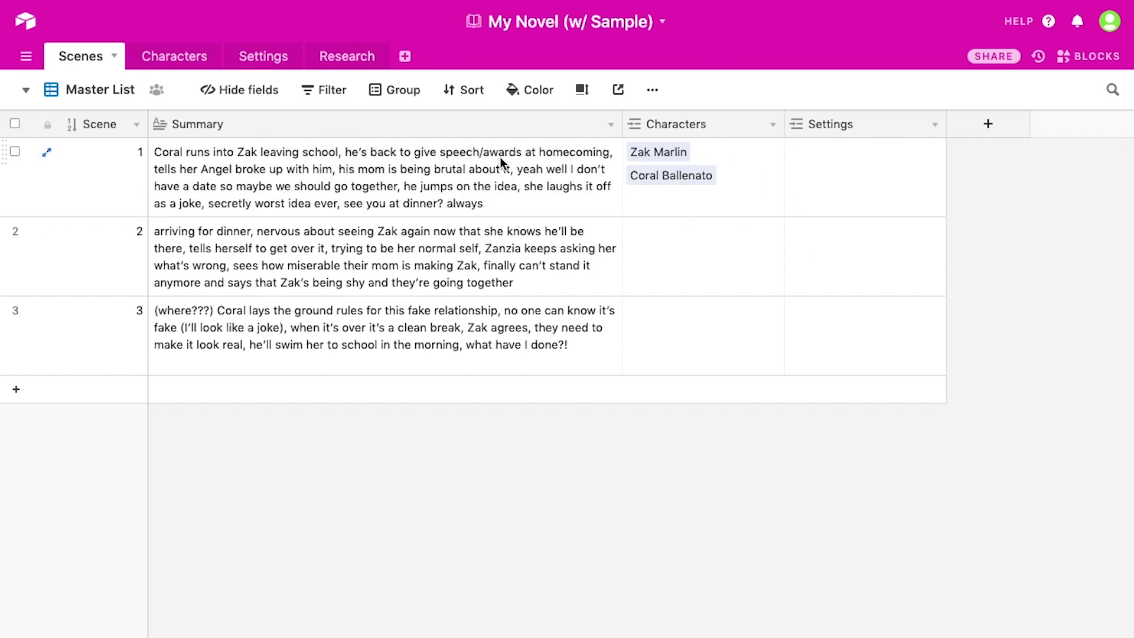
left_click(176, 62)
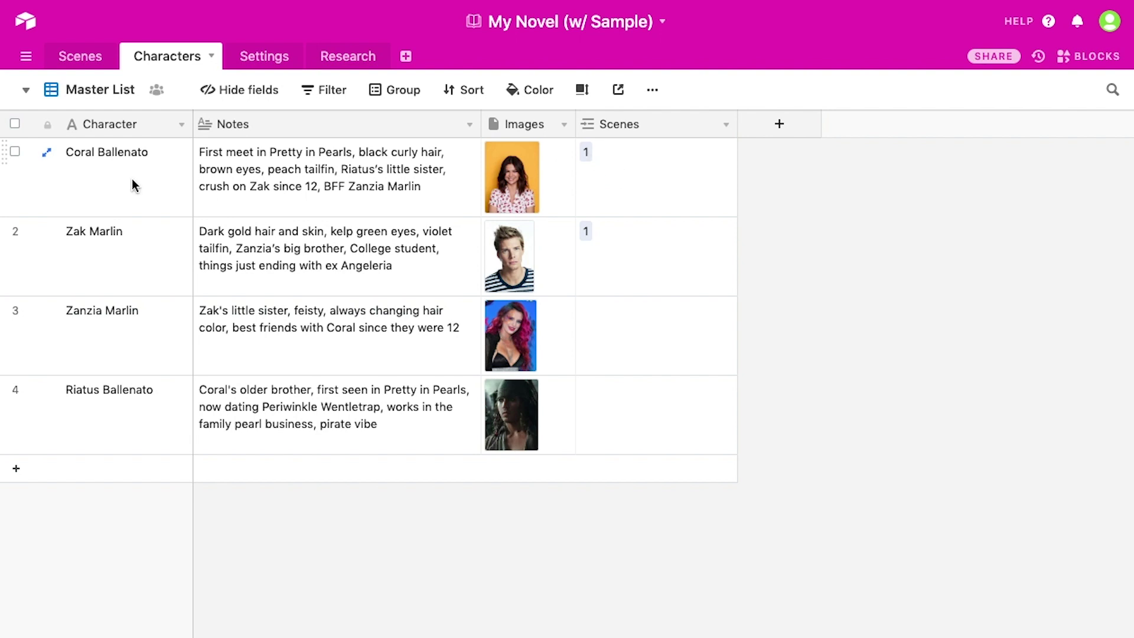
Link the characters Coral, Zak and Zanzia to scene 2 in the Characters field of the Scenes table
left_click(78, 59)
left_click(684, 269)
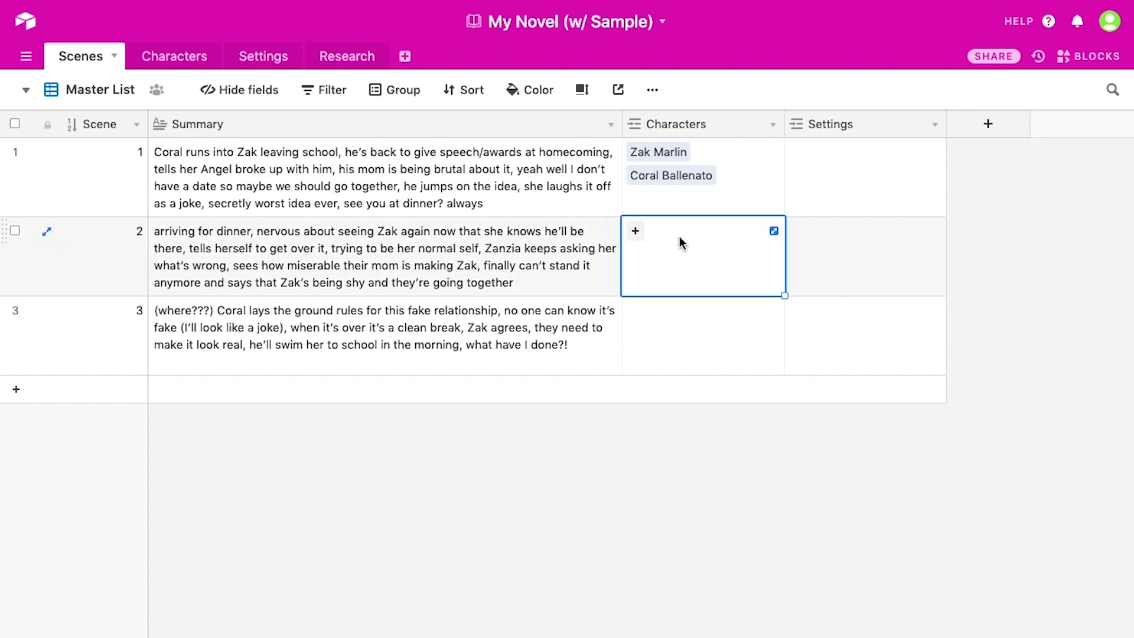
type("cor")
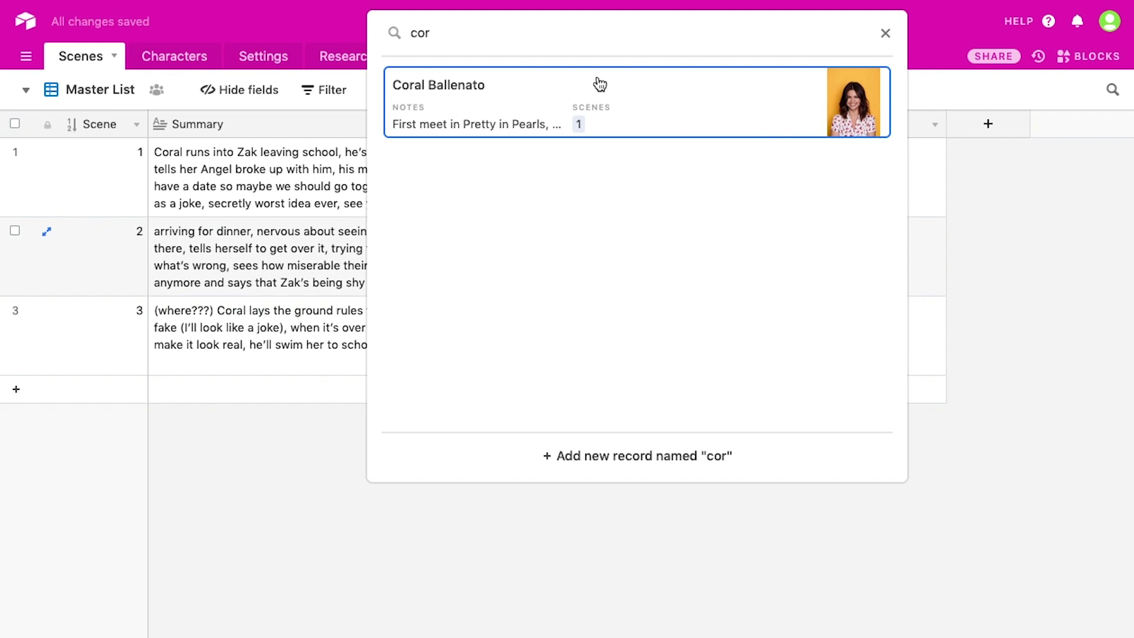
left_click(600, 95)
type("zak")
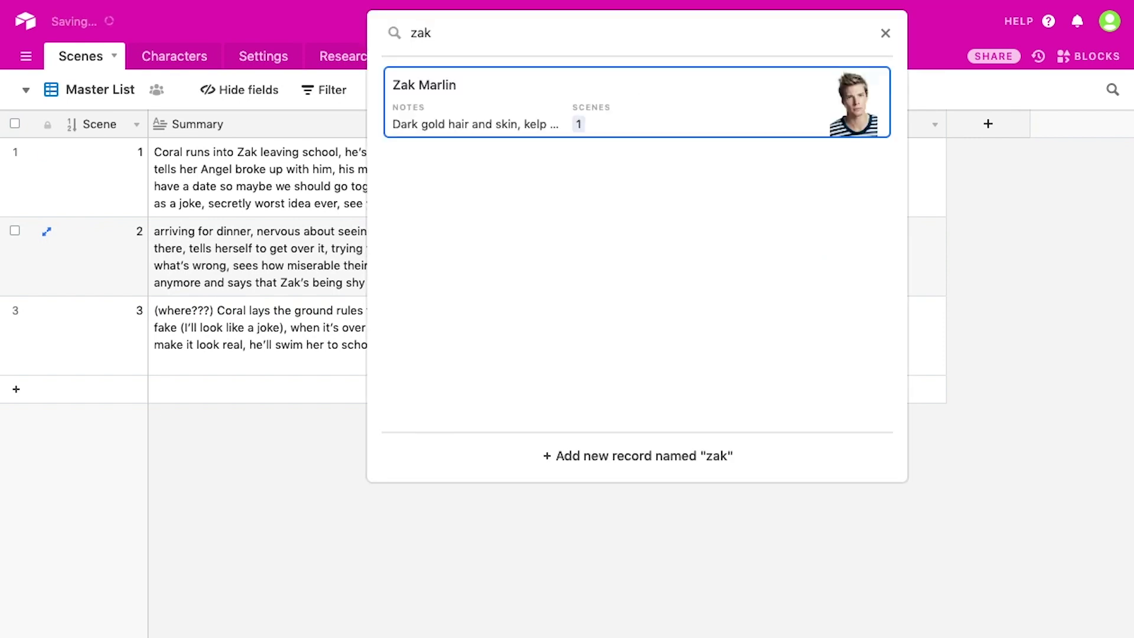
left_click(678, 81)
type("zan")
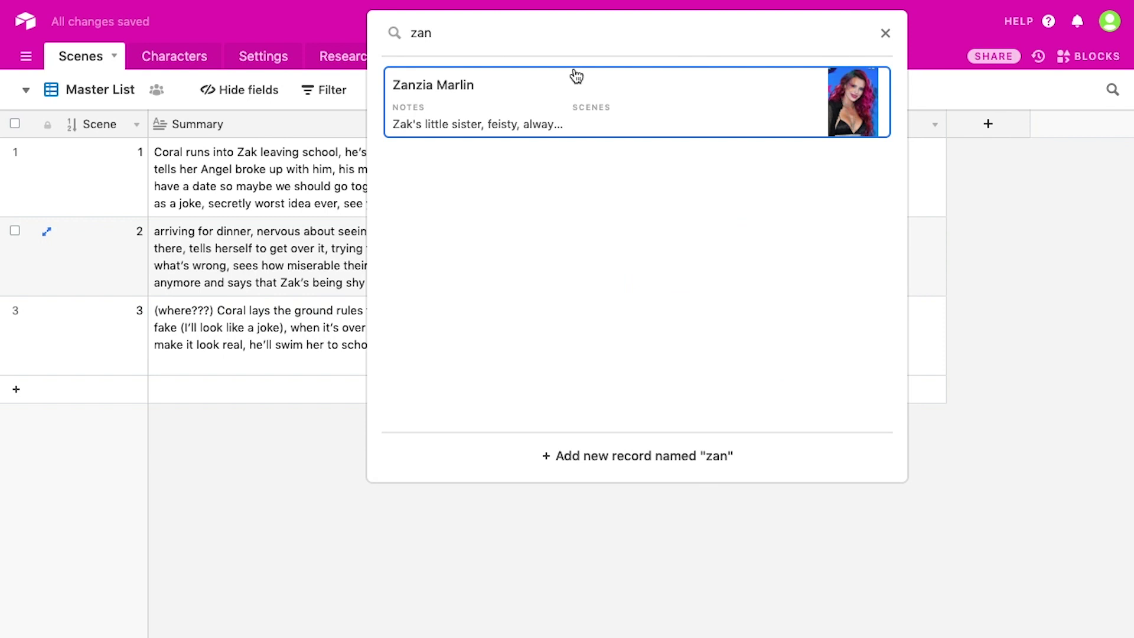
left_click(623, 112)
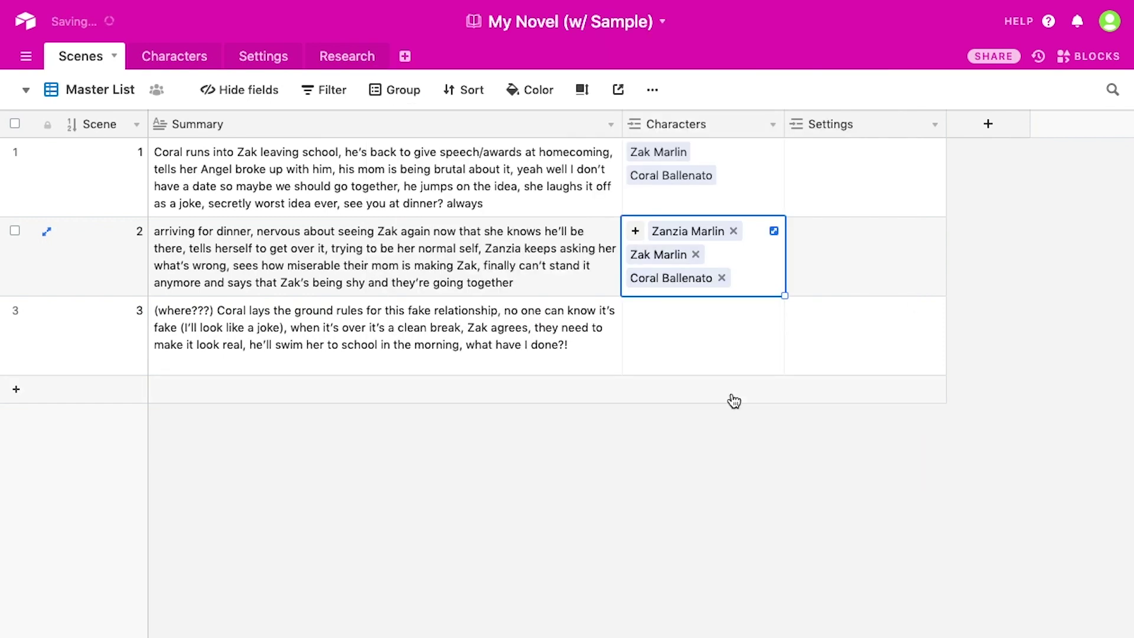
Link the characters Coral and Zak to scene 3 in the Characters field of the Scenes table
left_click(703, 346)
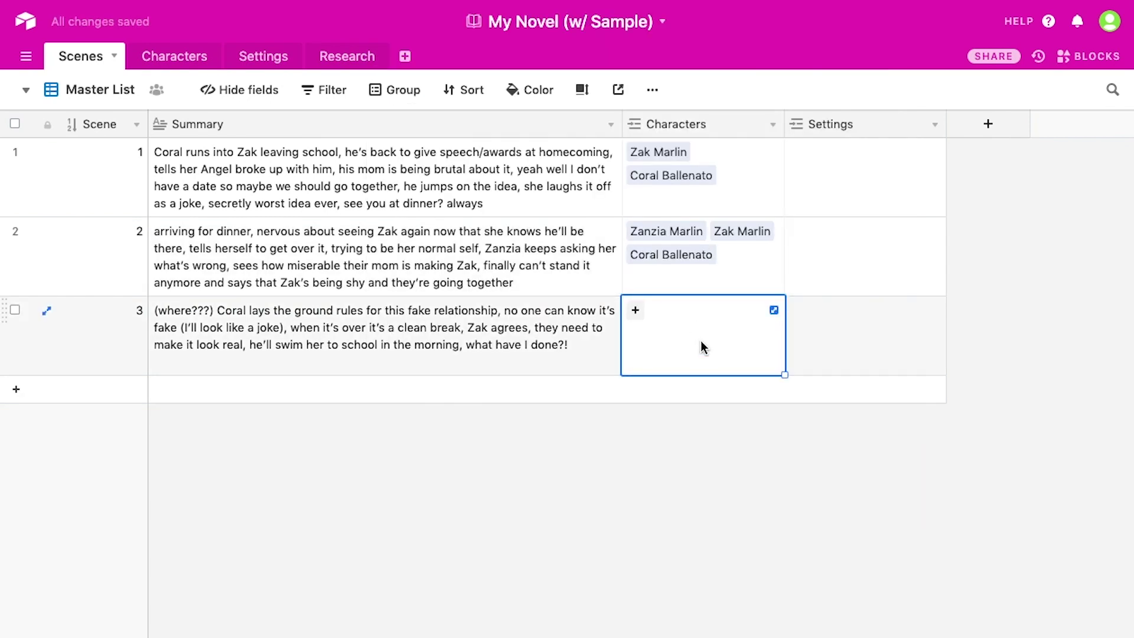
type("co")
key("Return")
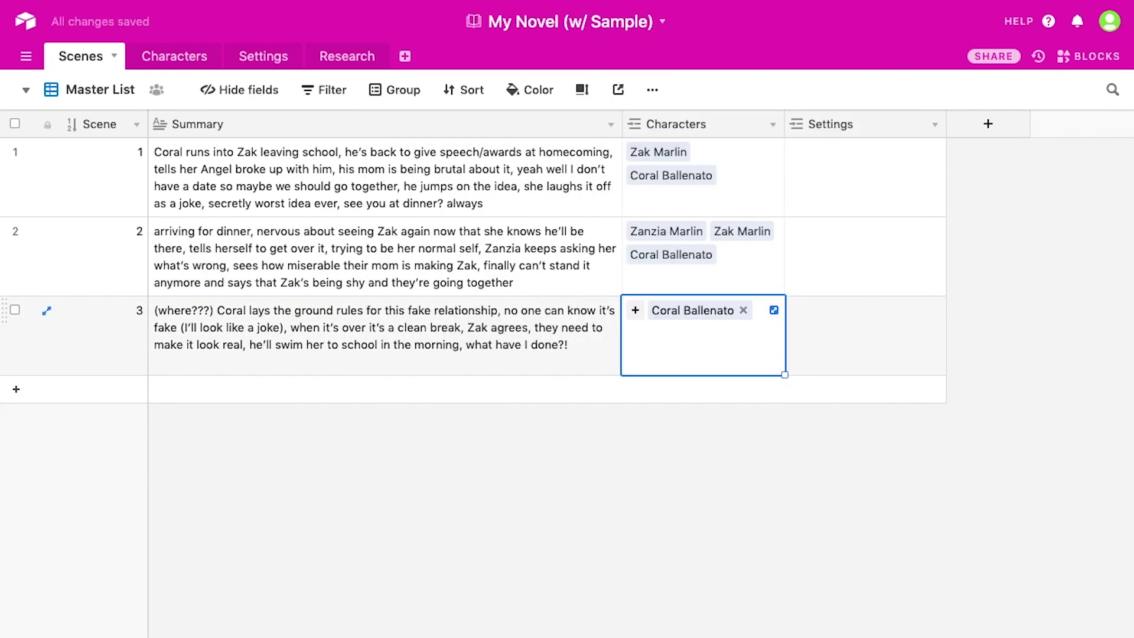
type("zak")
key("Return")
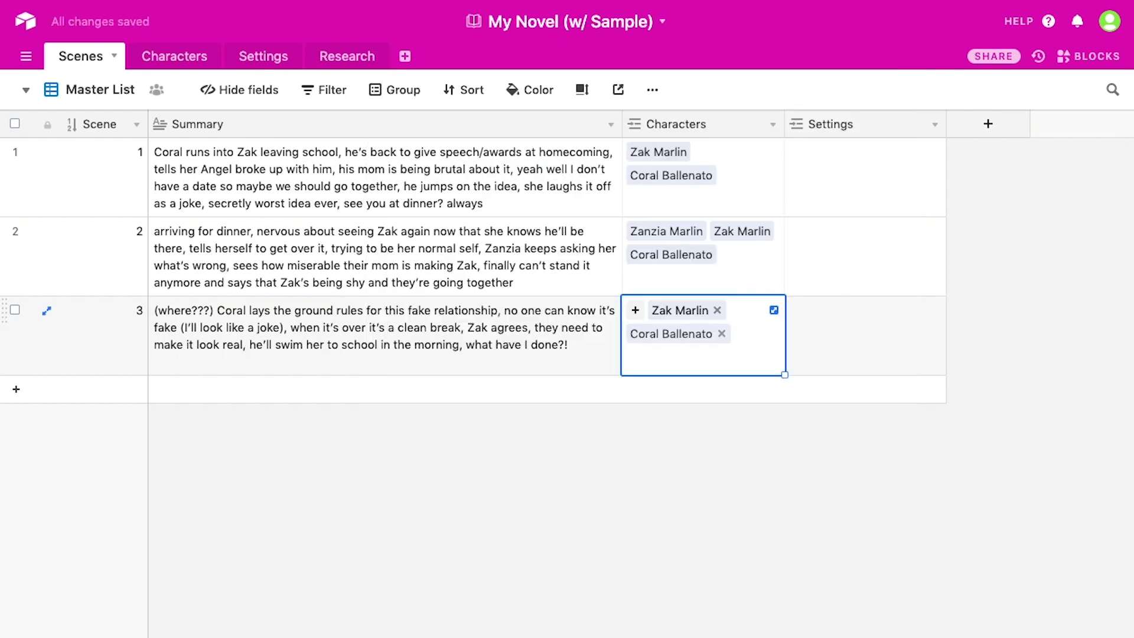
Link the setting Seaball Field to scene 1 in the Settings field of the Scenes table
left_click(903, 491)
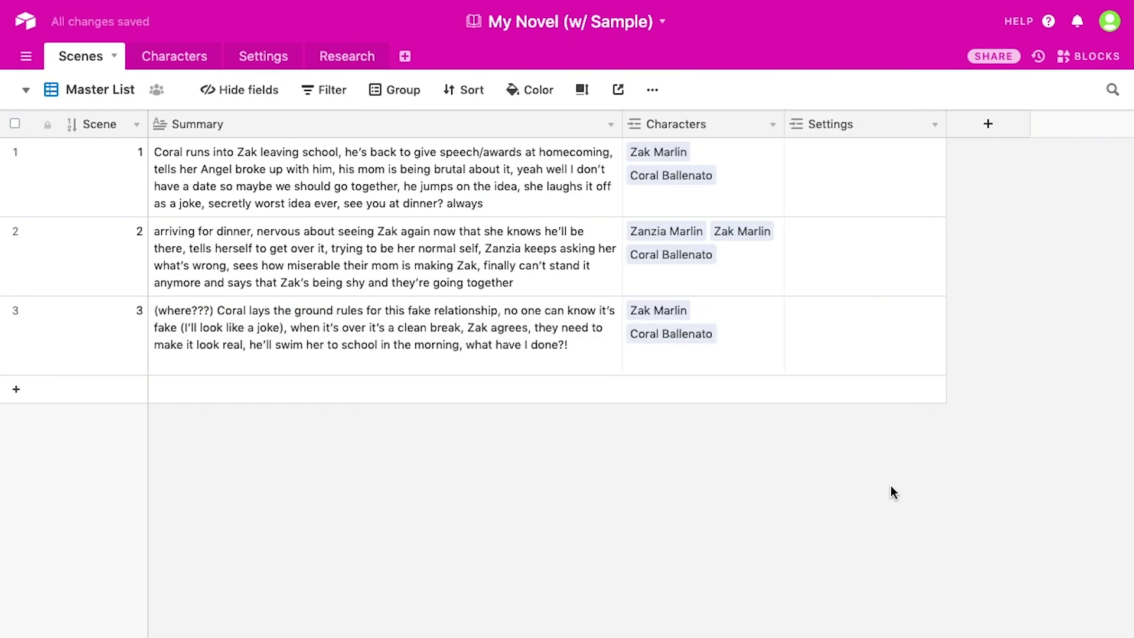
left_click(859, 179)
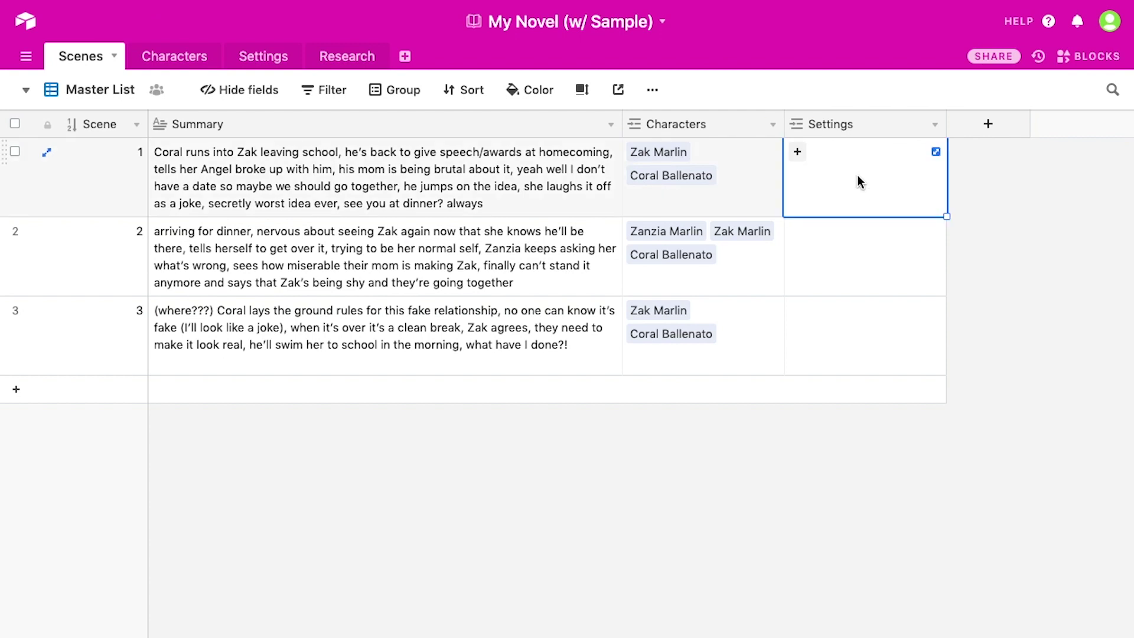
type("se")
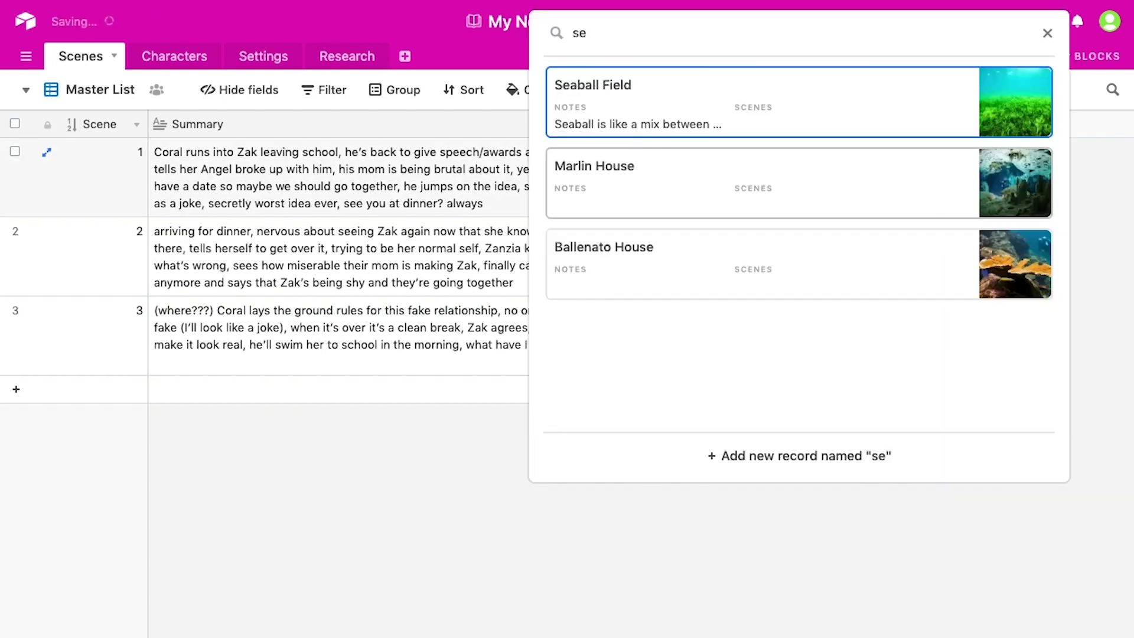
key("Return")
Link the setting Marlin House to scene 2 in the Settings field of the Scenes table
left_click(850, 272)
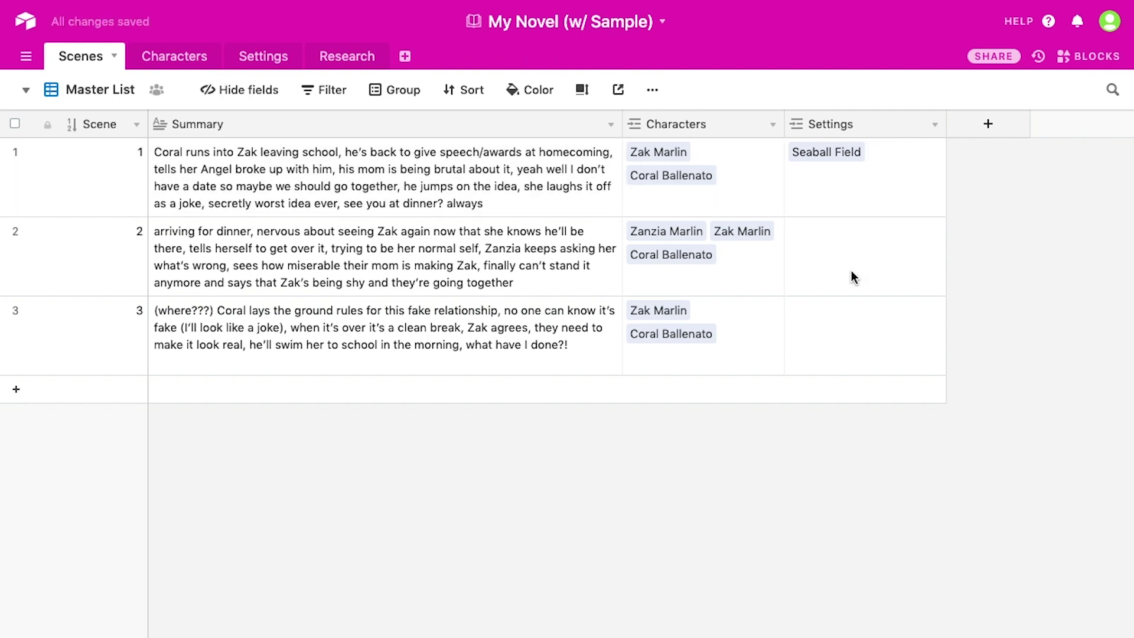
left_click(848, 266)
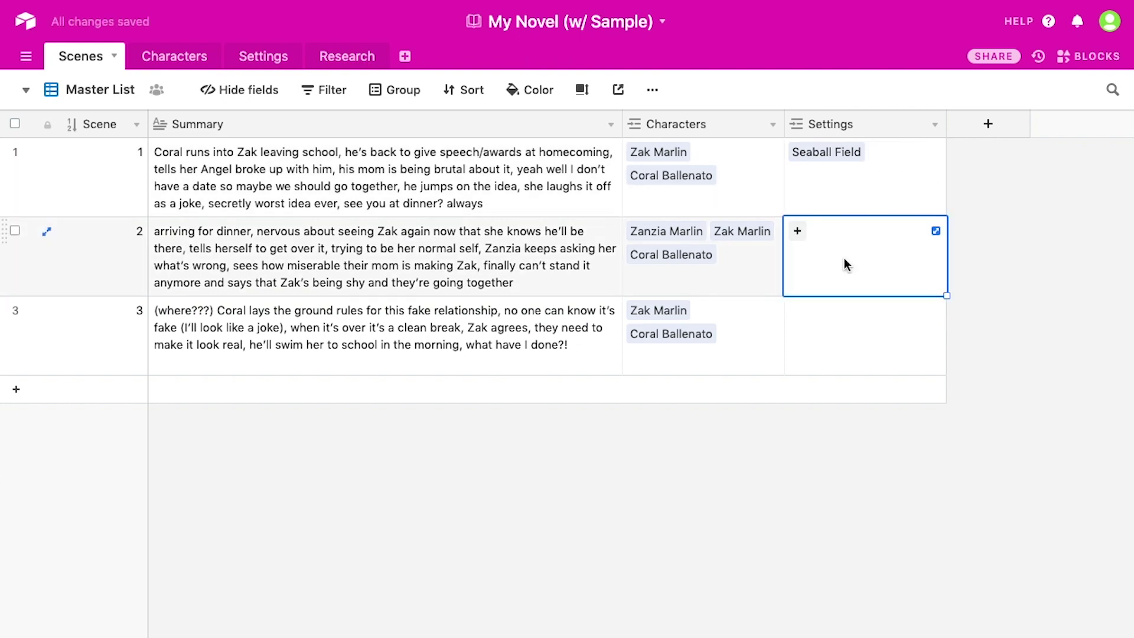
type("ma")
key("Return")
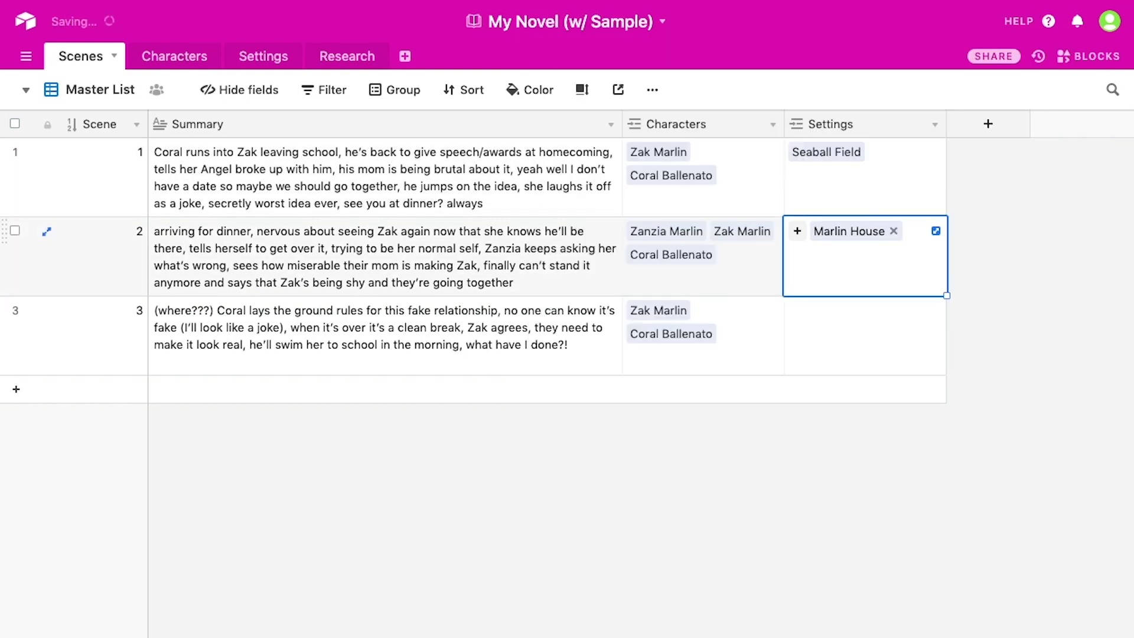
Link the setting Ballenato House to scene 3 in the Settings field of the Scenes table
left_click(850, 335)
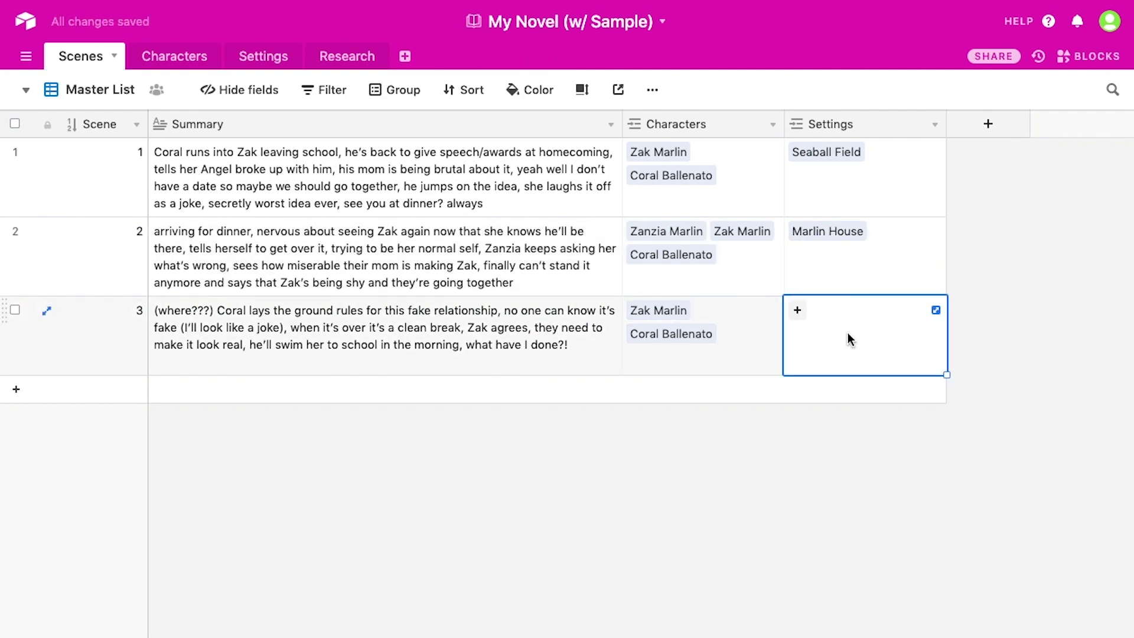
type("b")
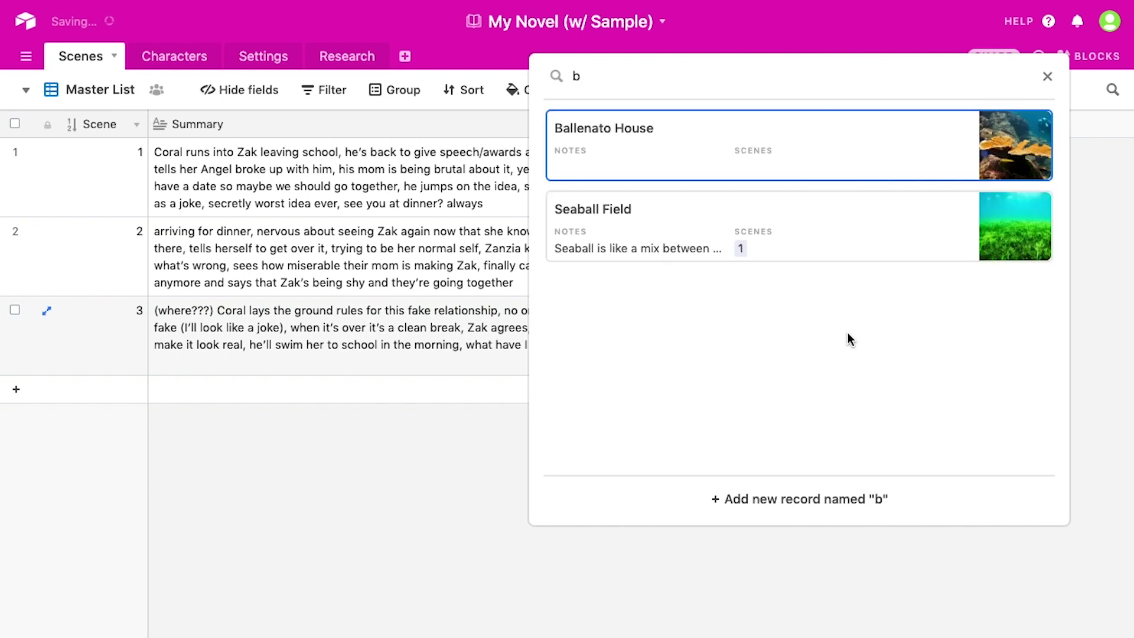
left_click(727, 149)
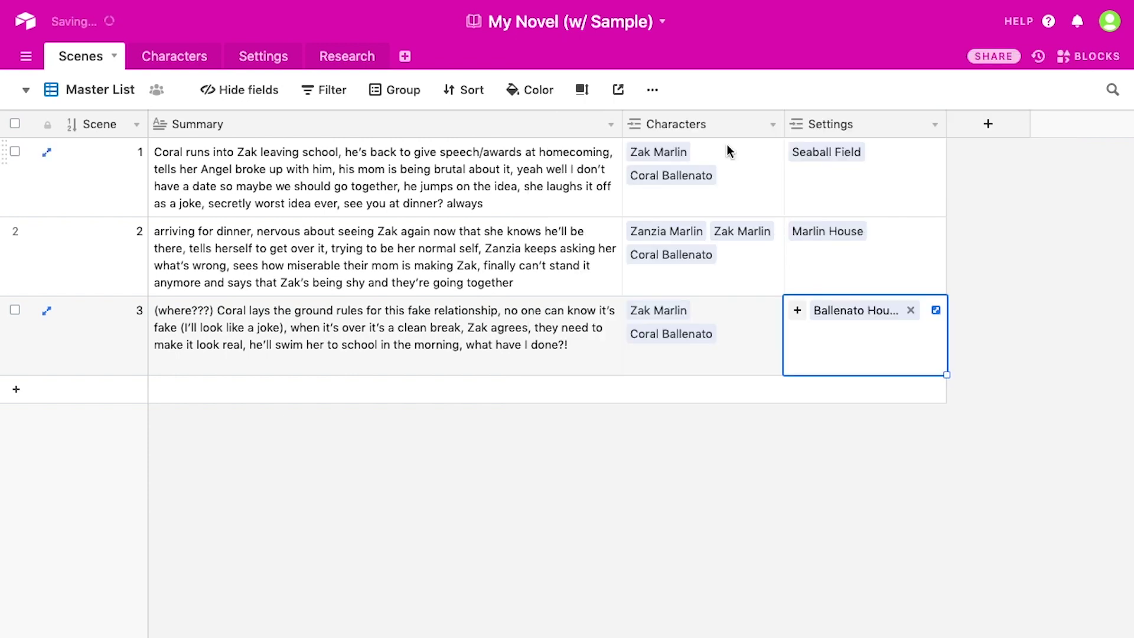
left_click(801, 516)
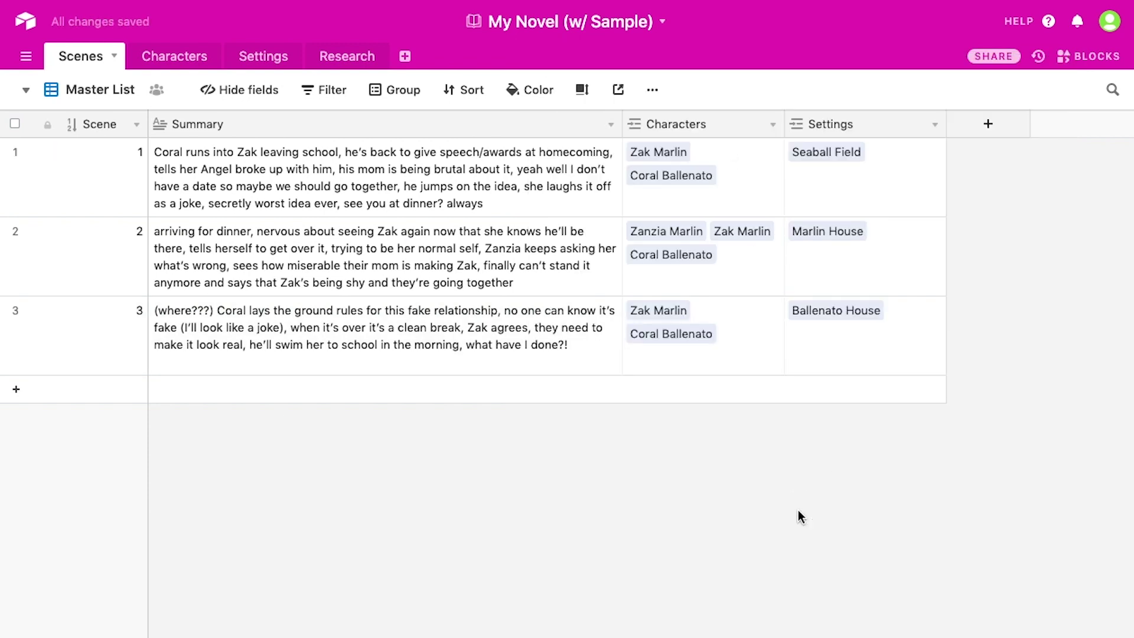
Review the Scenes links in the Characters and Settings tables and return to the Scenes table
left_click(156, 59)
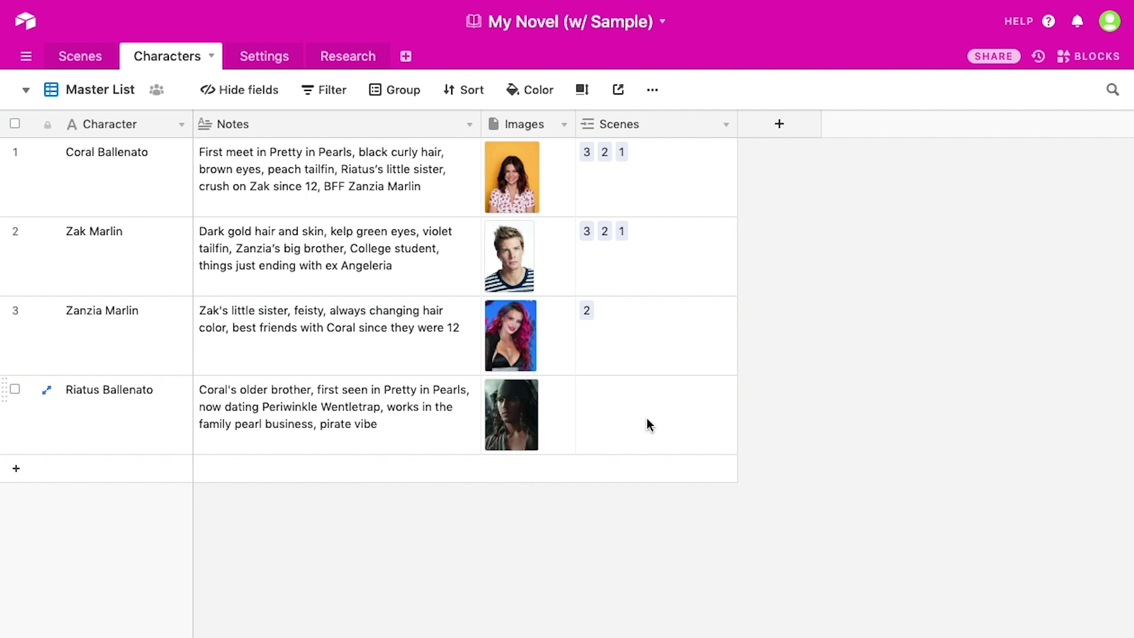
left_click(254, 58)
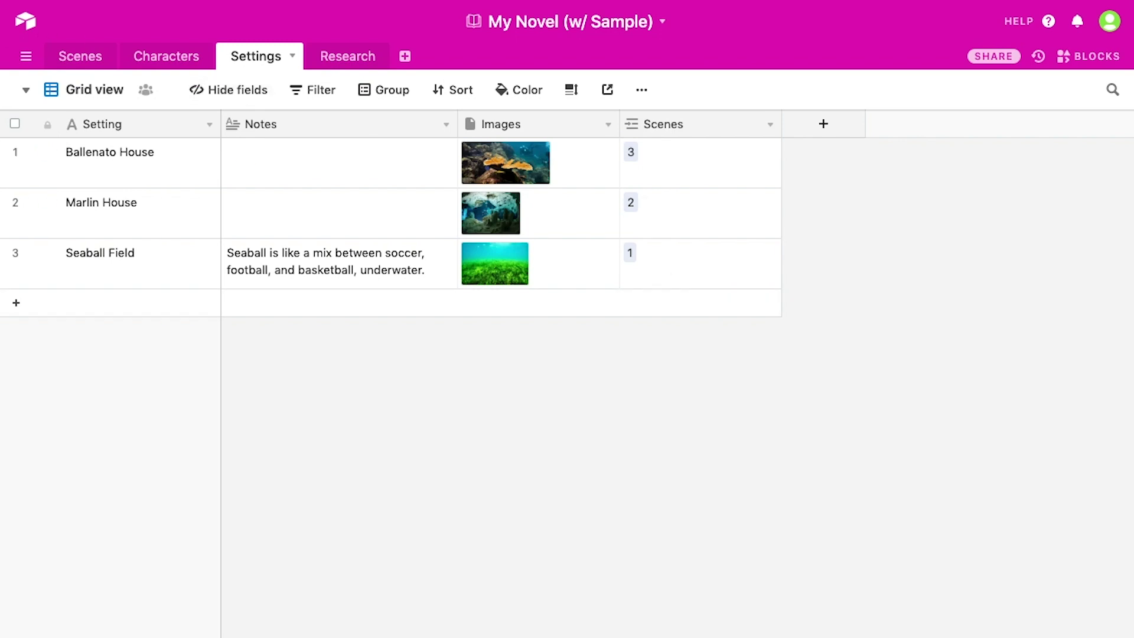
left_click(148, 57)
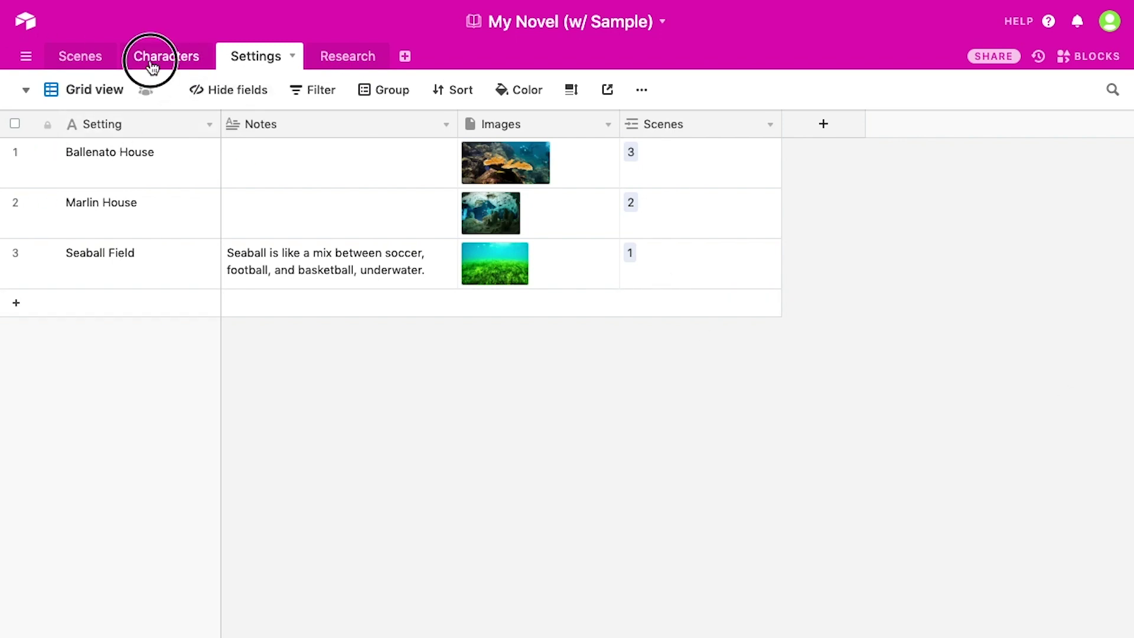
left_click(78, 59)
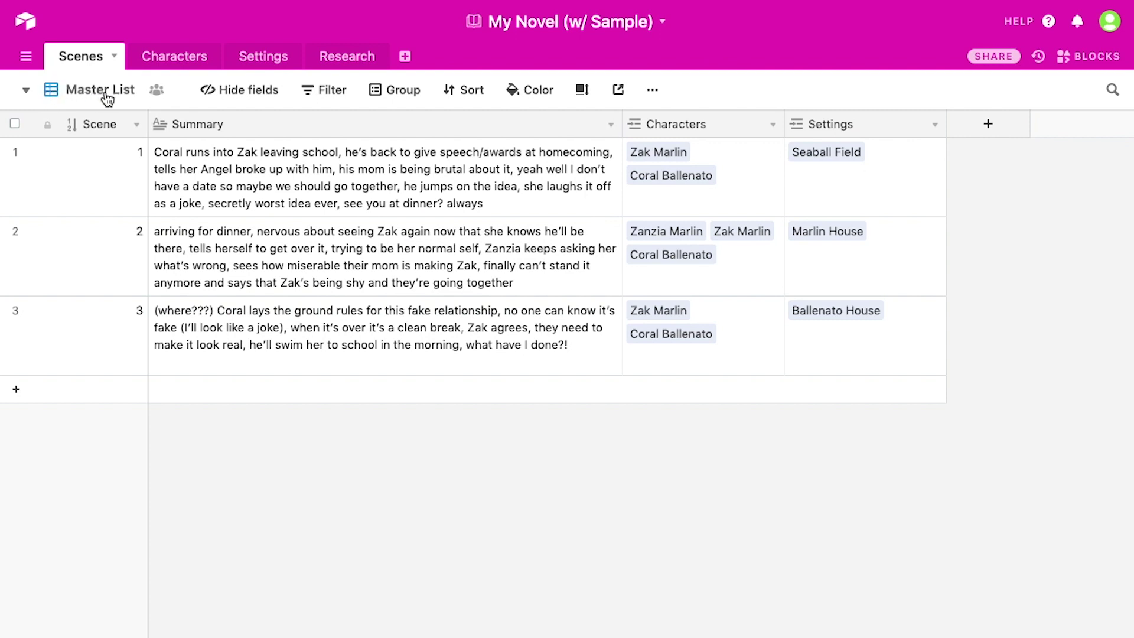
left_click(164, 56)
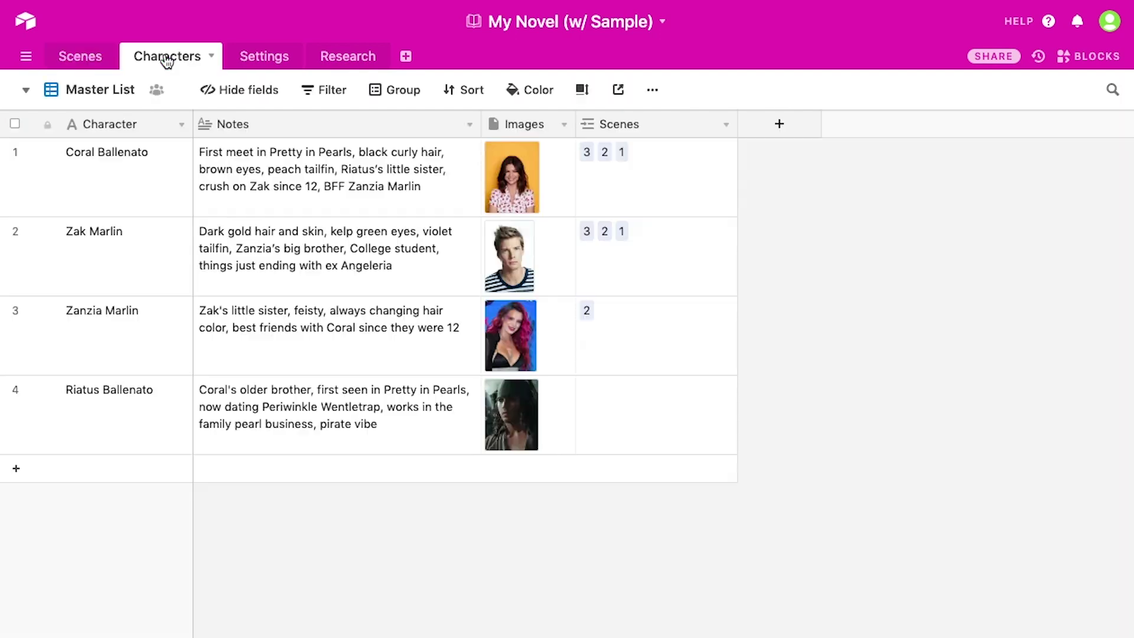
left_click(233, 56)
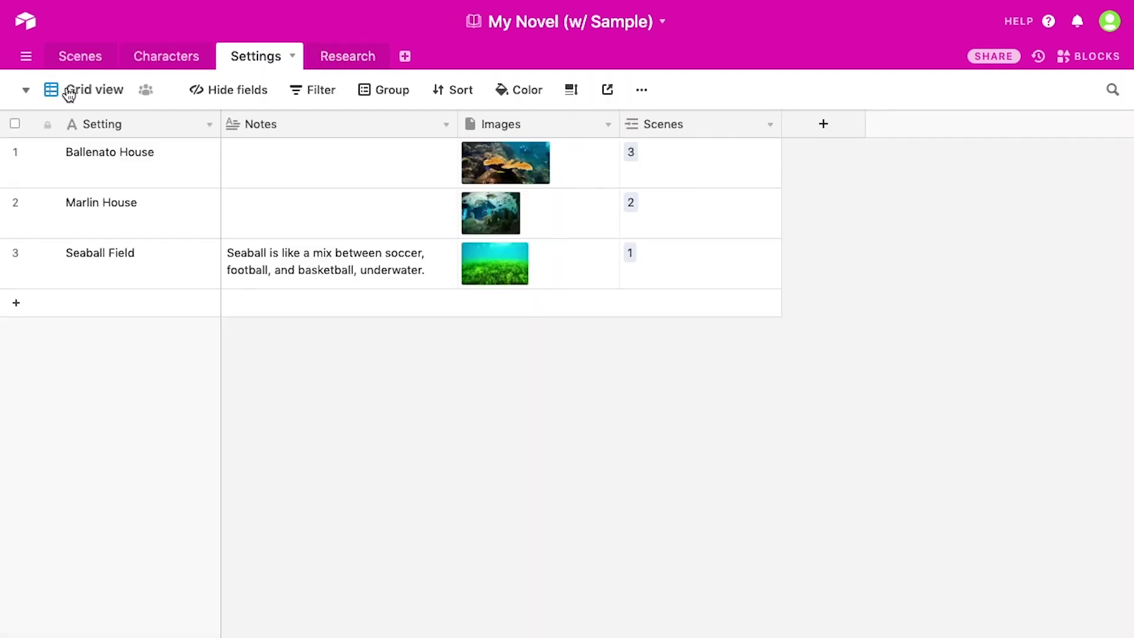
left_click(84, 66)
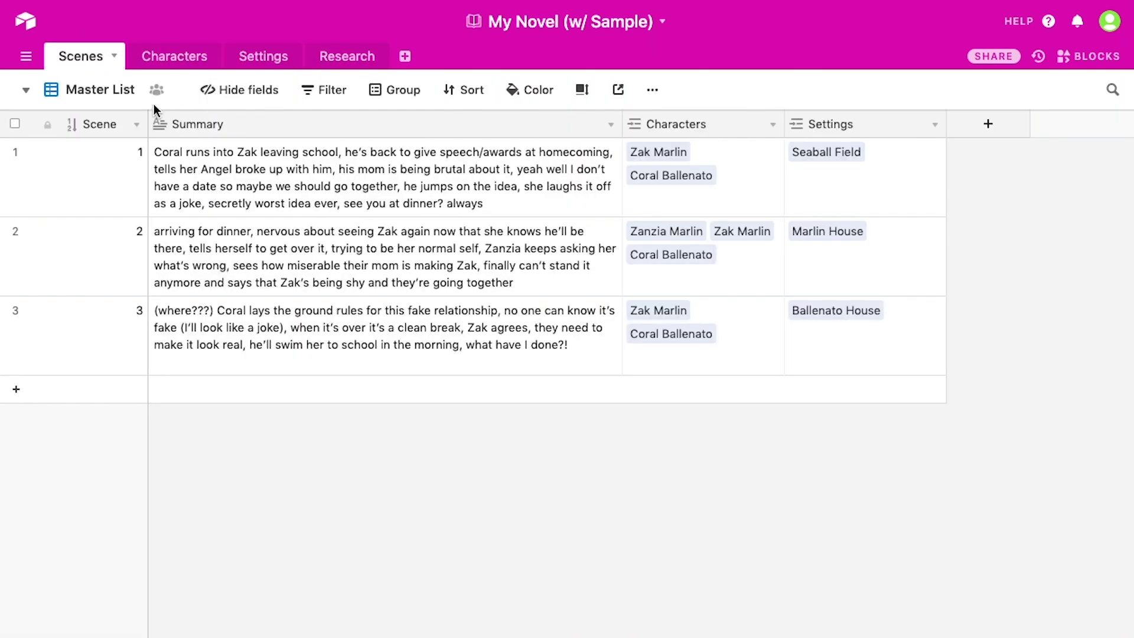
Examine the Master List view name in the Scenes table and the view types that can be added to the Characters table
double_click(105, 90)
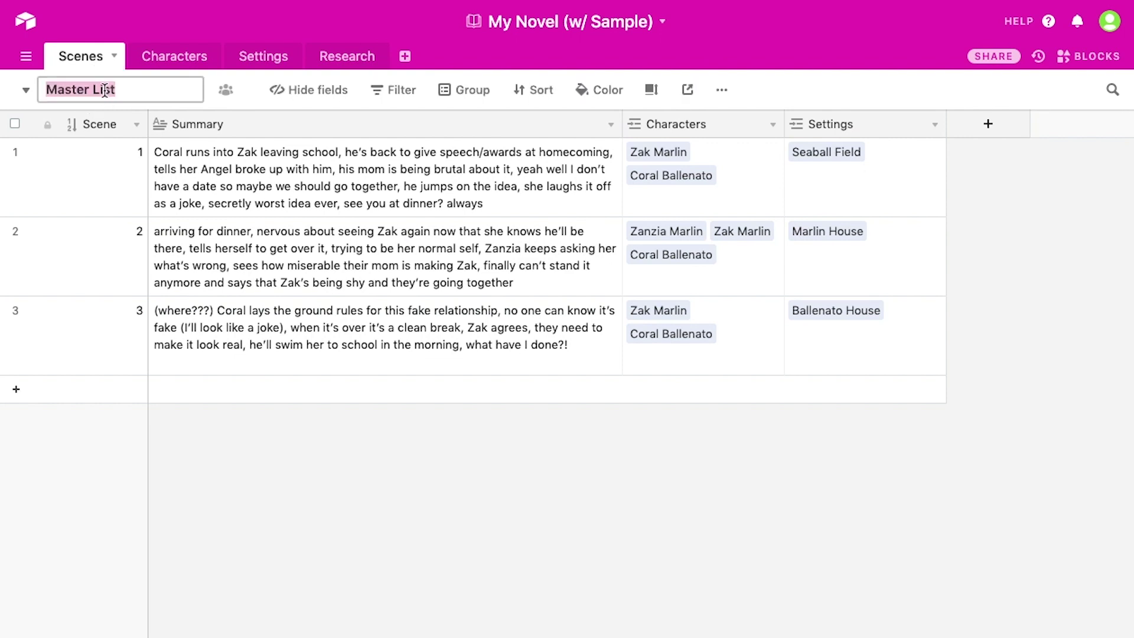
left_click(444, 474)
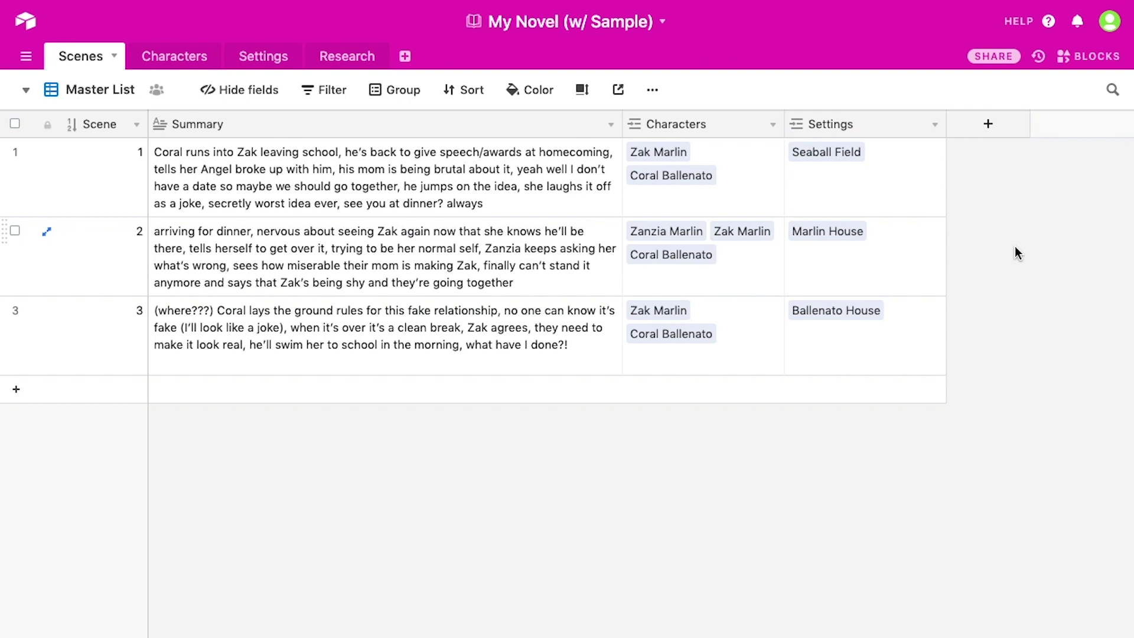
left_click(176, 64)
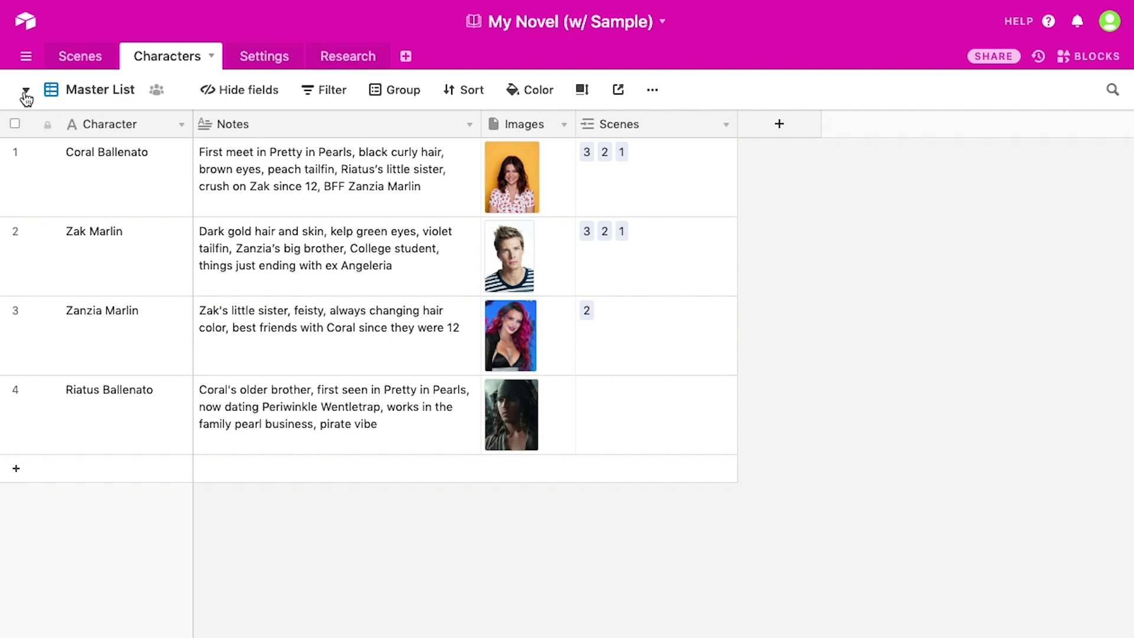
left_click(92, 90)
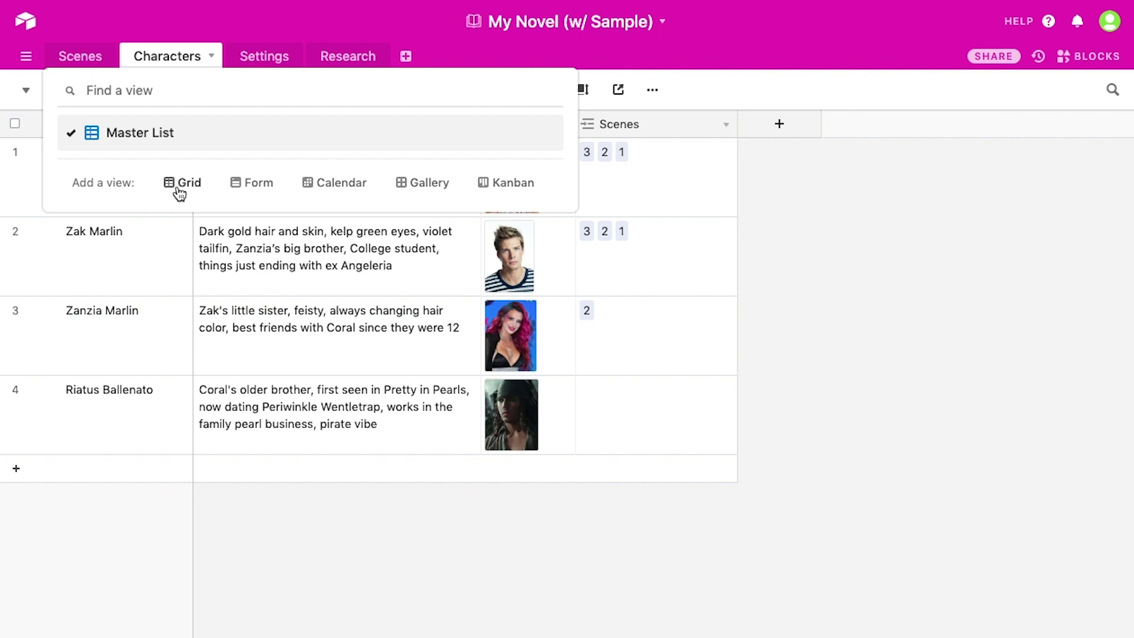
mouse_move(179, 193)
mouse_move(265, 191)
mouse_move(334, 190)
mouse_move(519, 189)
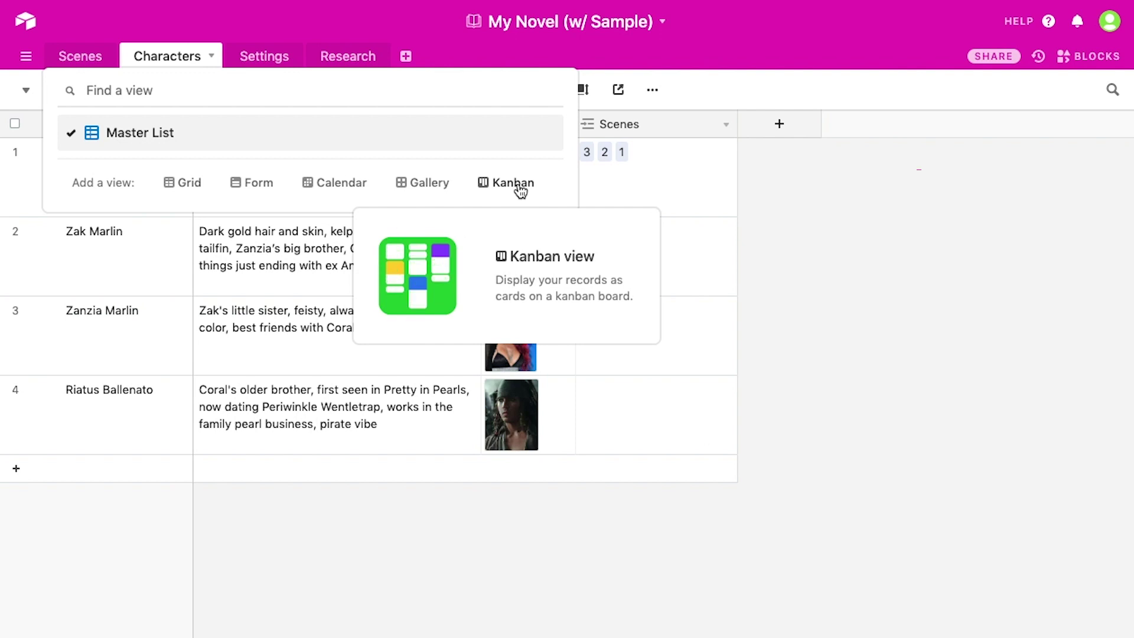
Add a single select field named "Status" after Settings in the Scenes table and start its option list
left_click(75, 56)
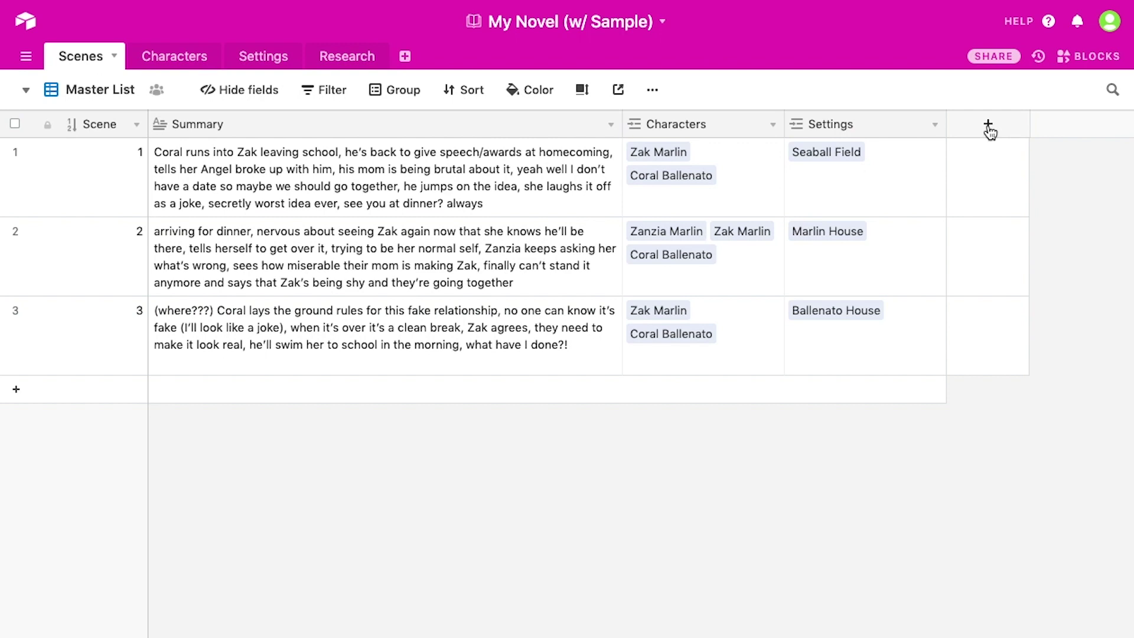
left_click(987, 124)
type("Status")
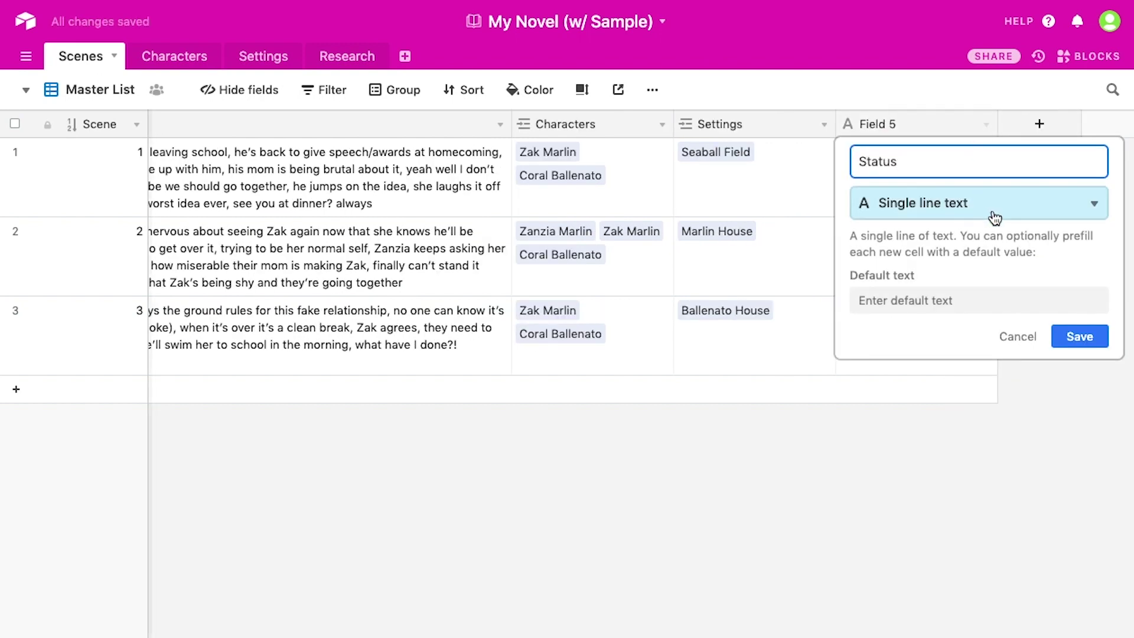
left_click(956, 202)
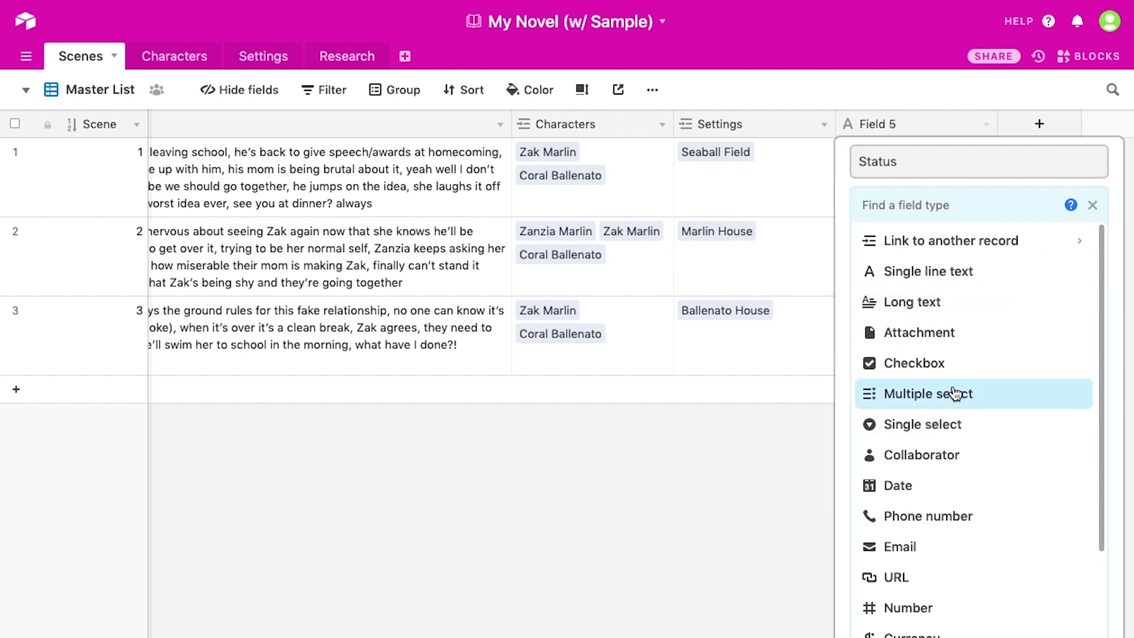
left_click(938, 431)
left_click(946, 352)
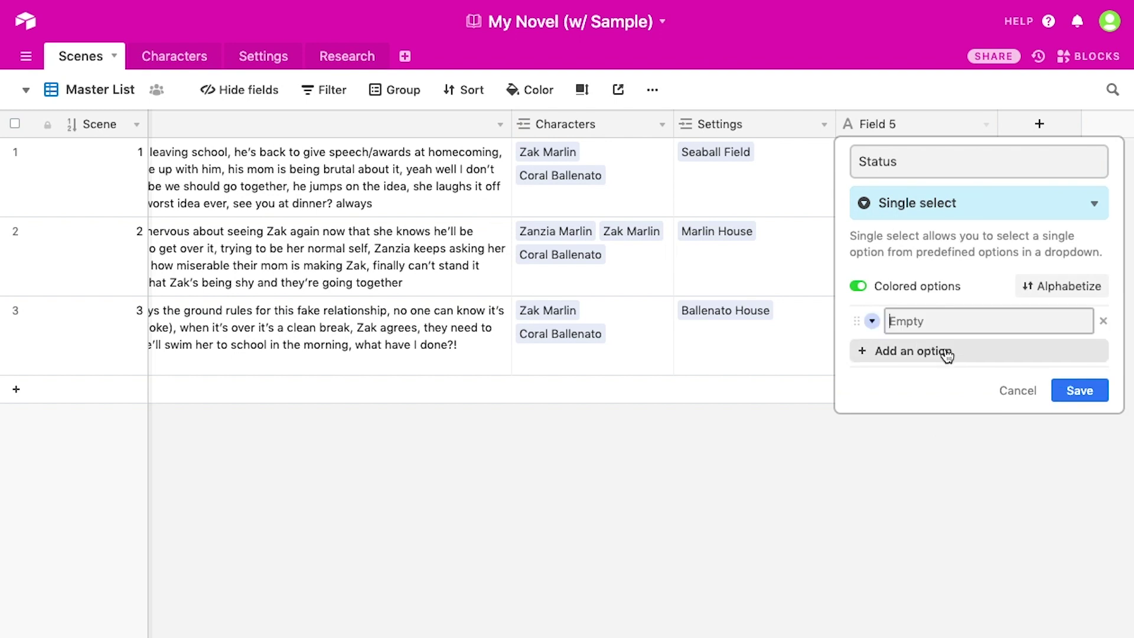
Give the Status field the options Not Started, Brainstorm, Writing, Draft Done, Revised and Final Draft, and save the field
type("Not Started")
key("Return")
type("Brainstorm")
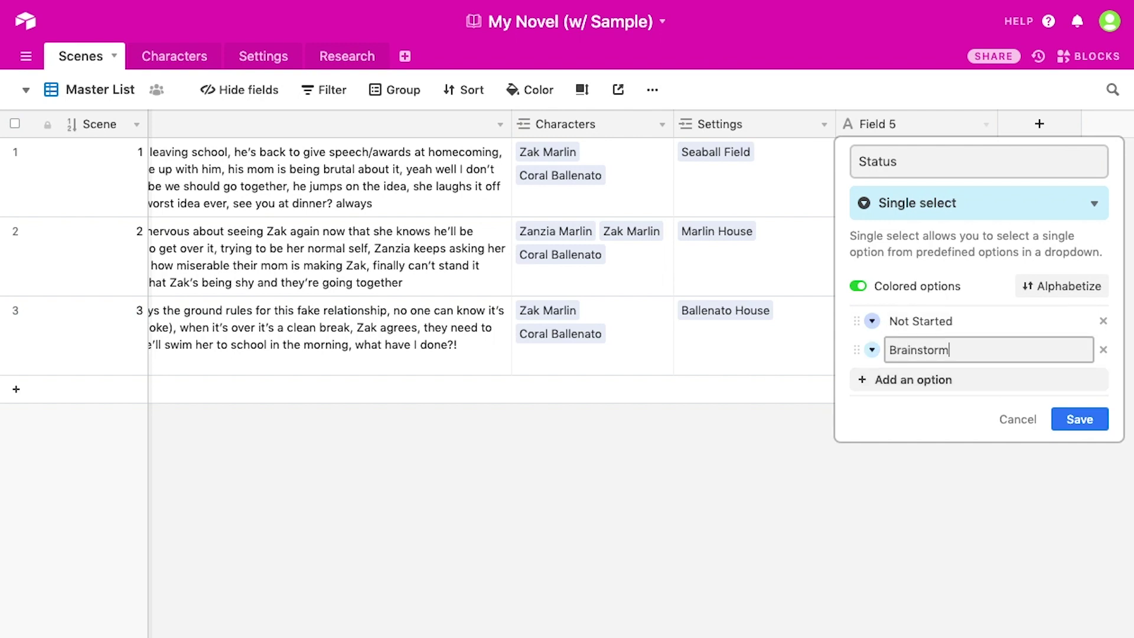
key("Return")
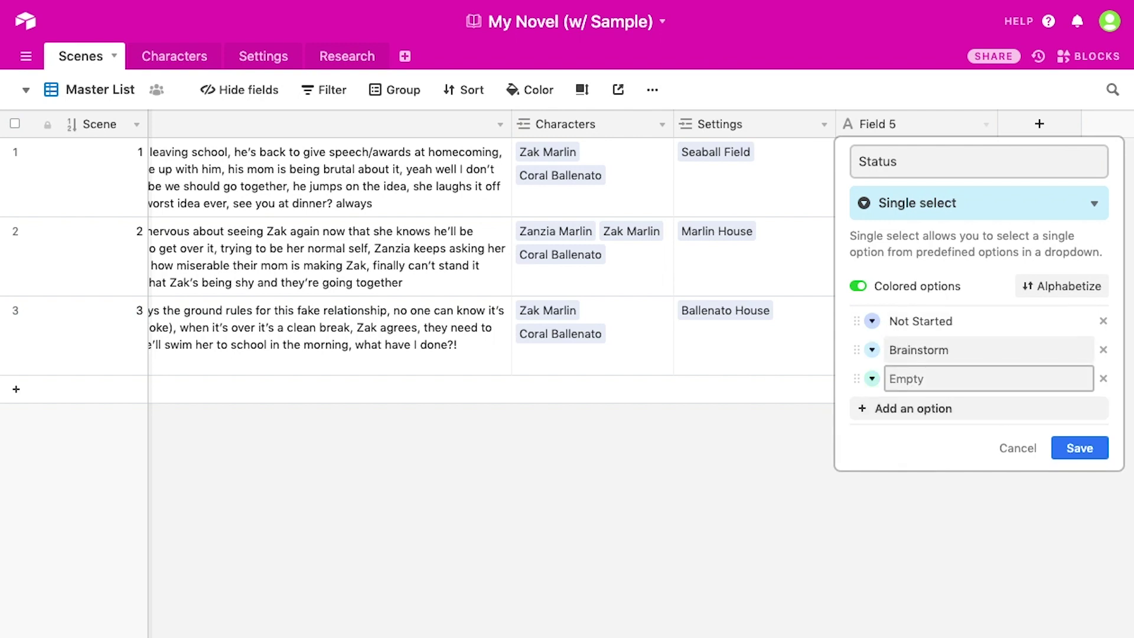
type("Writing")
key("Return")
type("Draft Done")
key("Return")
type("Revised")
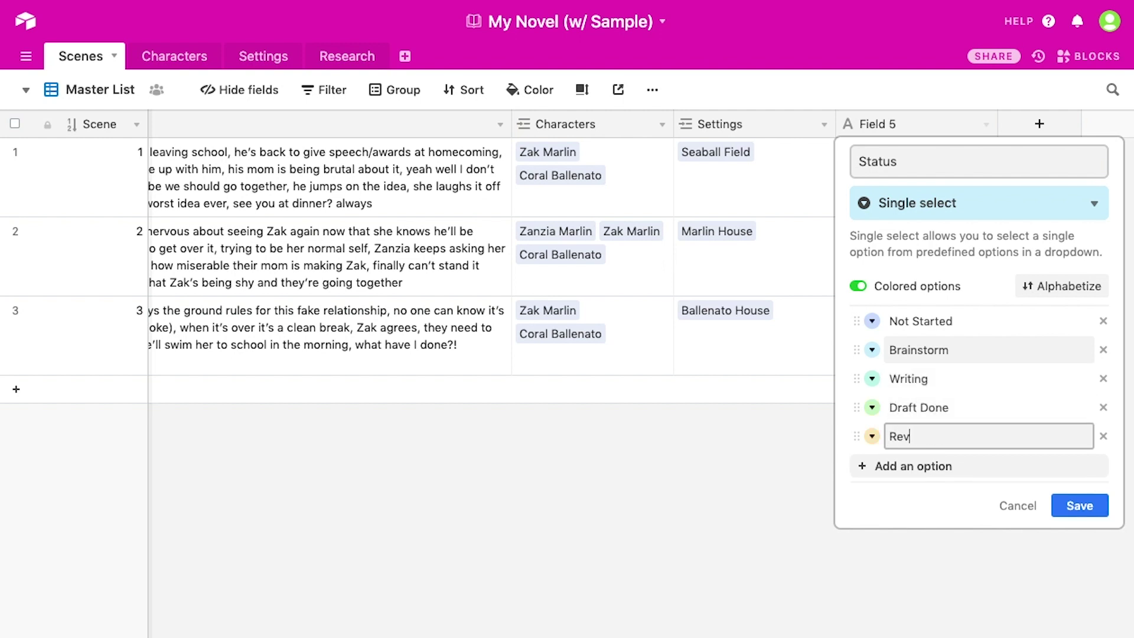
key("Return")
type("Final Draft")
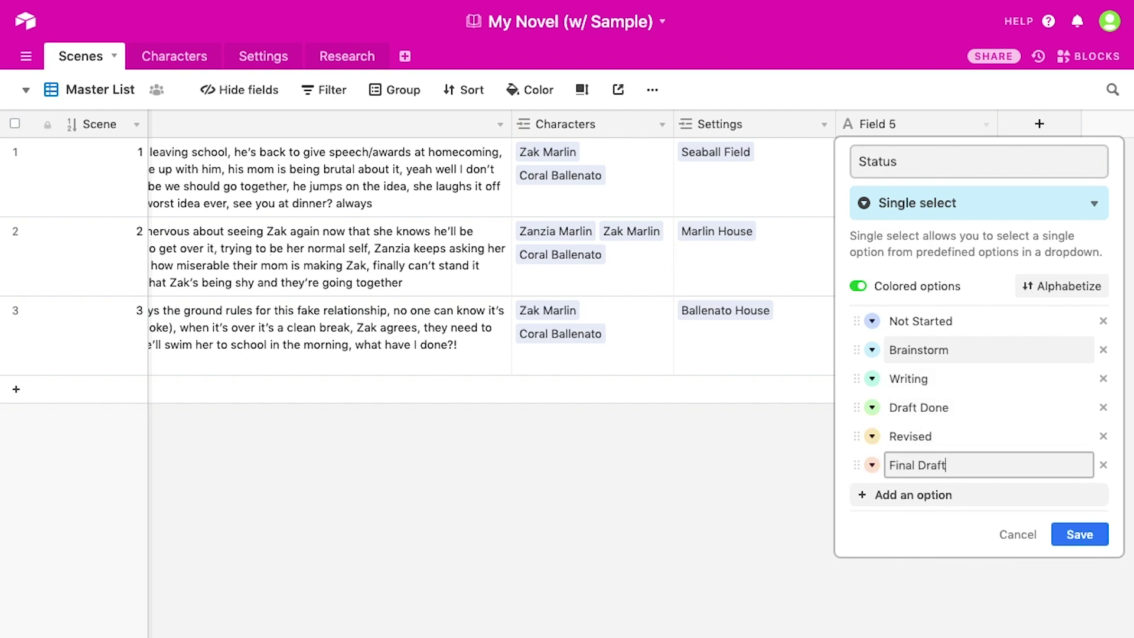
left_click(1084, 533)
Set the Status of scene 1 to Not Started, scene 2 to Writing and scene 3 to Revised
left_click(876, 179)
left_click(985, 178)
left_click(916, 254)
left_click(982, 261)
left_click(984, 258)
left_click(937, 381)
left_click(969, 329)
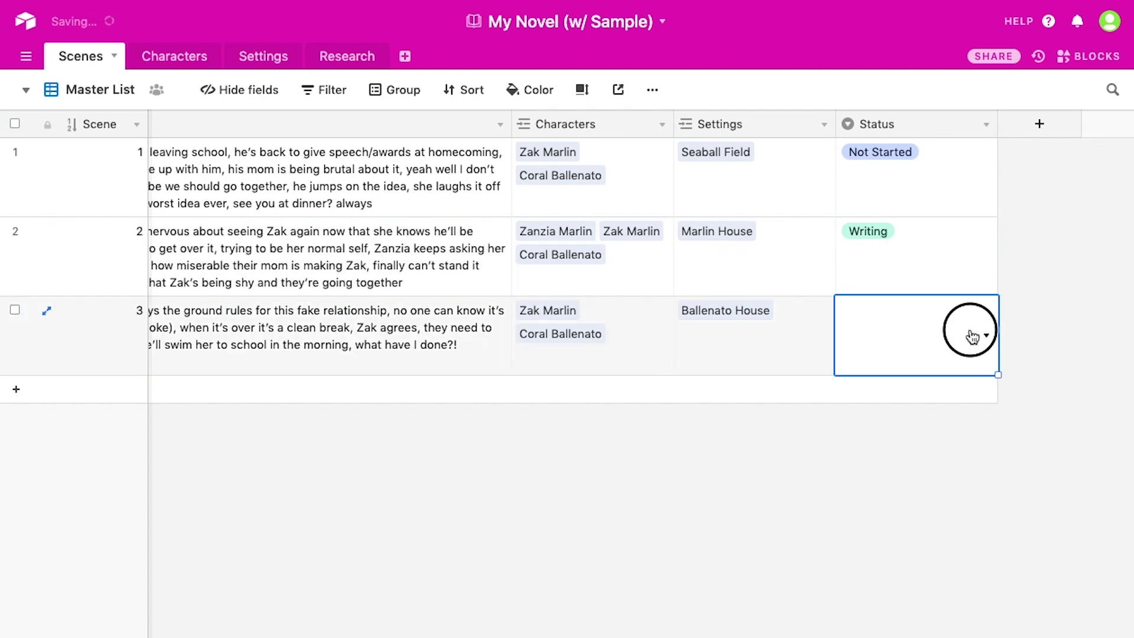
left_click(982, 331)
left_click(891, 523)
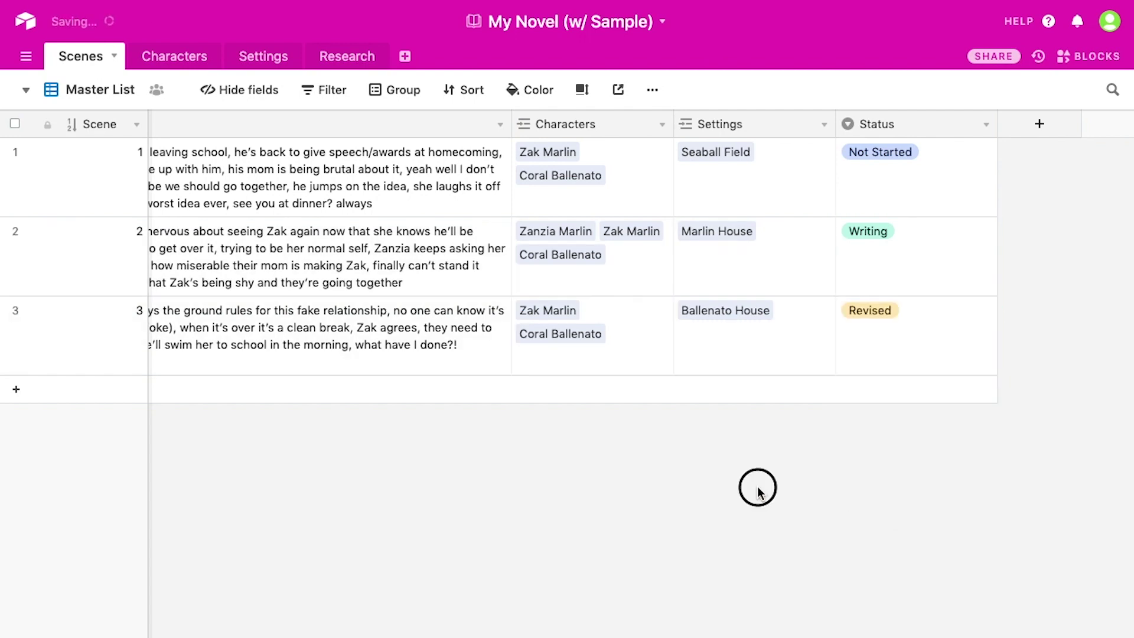
Create a Kanban view of the Scenes table with its cards stacked by the Status field
left_click(62, 92)
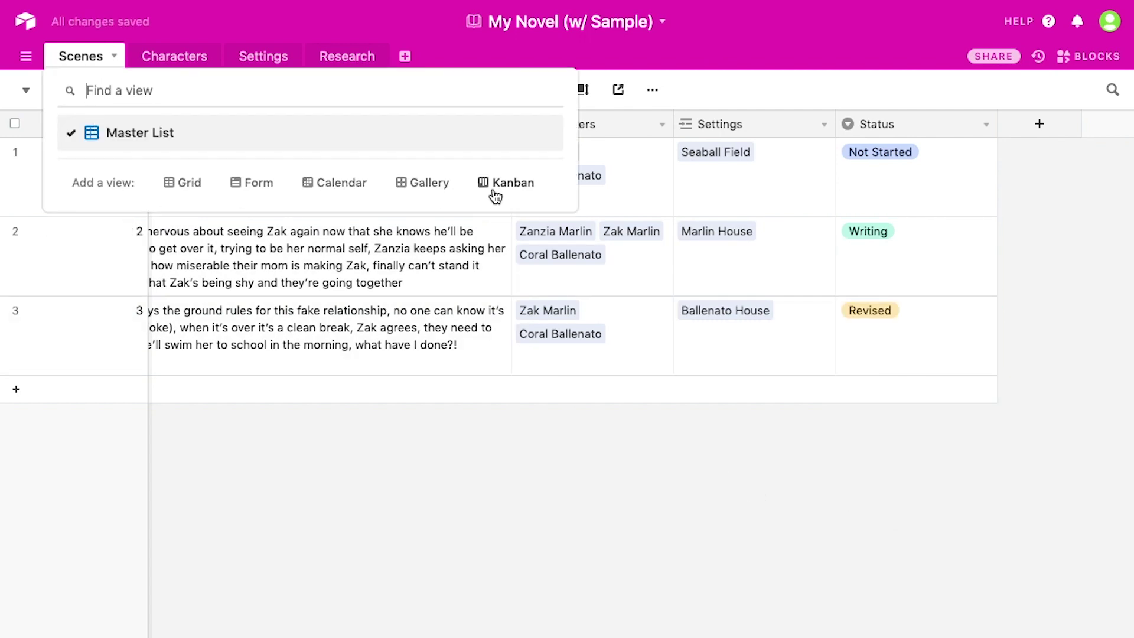
left_click(513, 183)
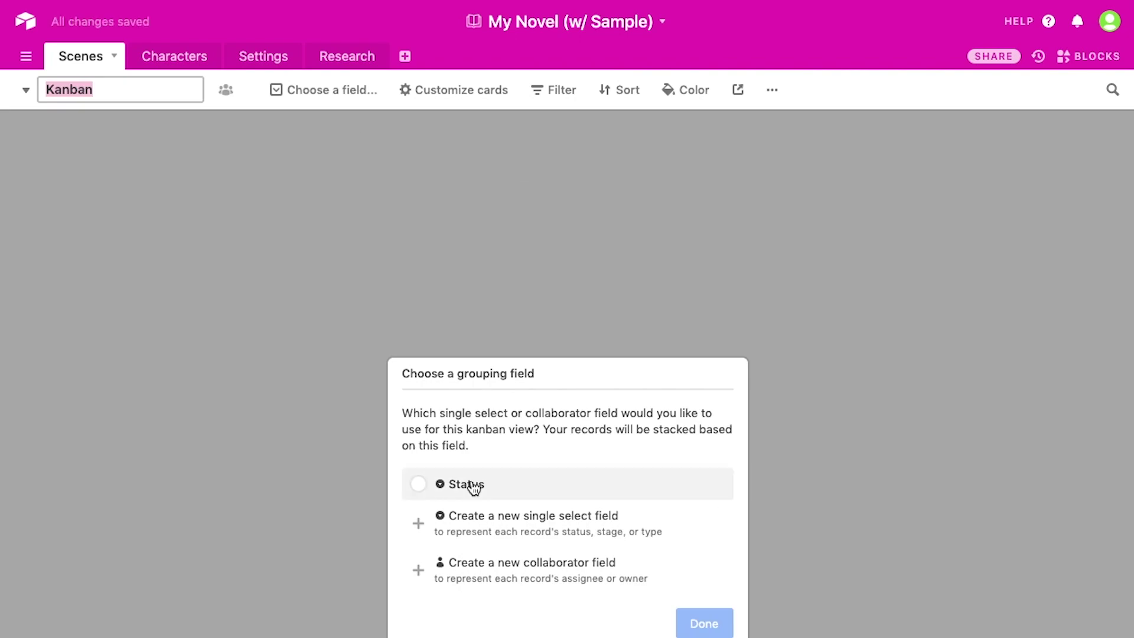
left_click(470, 484)
left_click(703, 621)
scroll(470, 305, "right", 10)
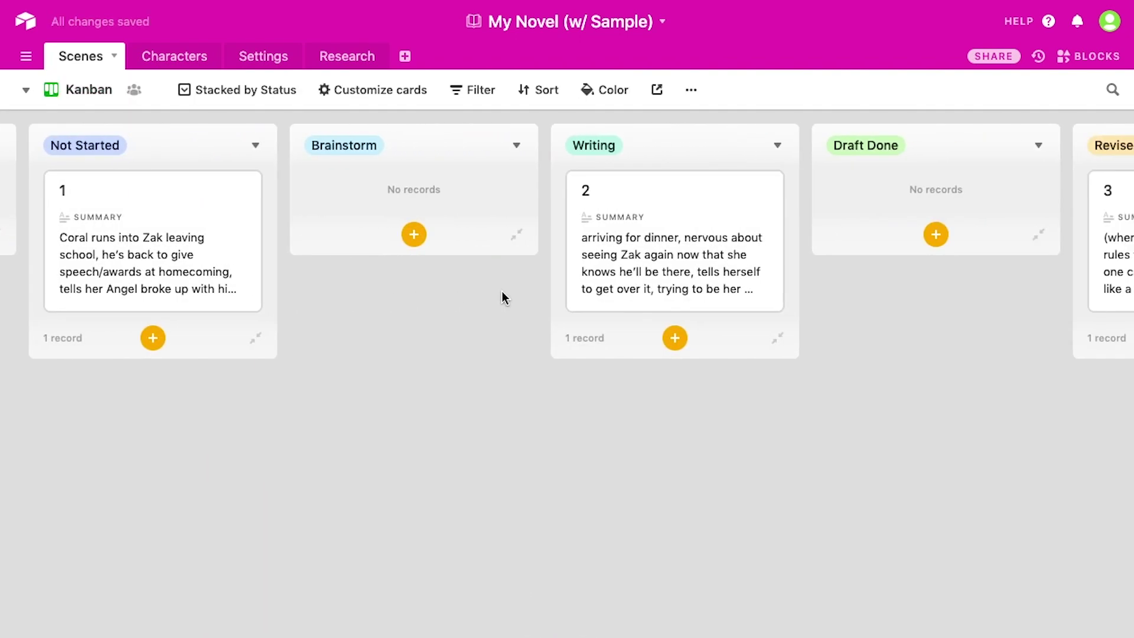
Look over all the status stacks in the Kanban view and return the Scenes table to the Master List view
scroll(479, 299, "left", 10)
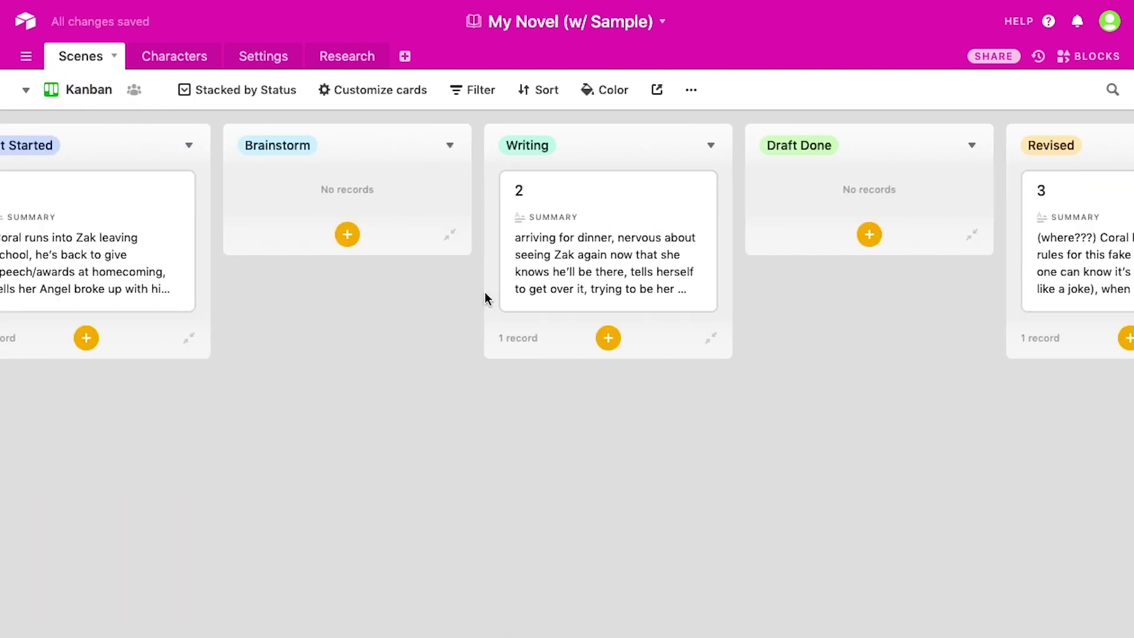
scroll(494, 299, "right", 5)
scroll(479, 299, "right", 10)
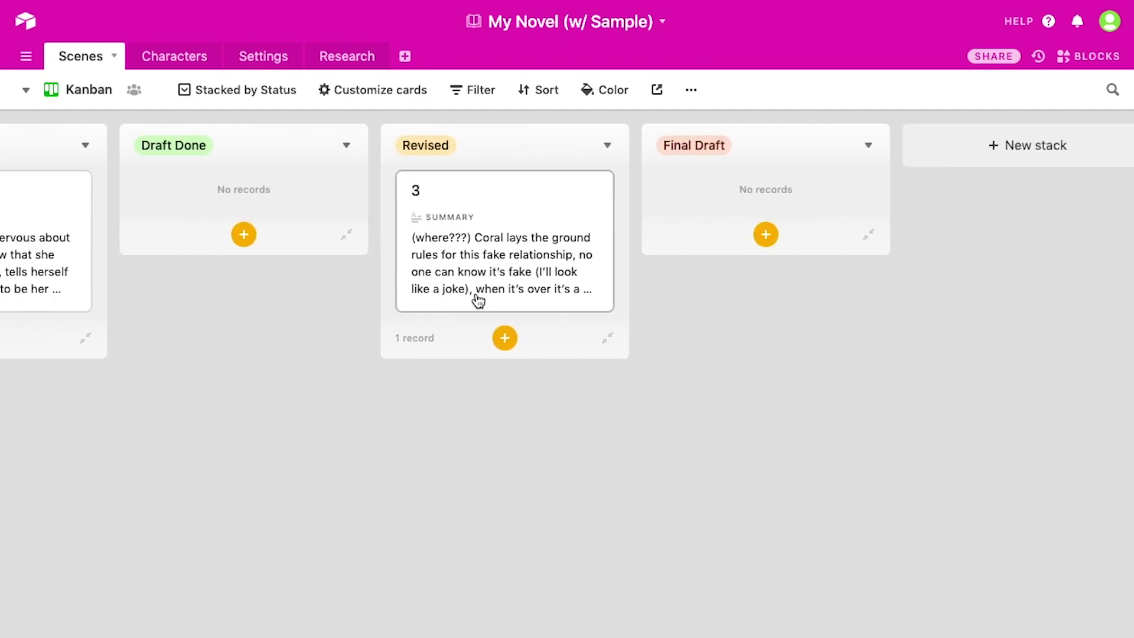
scroll(477, 301, "left", 10)
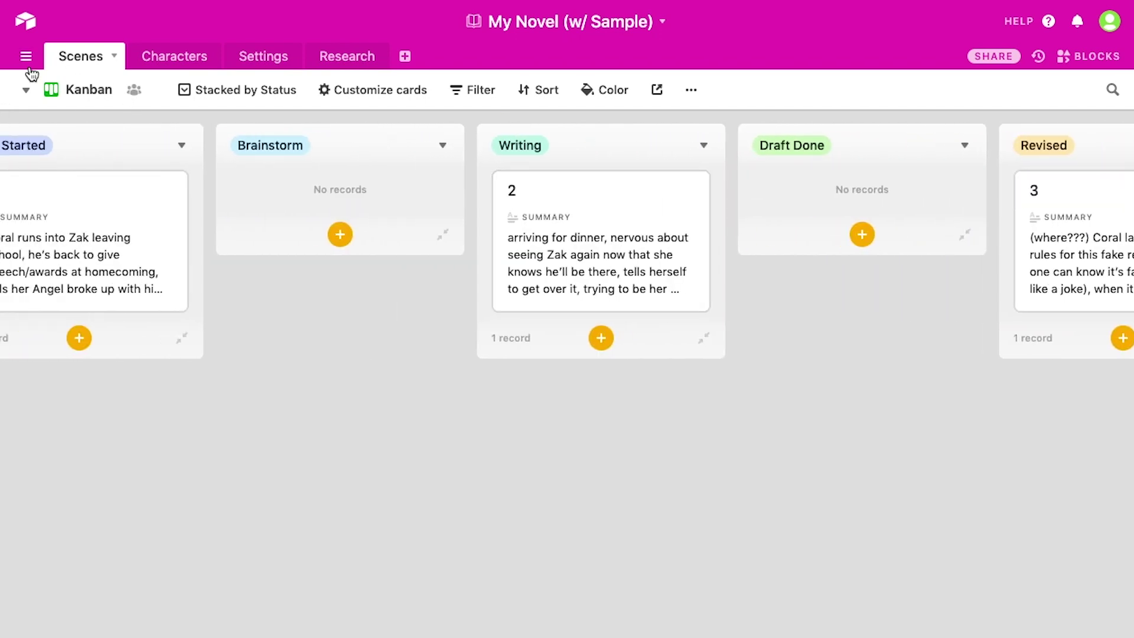
left_click(90, 93)
left_click(135, 140)
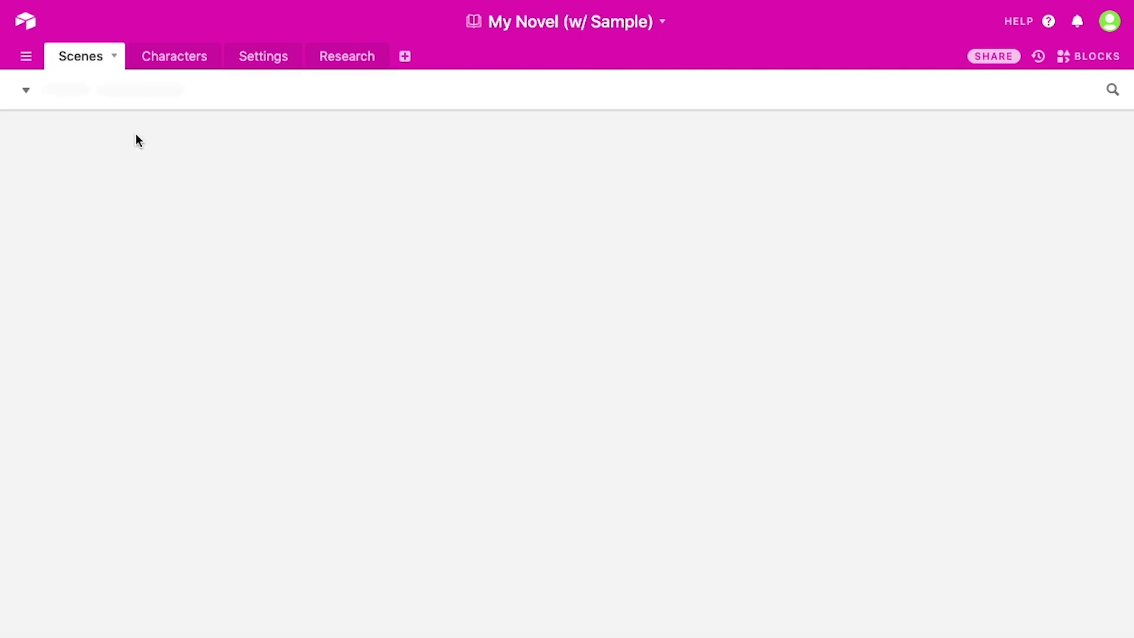
Create a Gallery view of the Characters table
left_click(183, 57)
left_click(89, 87)
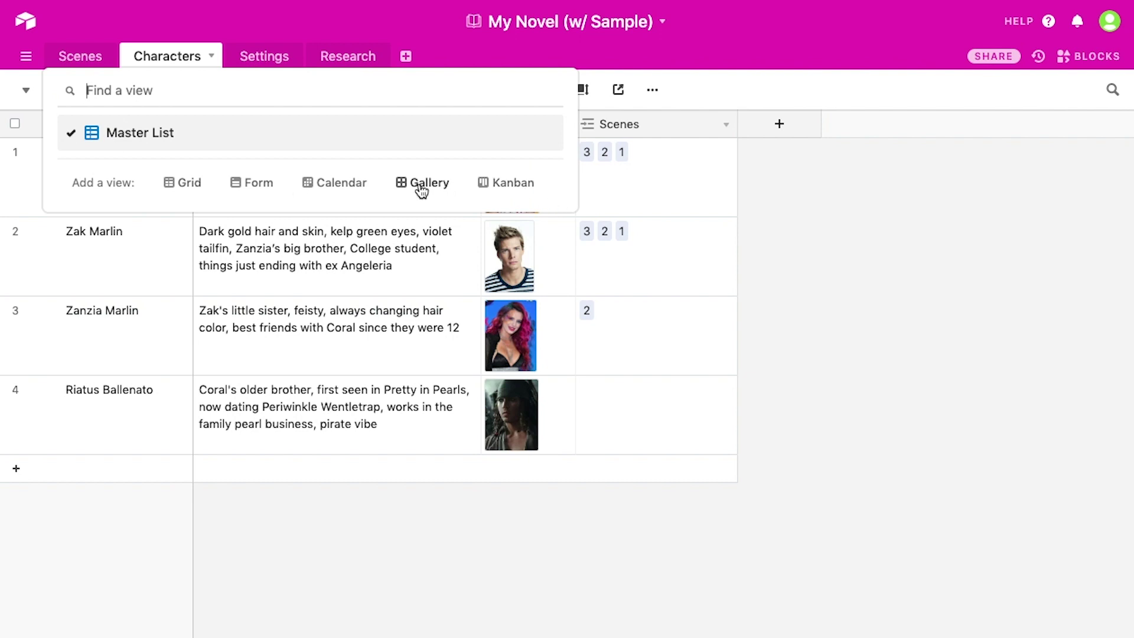
mouse_move(421, 190)
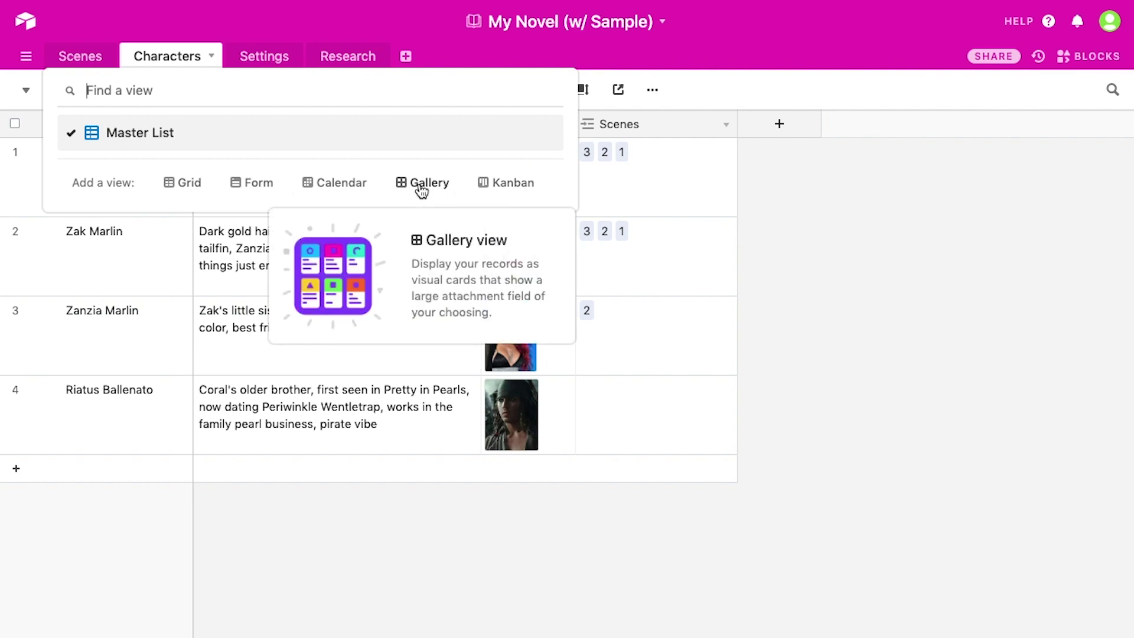
left_click(421, 190)
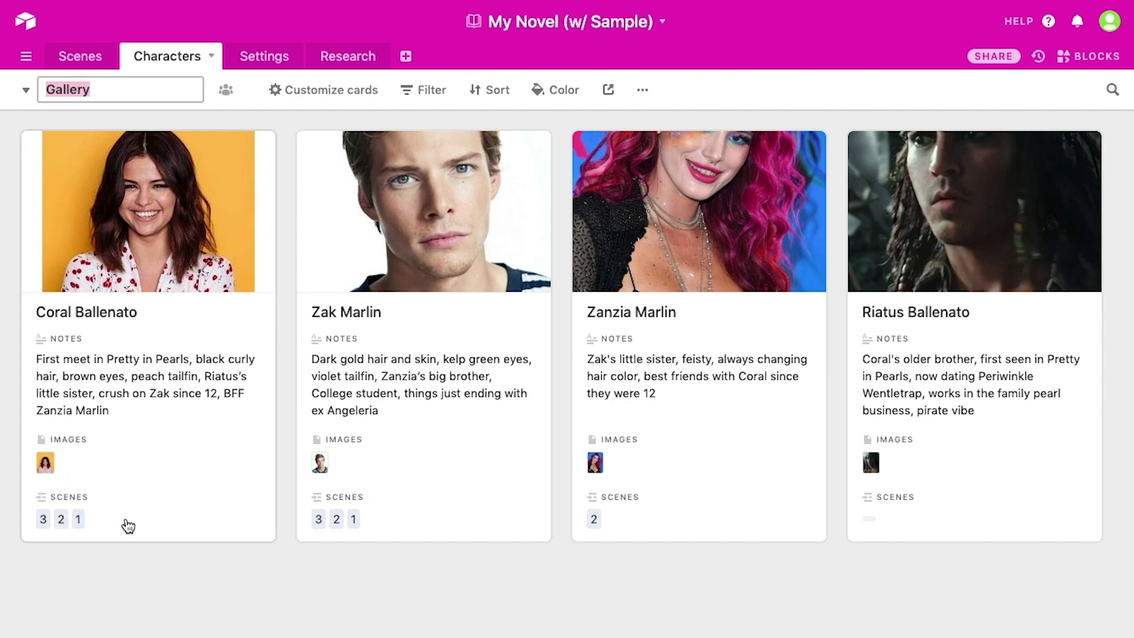
Hide the Scenes and Images fields on the Characters gallery cards and return that table to the Master List view
left_click(310, 90)
left_click(245, 95)
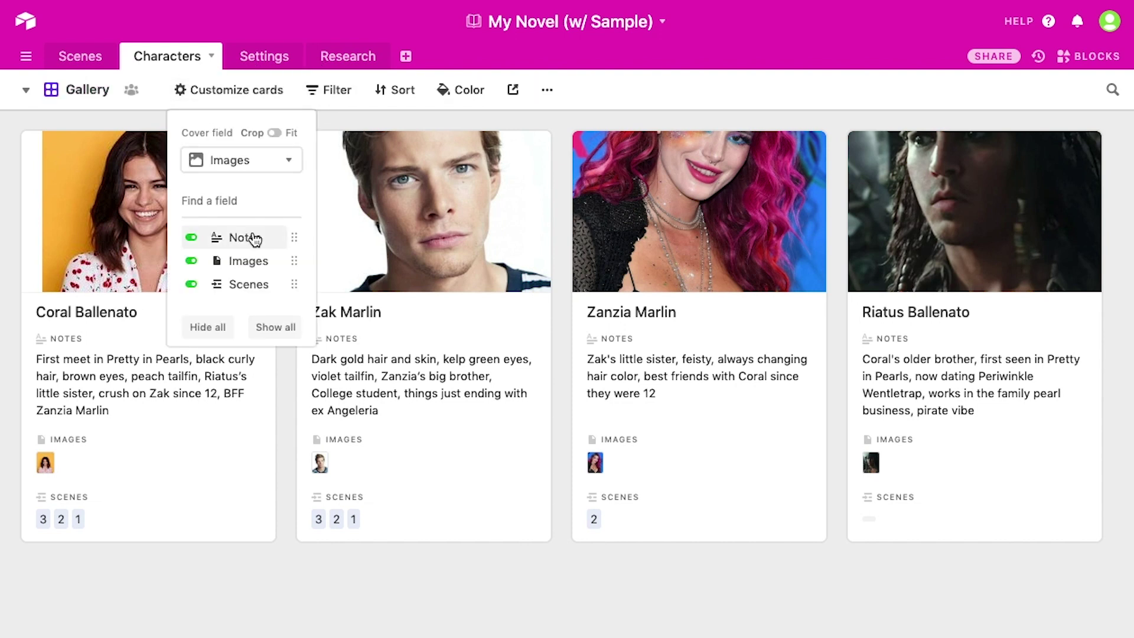
left_click(191, 284)
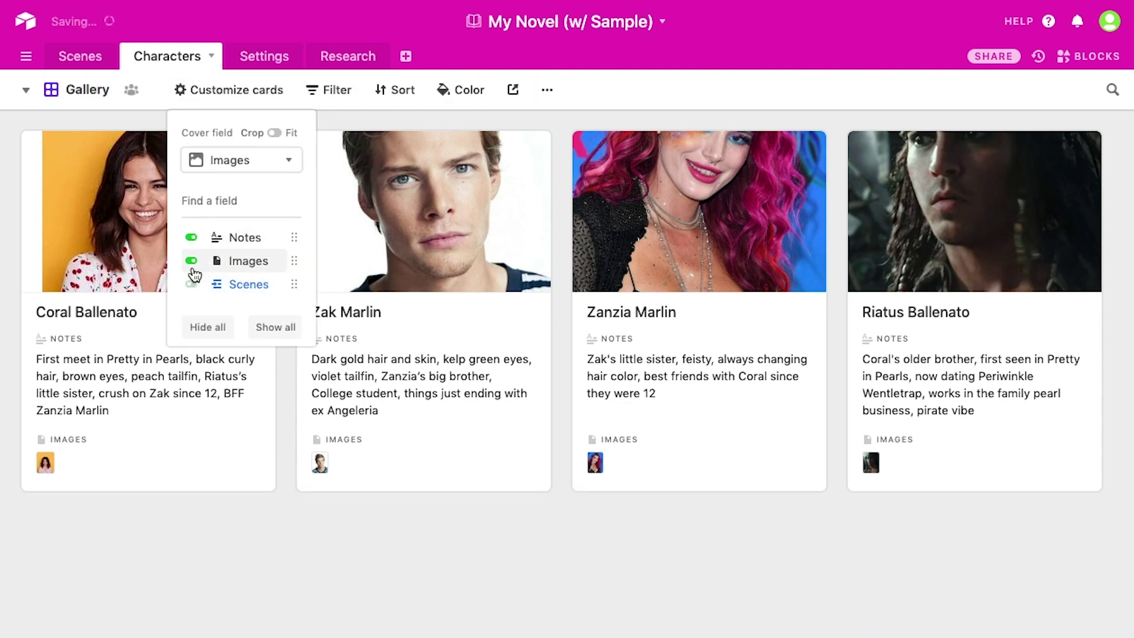
left_click(191, 261)
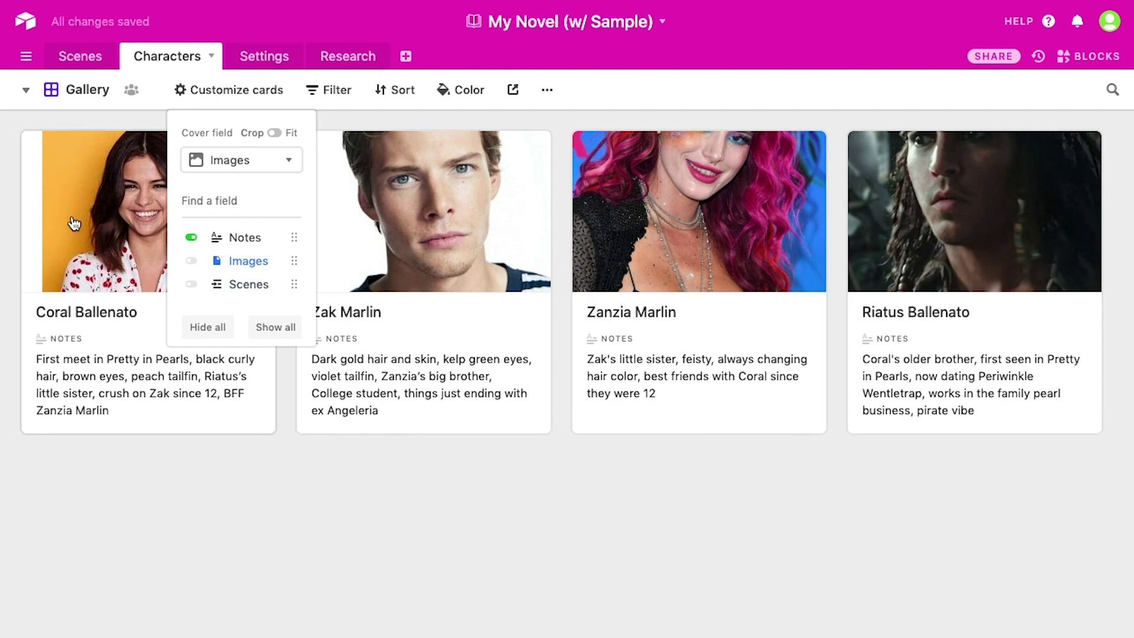
left_click(331, 472)
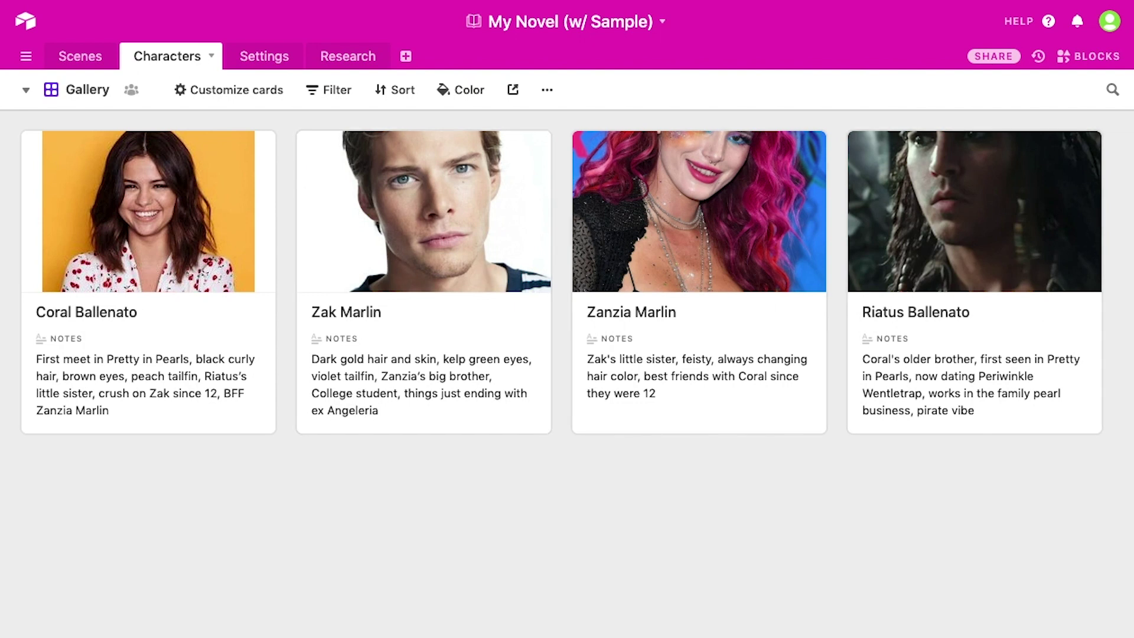
left_click(81, 95)
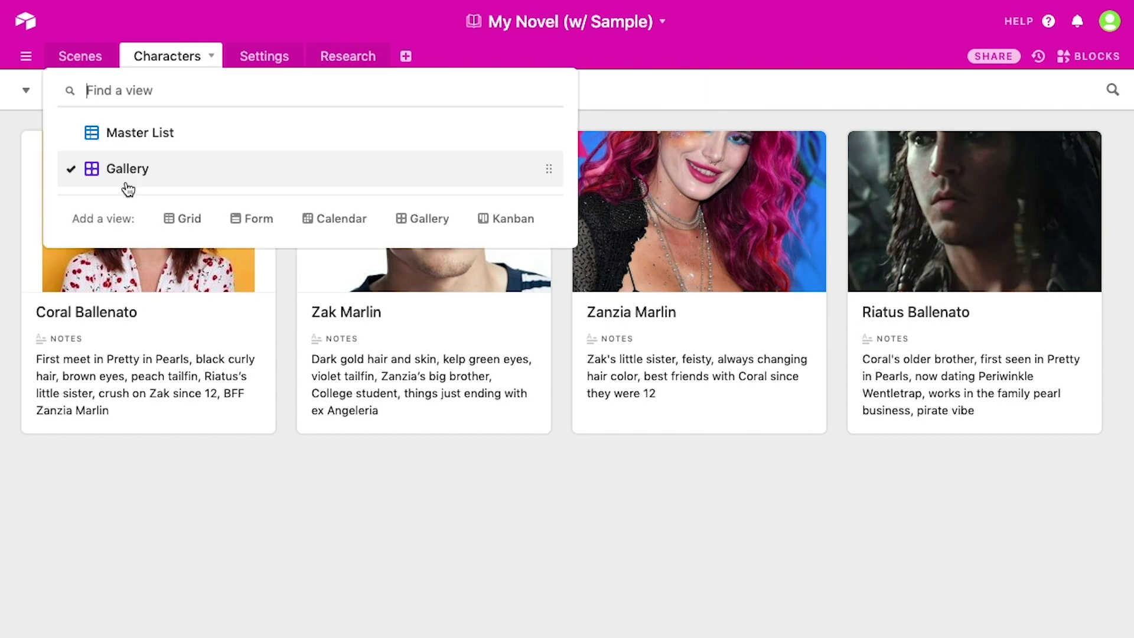
left_click(169, 135)
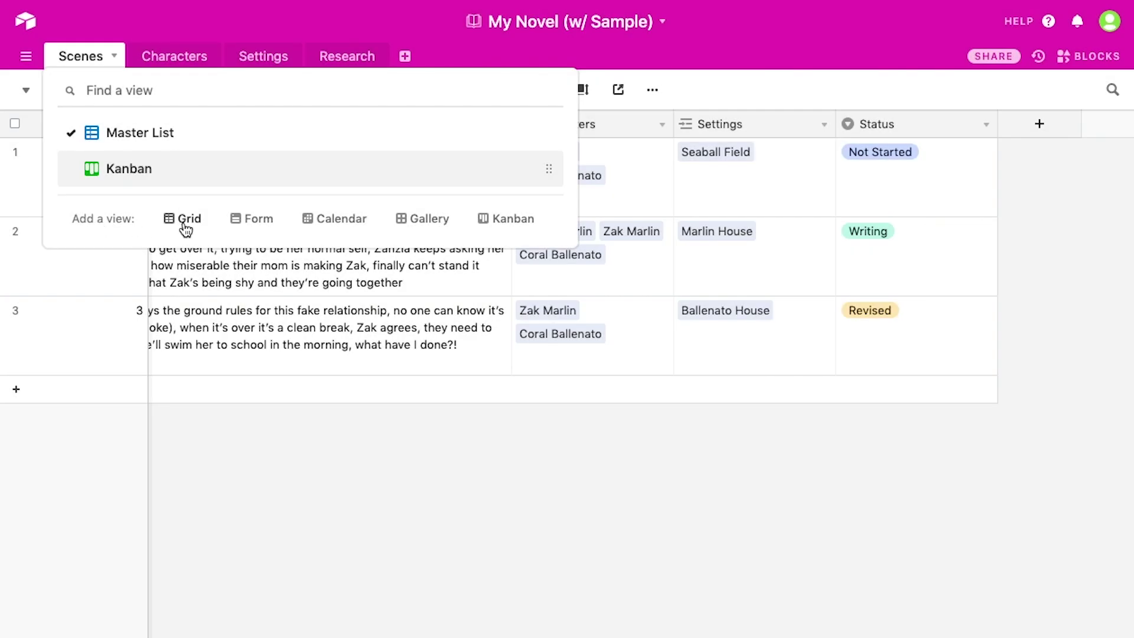
Create a grid view of the Scenes table named "By Setting"
left_click(186, 228)
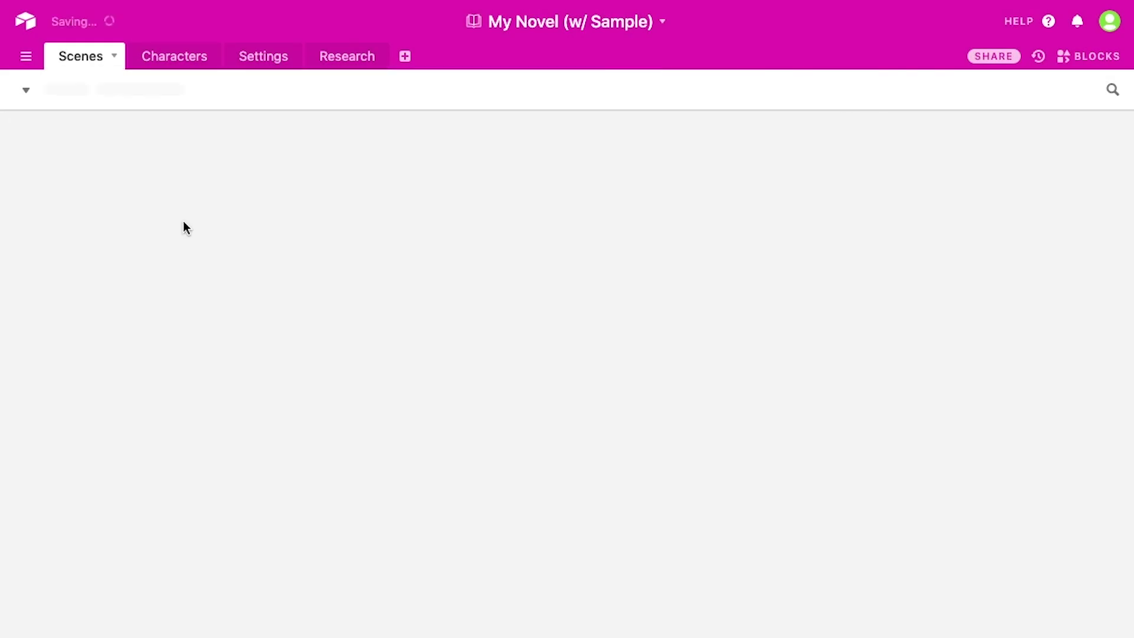
type("By Setting")
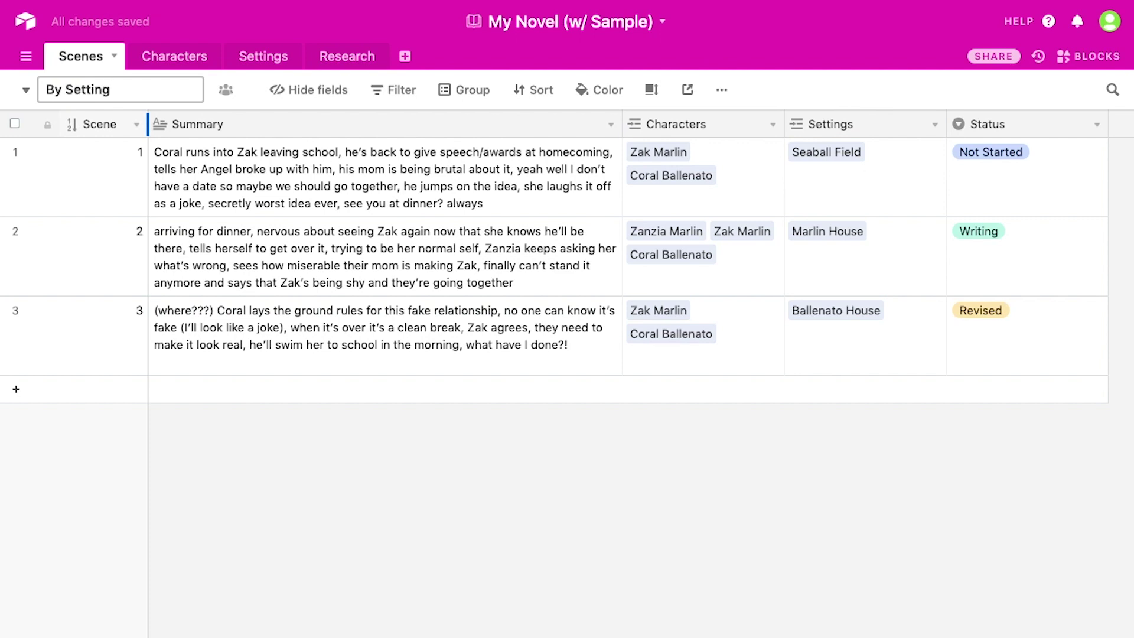
key("Return")
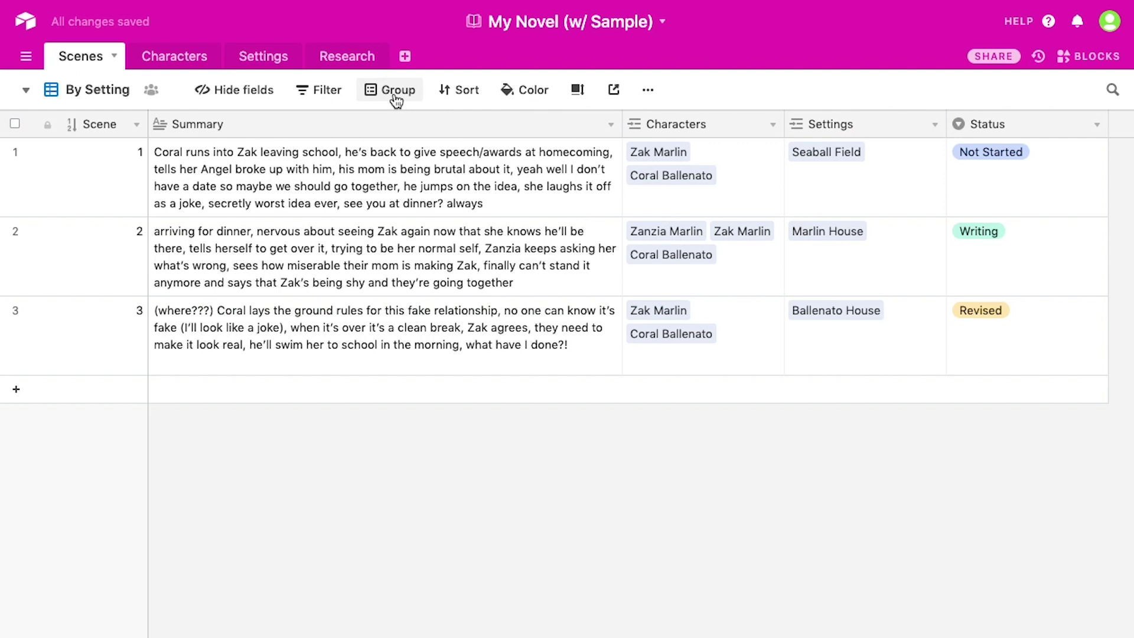
Group the records in the By Setting view by the Settings field, ordered A to Z
left_click(396, 98)
left_click(461, 170)
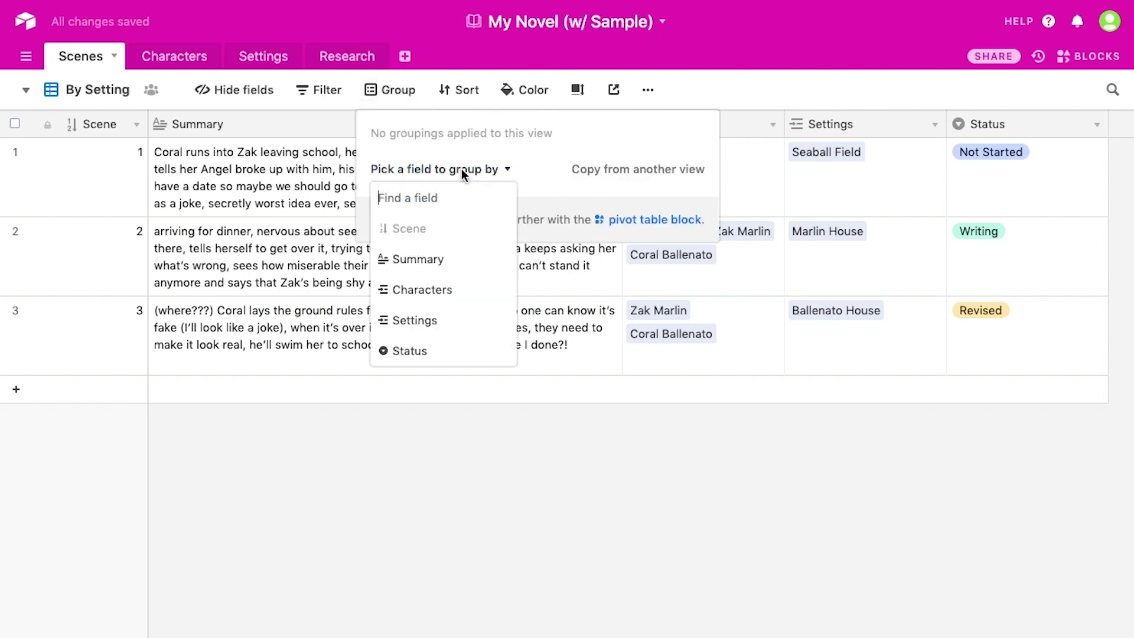
left_click(426, 321)
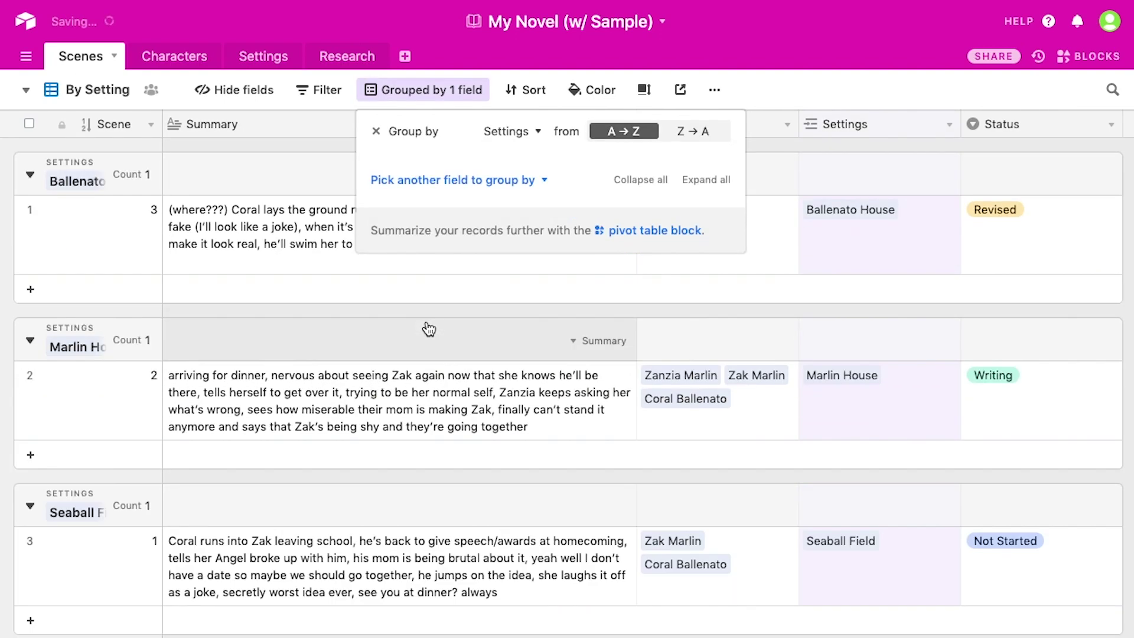
left_click(827, 64)
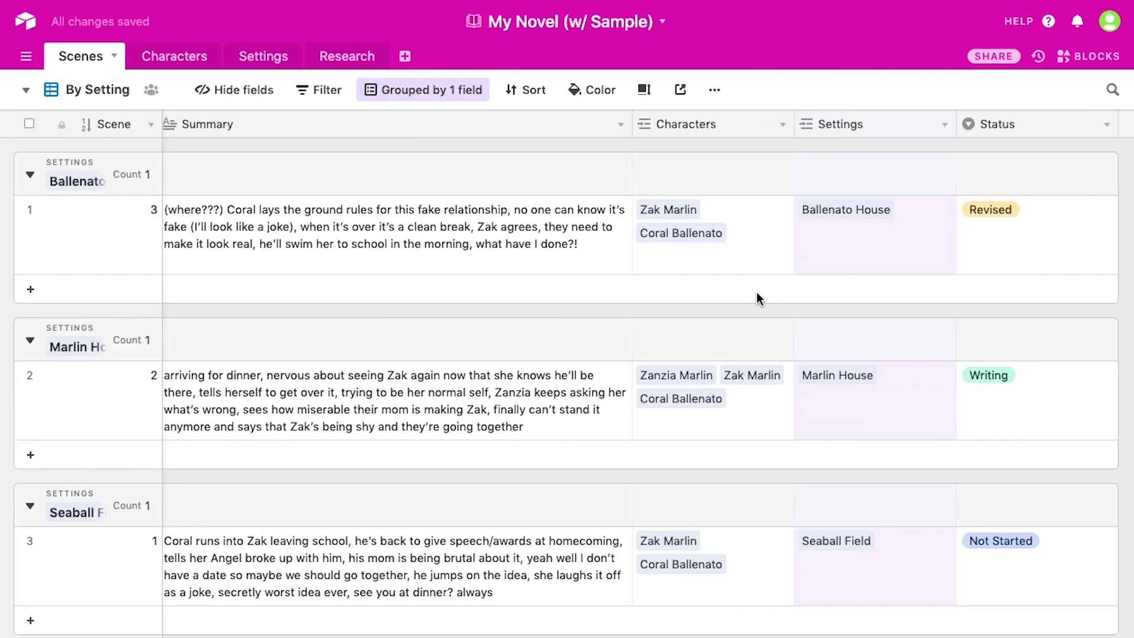
Widen the Scene column just enough to fit the setting names in the group headers
left_click_drag(161, 124, 237, 126)
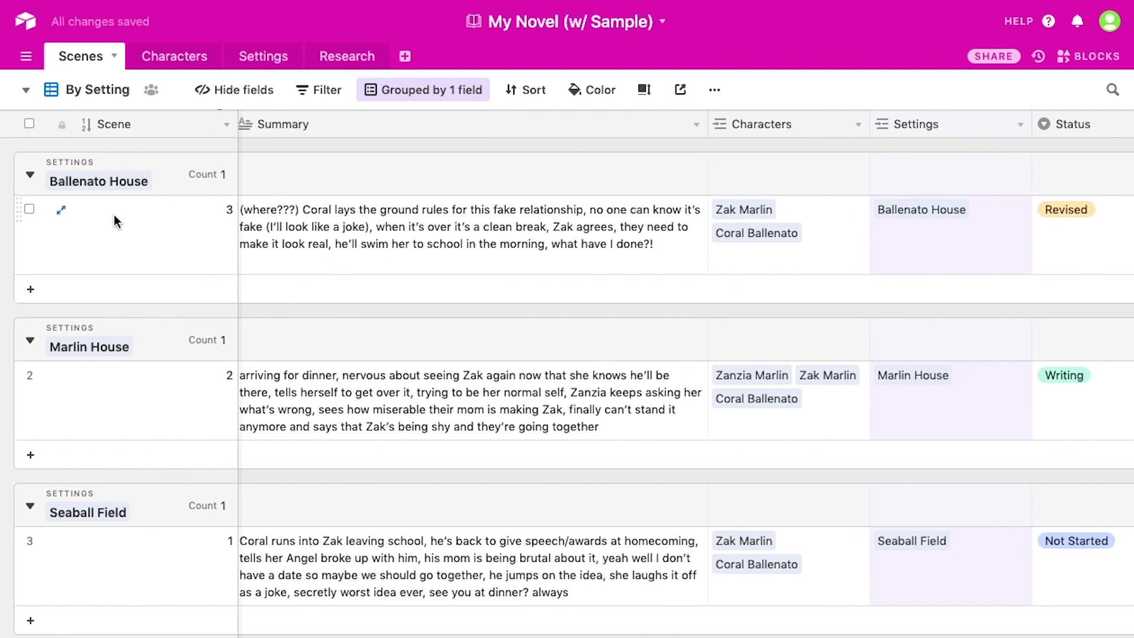
scroll(762, 220, "right", 3)
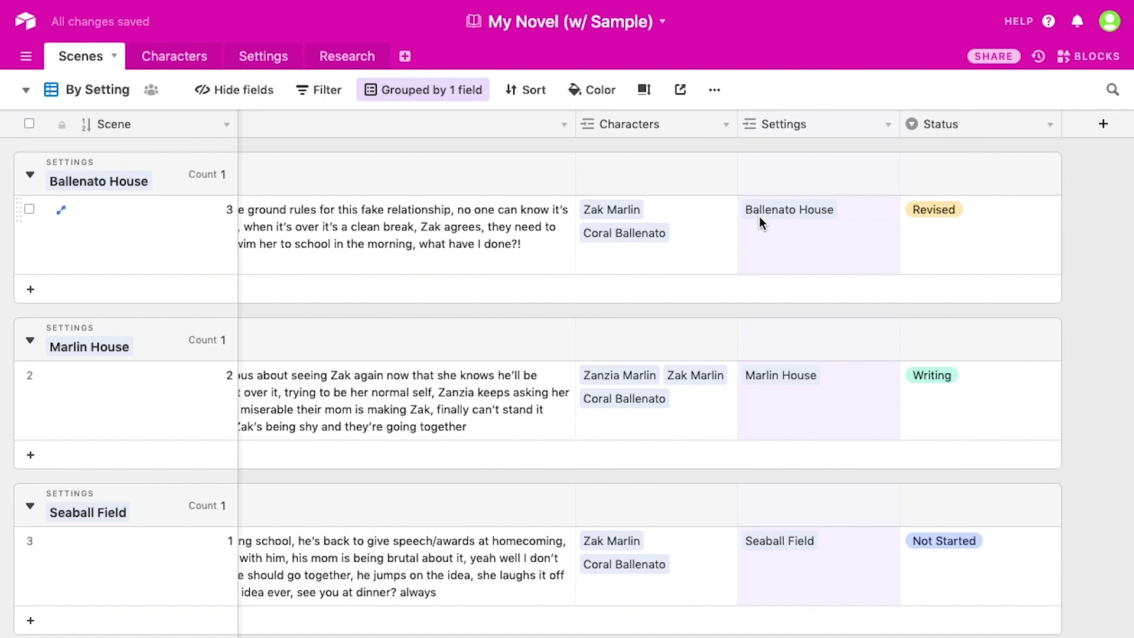
left_click_drag(235, 122, 206, 123)
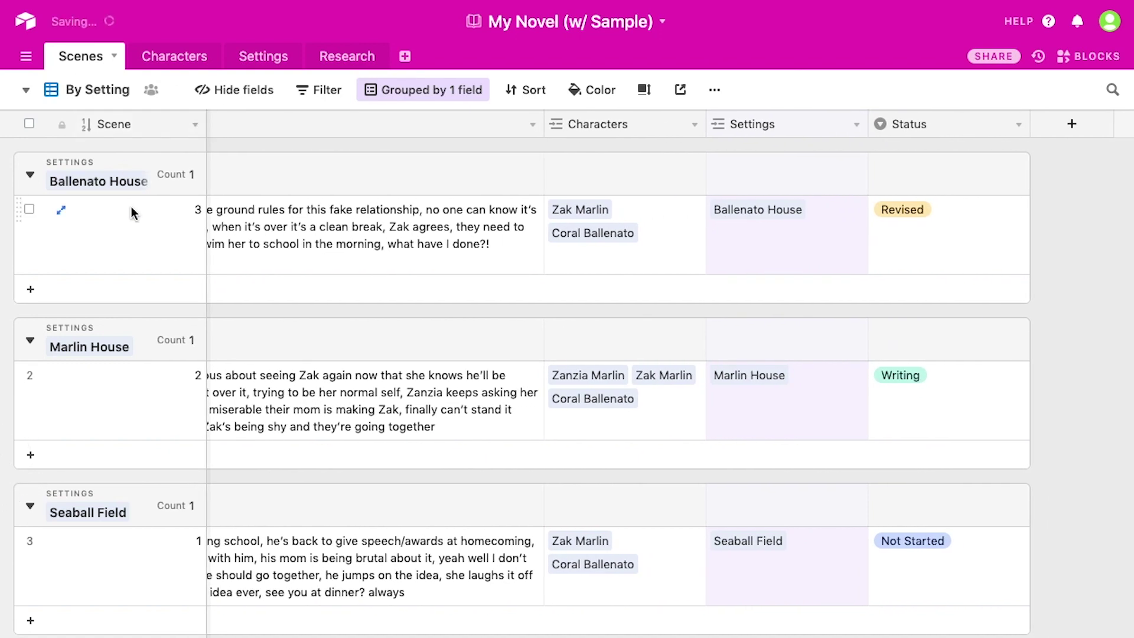
scroll(277, 363, "left", 2)
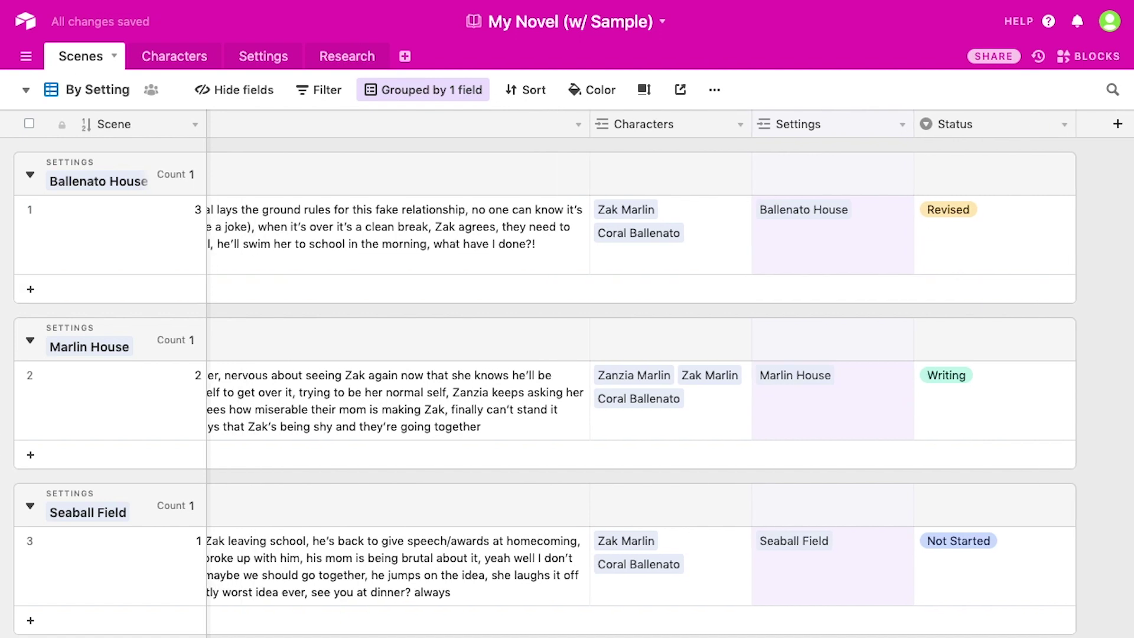
scroll(326, 224, "left", 2)
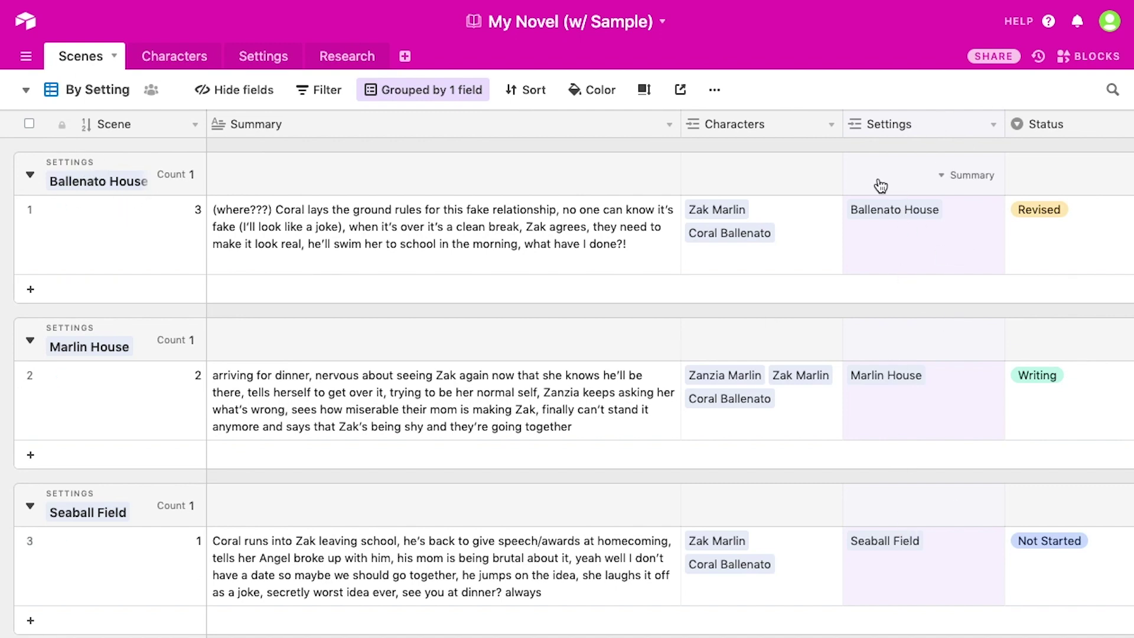
Hide the Settings field in the By Setting view
left_click(232, 97)
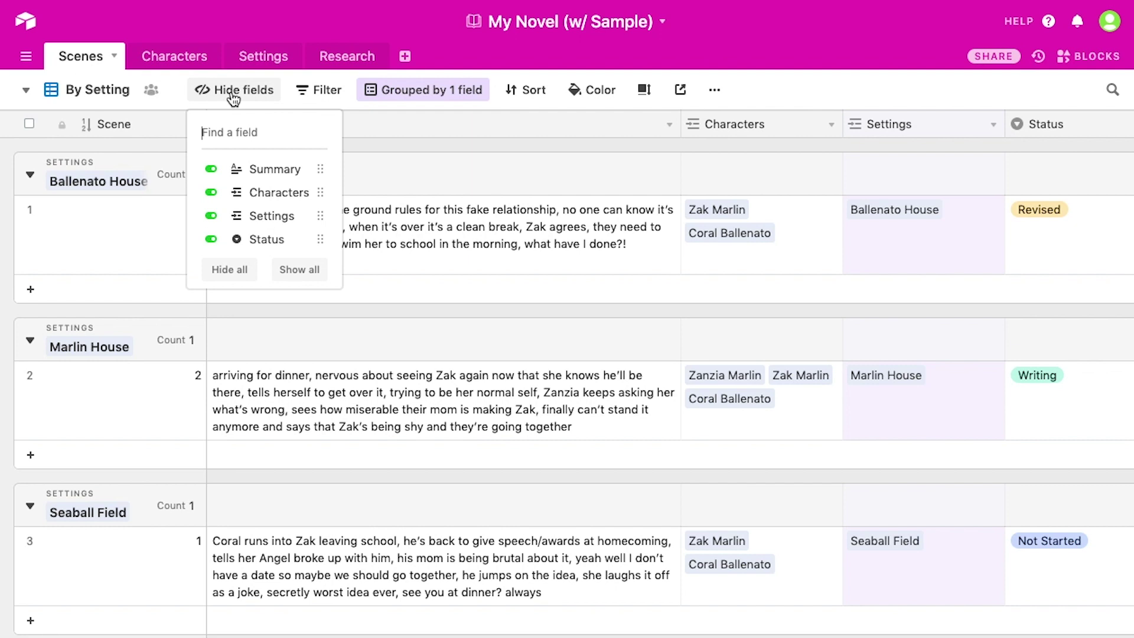
left_click(212, 216)
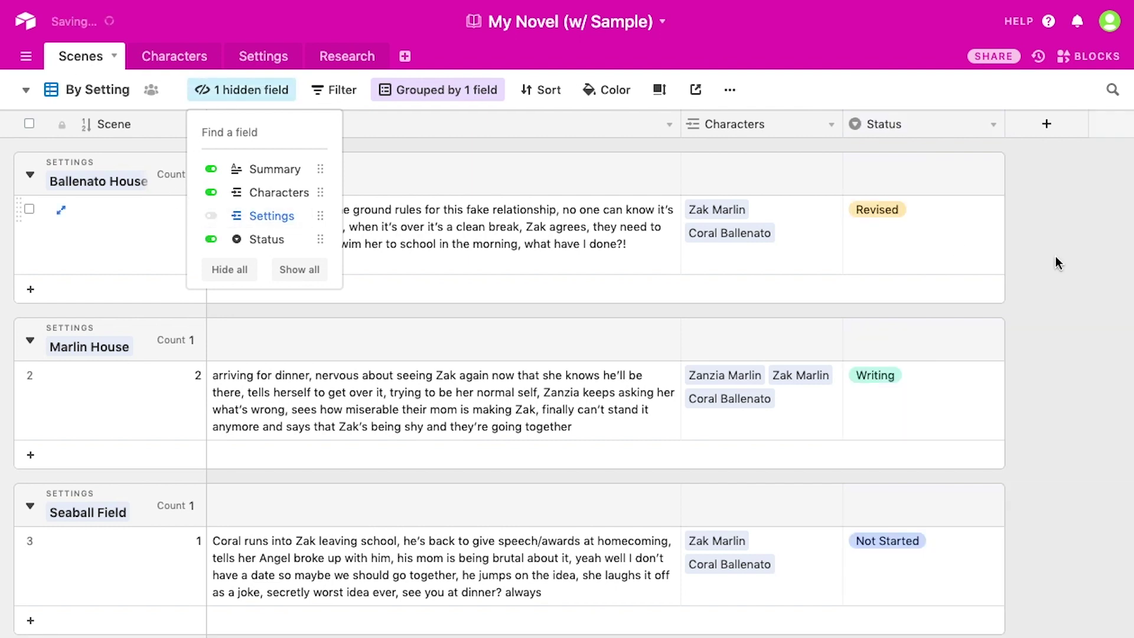
left_click(1051, 282)
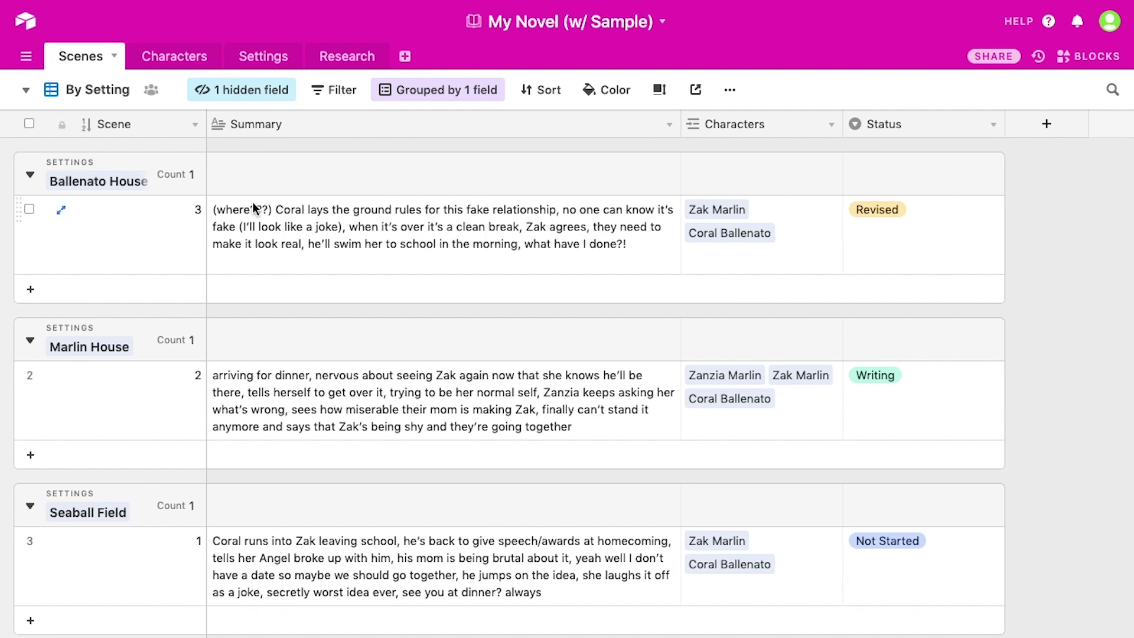
Create another grid view of the Scenes table named "Zanzia's Scene"
left_click(98, 92)
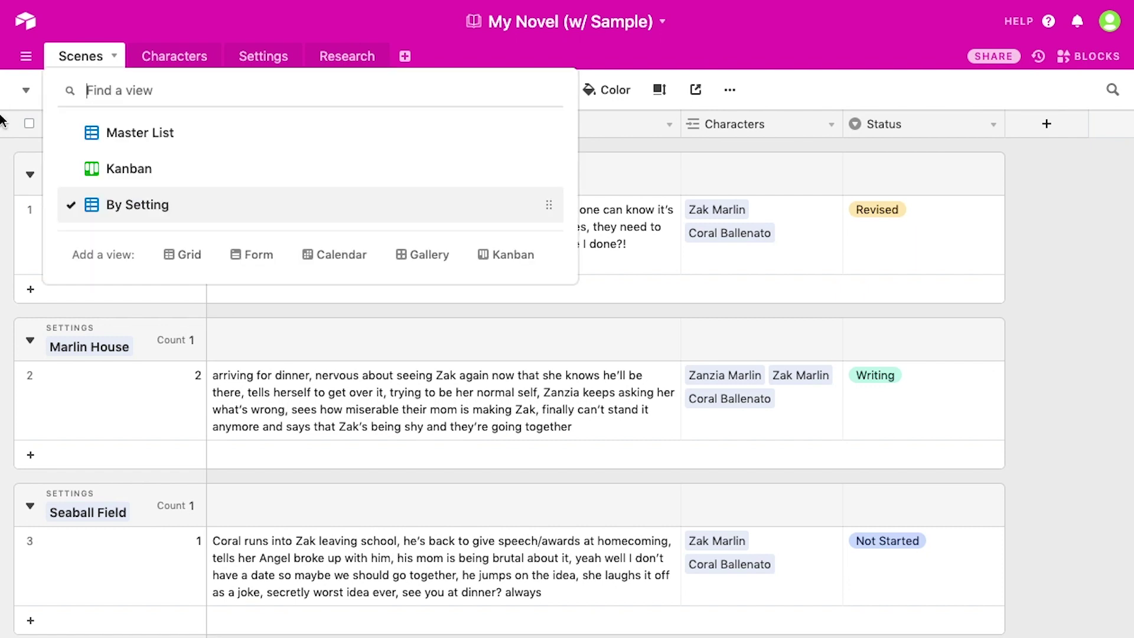
left_click(181, 257)
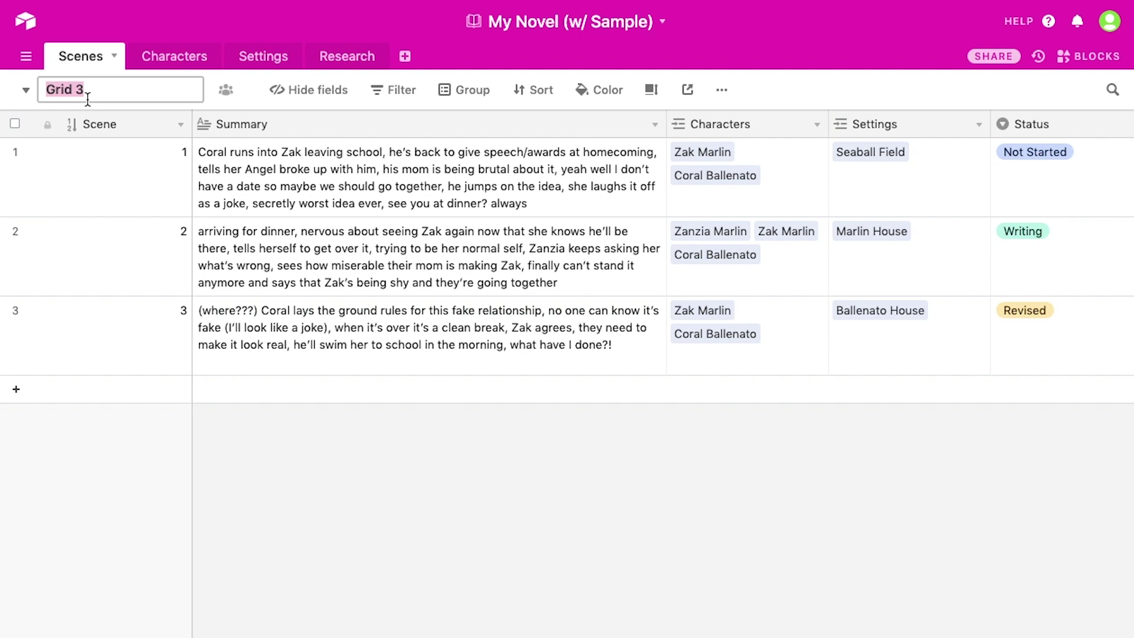
type("Zanzia's Scene")
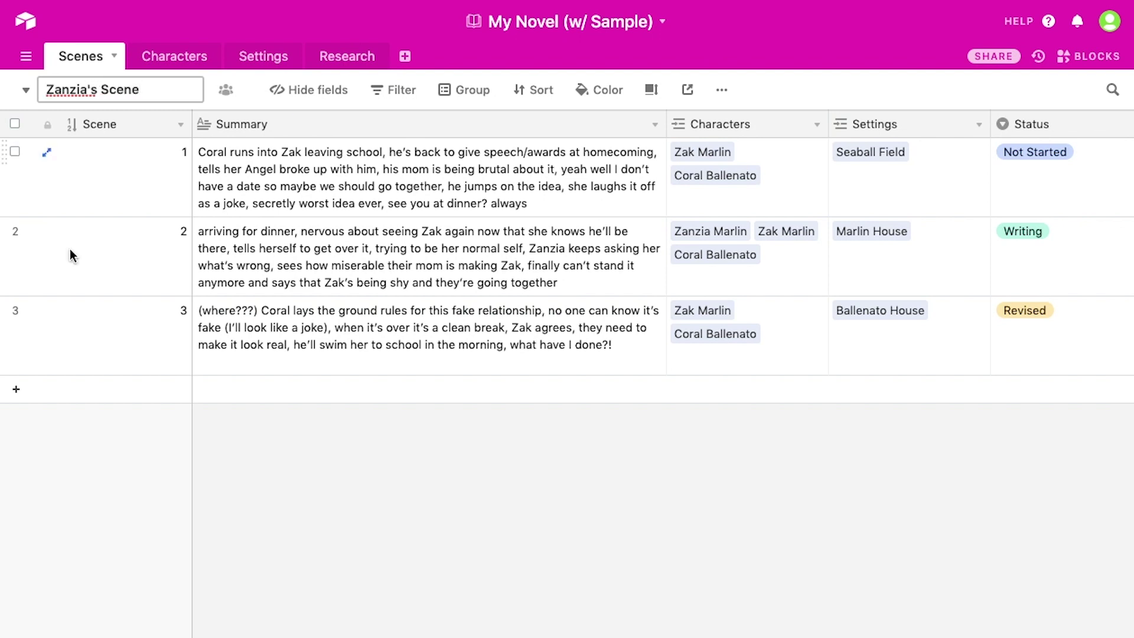
key("Return")
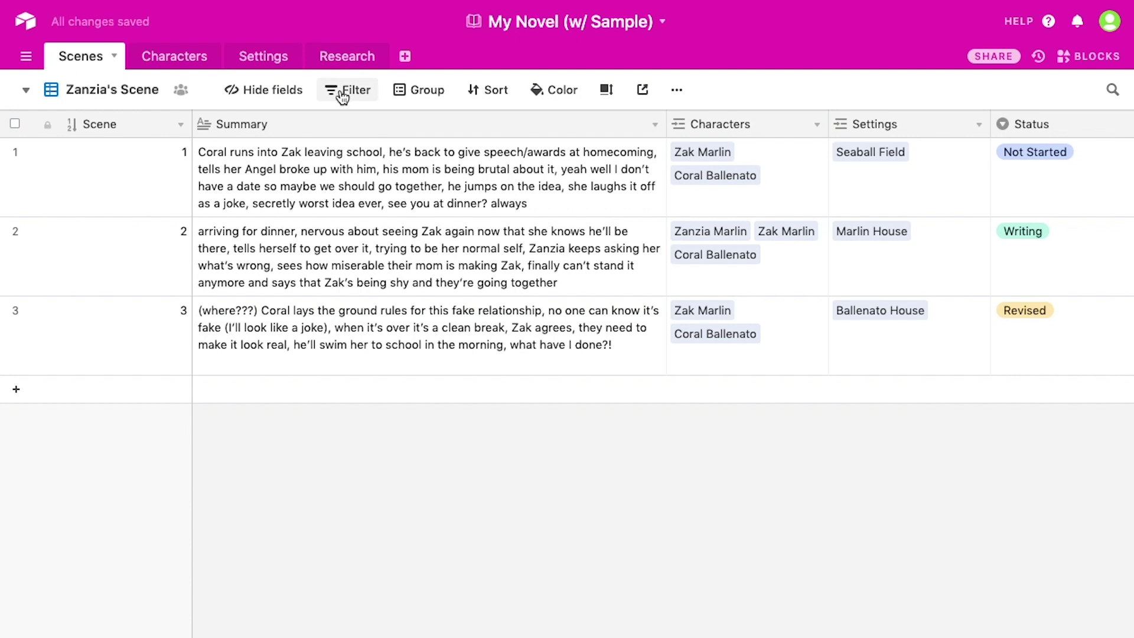
Filter the Zanzia's Scene view to records whose Characters field contains "Zanzia"
left_click(343, 94)
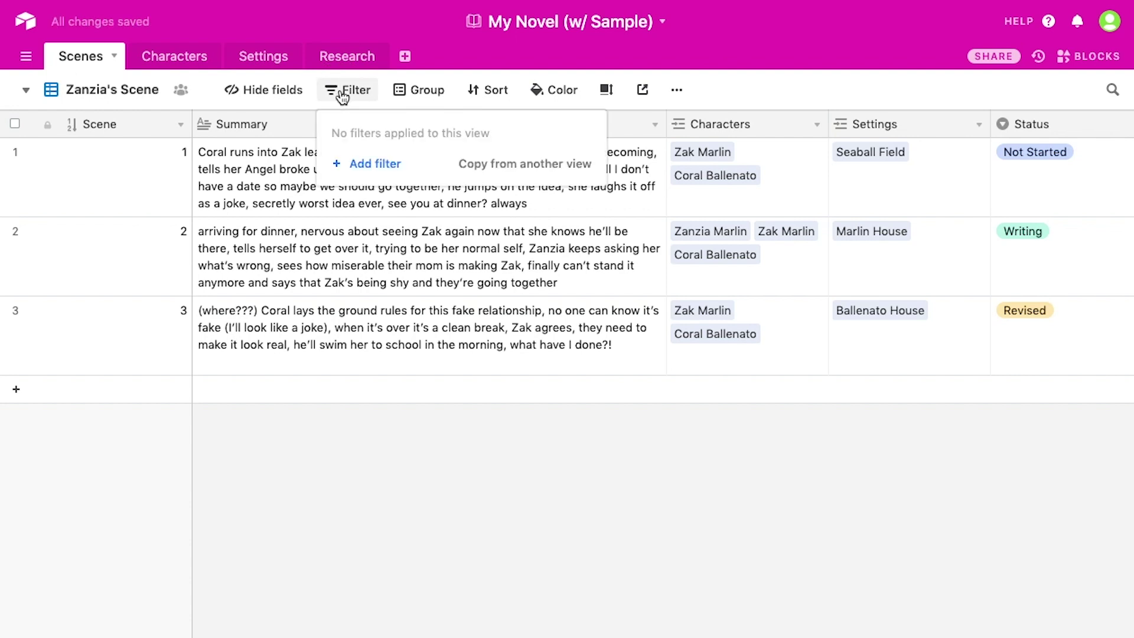
left_click(373, 165)
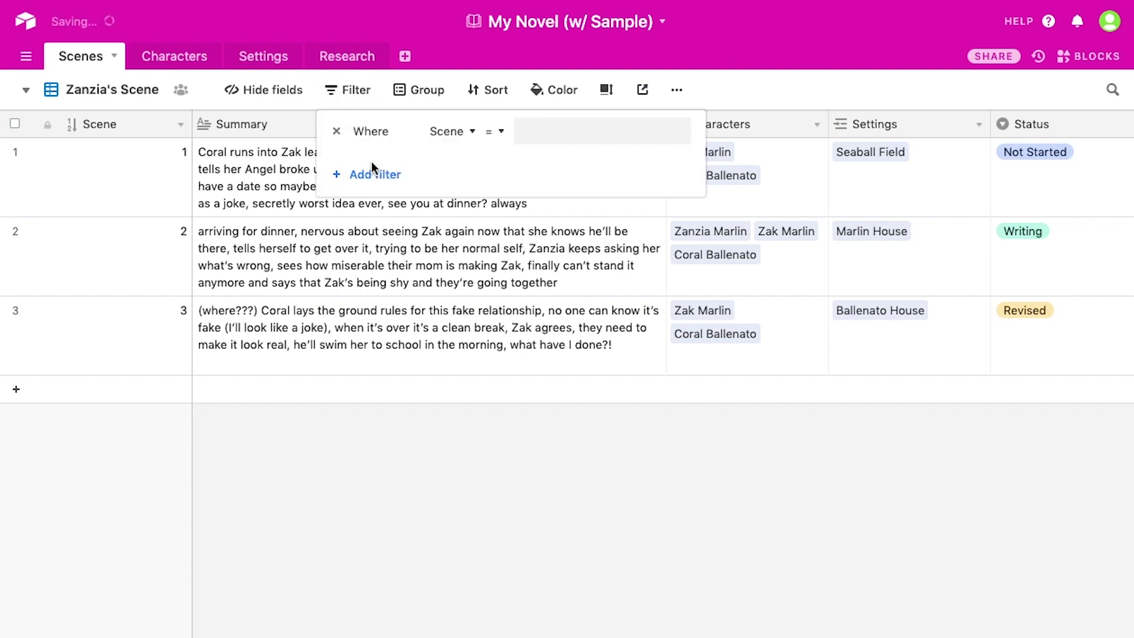
left_click(449, 135)
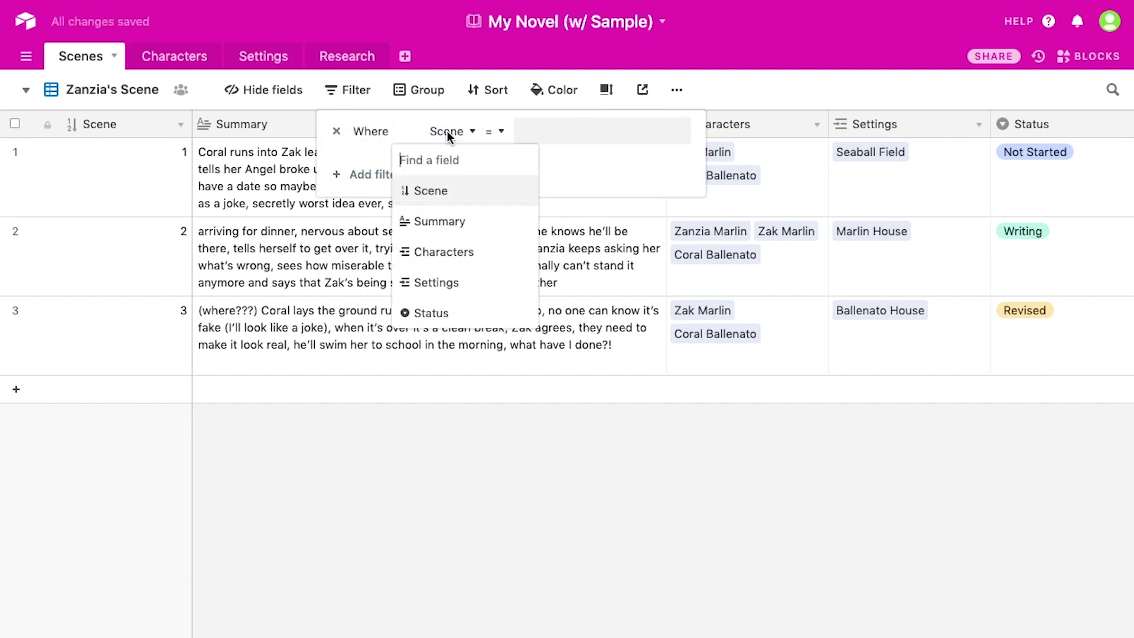
left_click(456, 251)
left_click(608, 128)
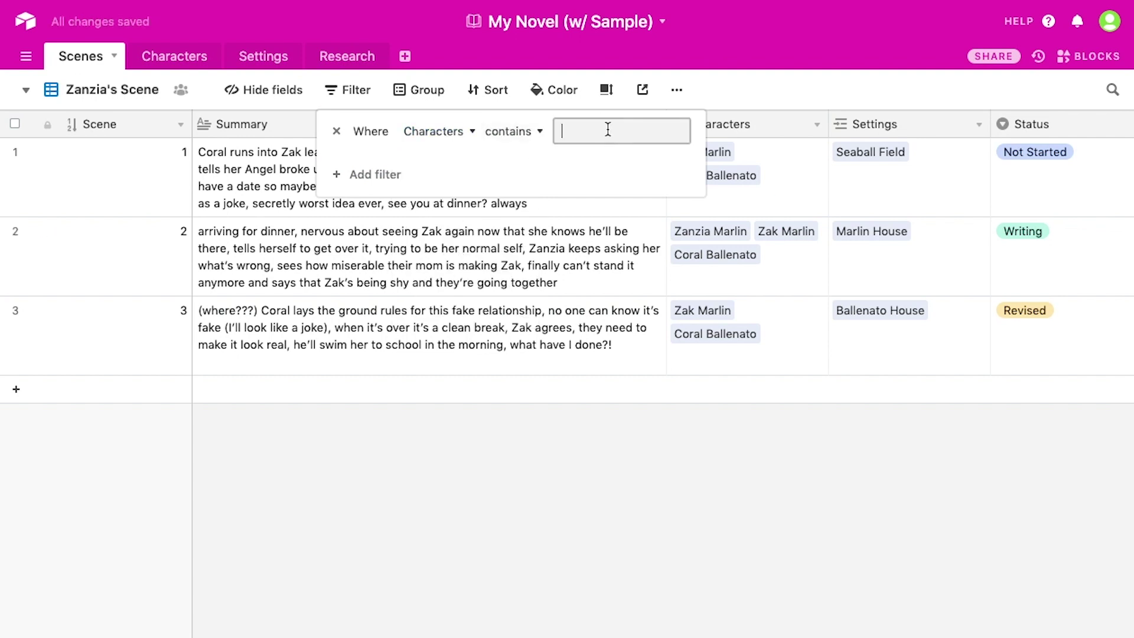
type("Zanzia")
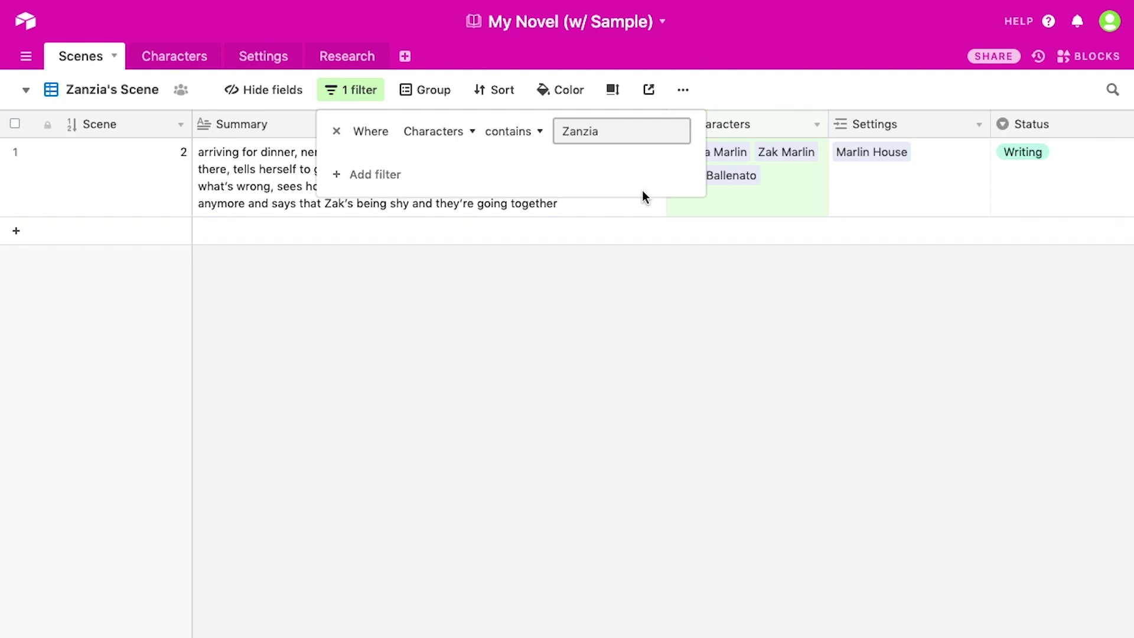
left_click(630, 329)
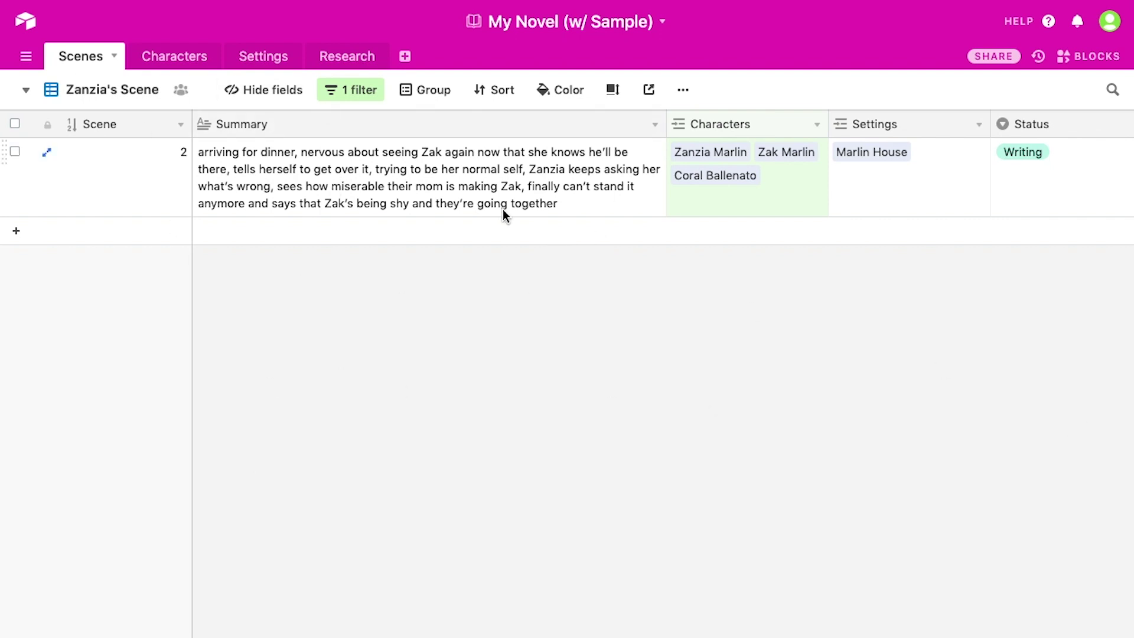
Review the Scenes table's Master List, Kanban and By Setting views, ending on the Zanzia's Scene view
left_click(102, 94)
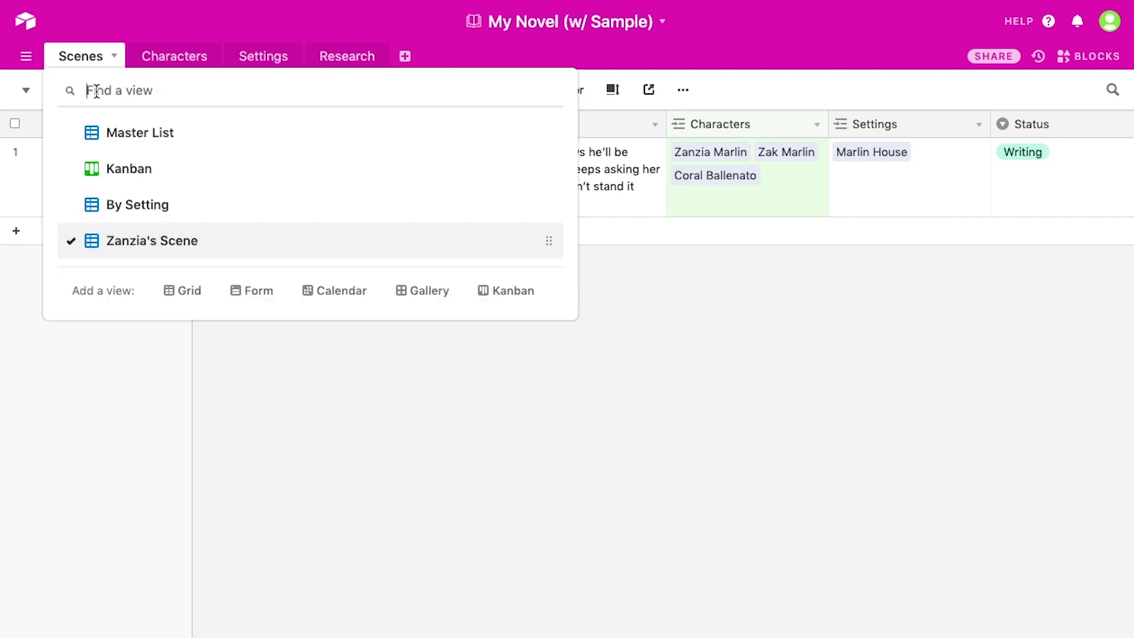
left_click(145, 131)
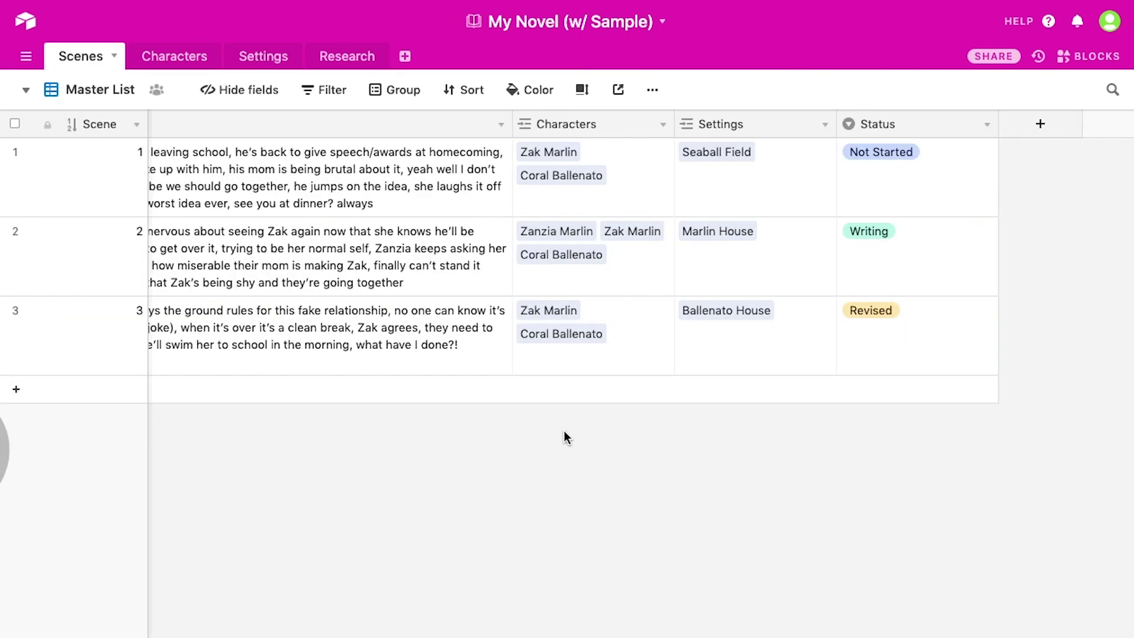
scroll(392, 261, "left", 3)
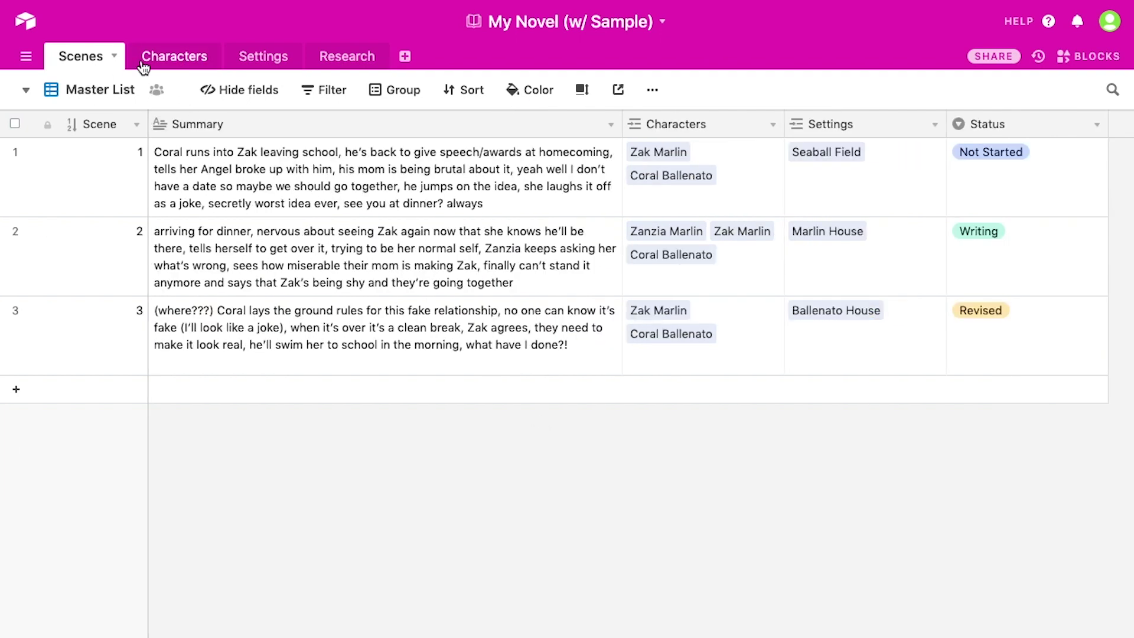
left_click(98, 89)
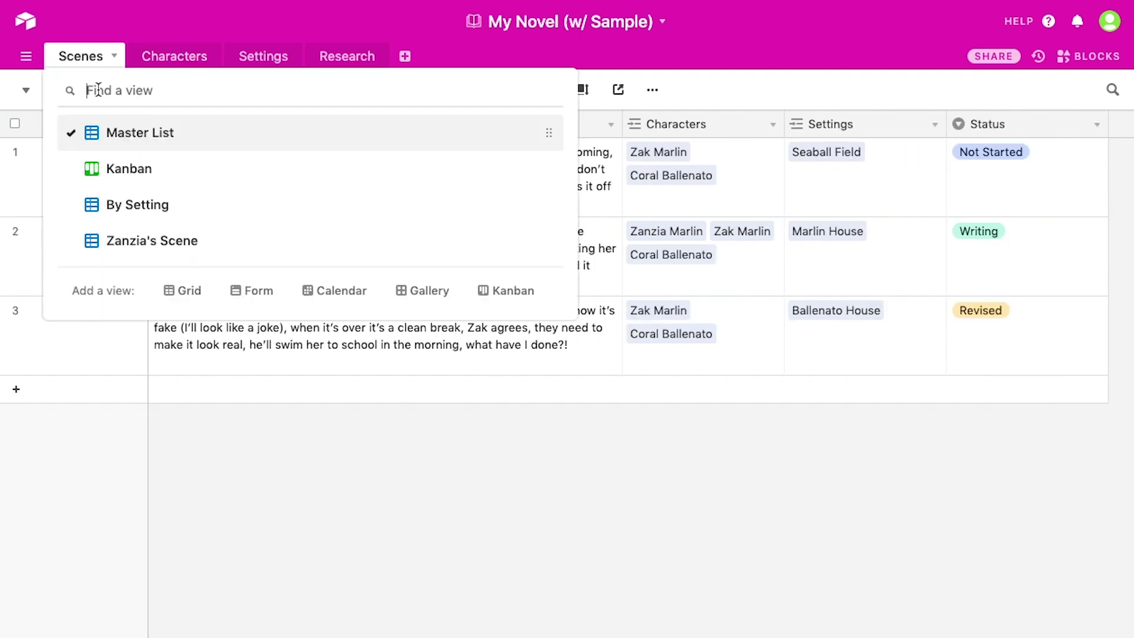
left_click(112, 173)
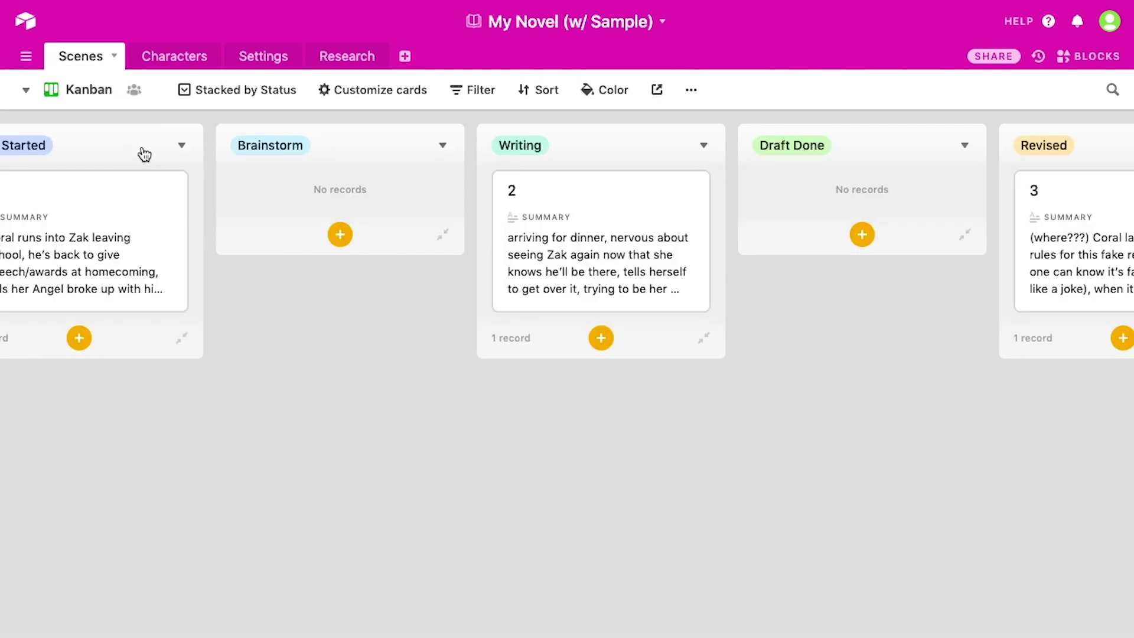
left_click(96, 90)
left_click(113, 203)
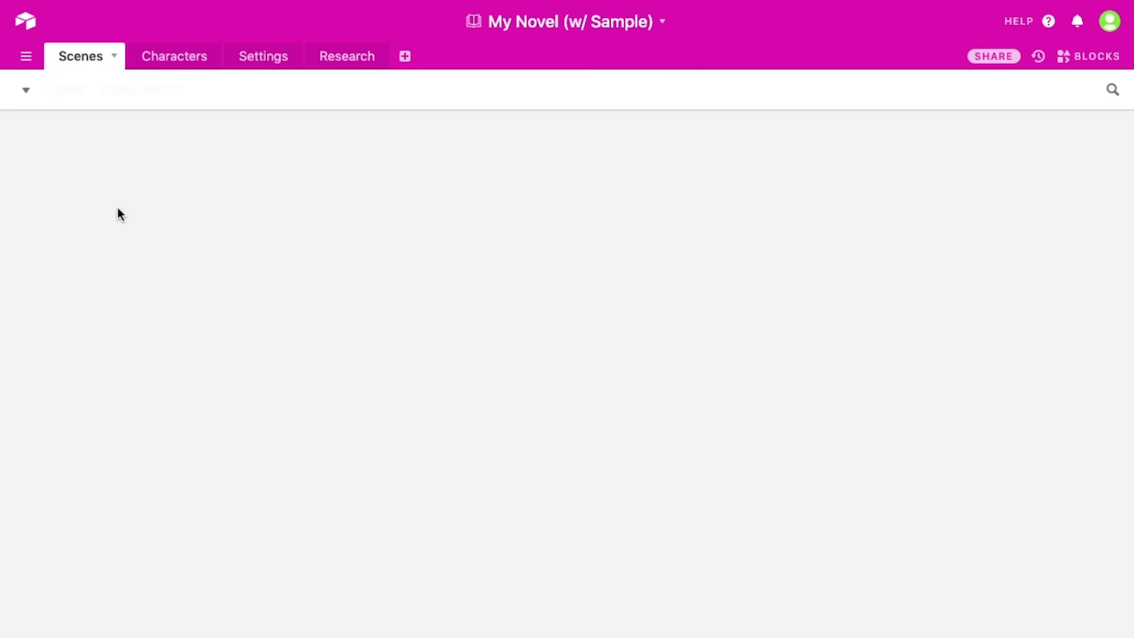
left_click(96, 93)
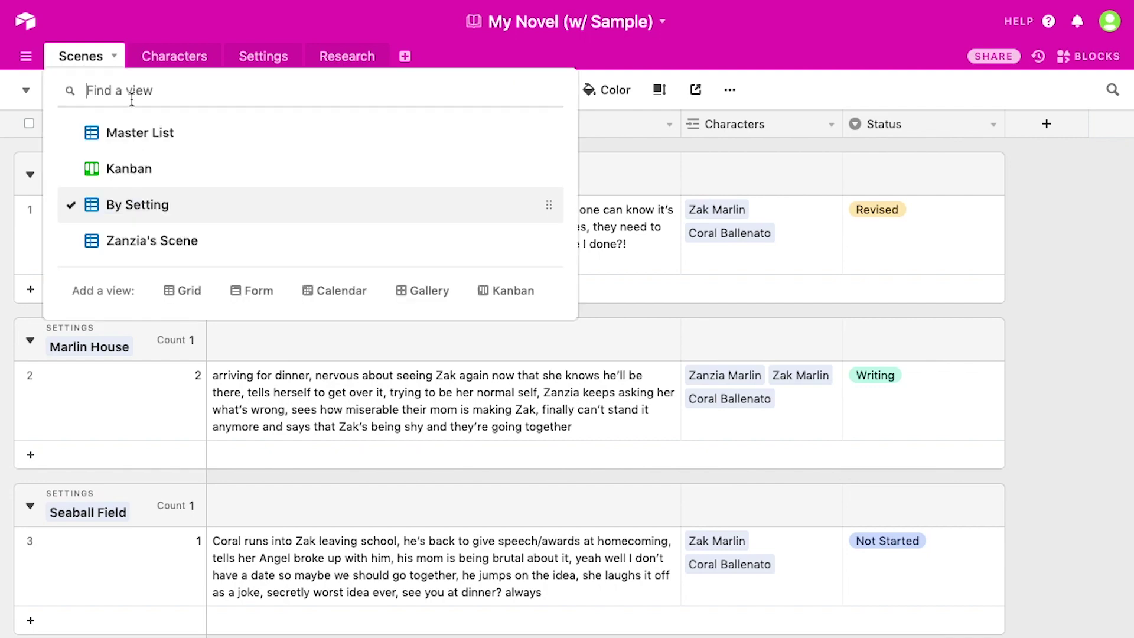
left_click(136, 243)
Look over the Characters table's Gallery and Master List views and the Settings and Research tables, checking the available views
left_click(175, 54)
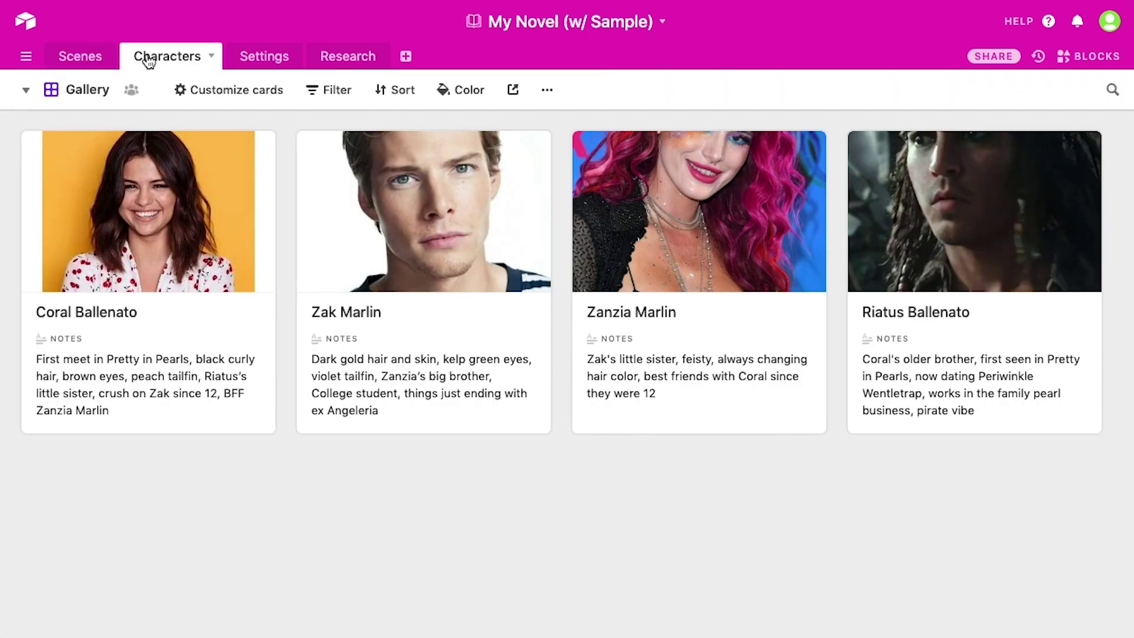
left_click(80, 92)
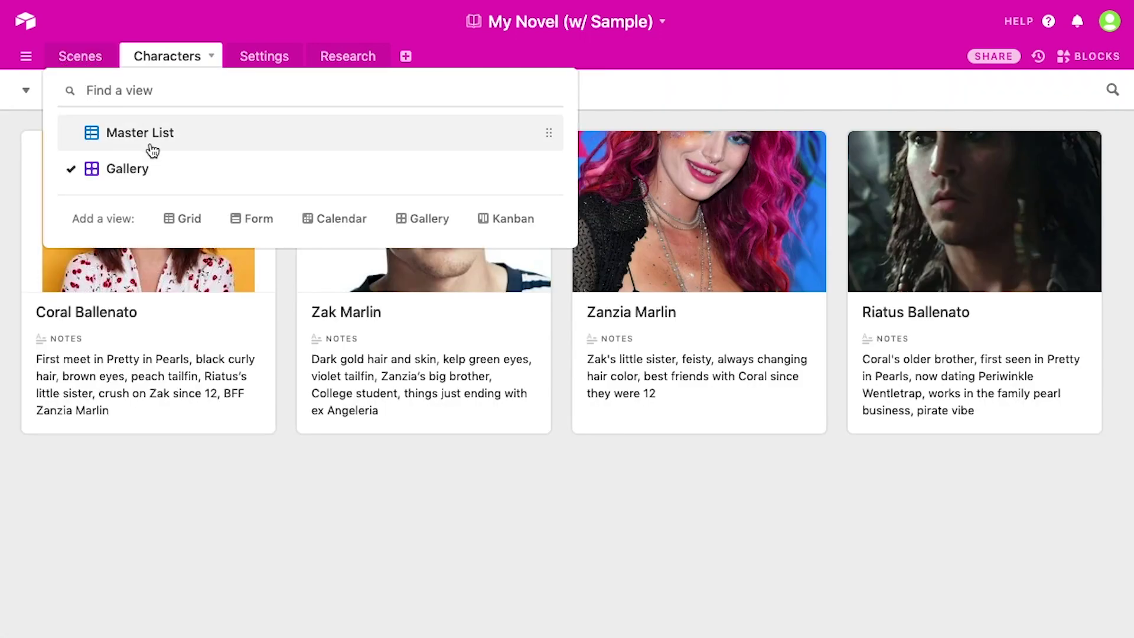
left_click(147, 145)
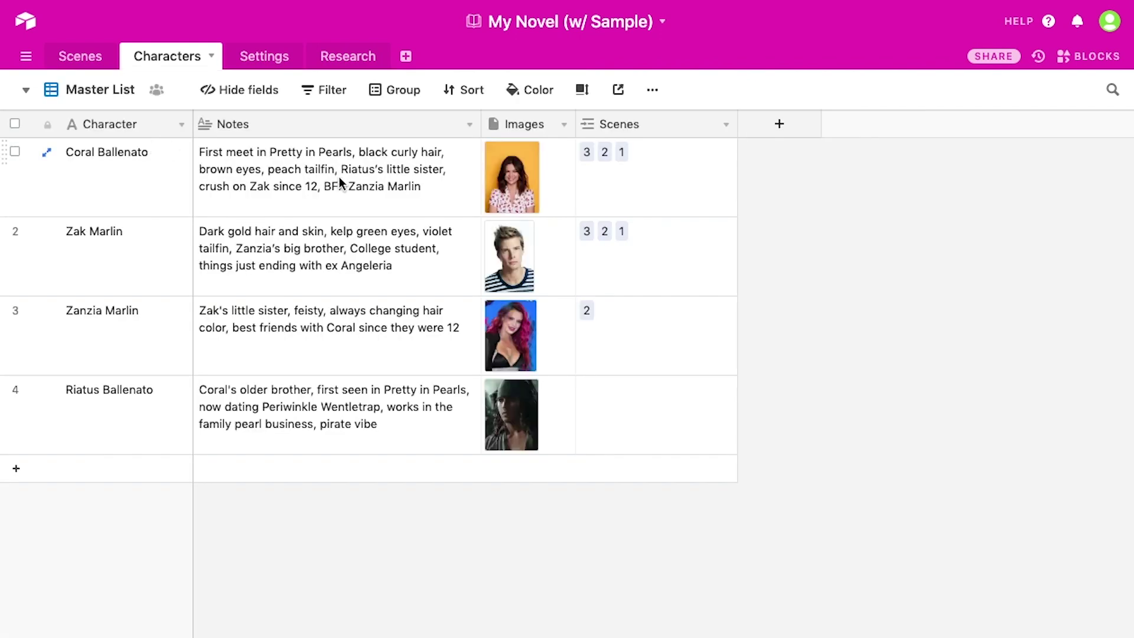
left_click(266, 57)
left_click(340, 64)
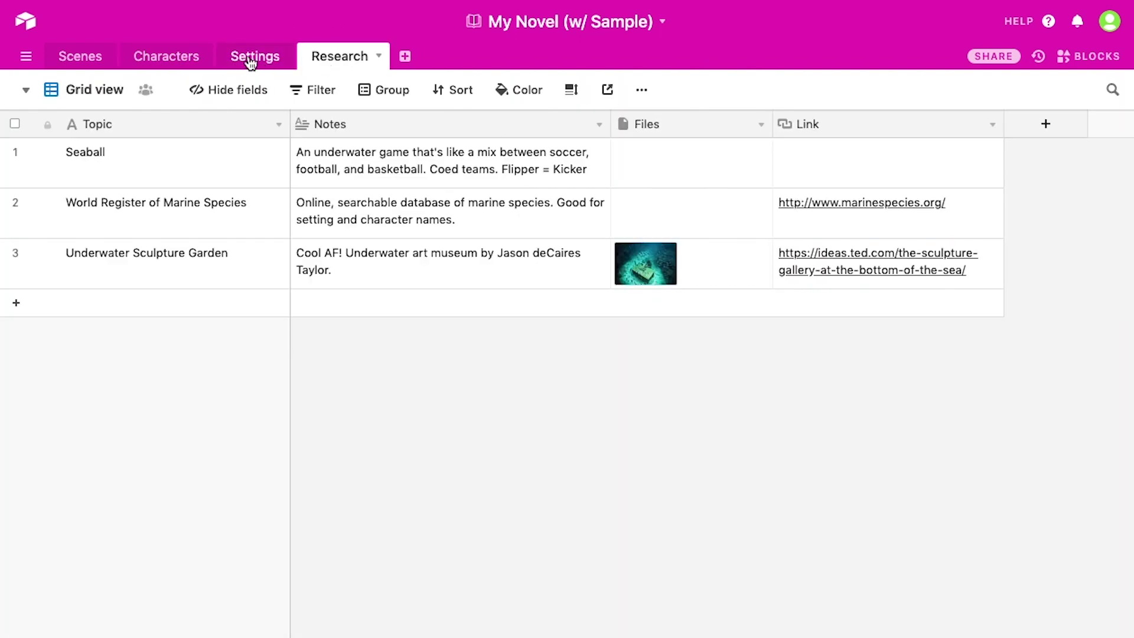
left_click(253, 59)
left_click(91, 90)
left_click(175, 56)
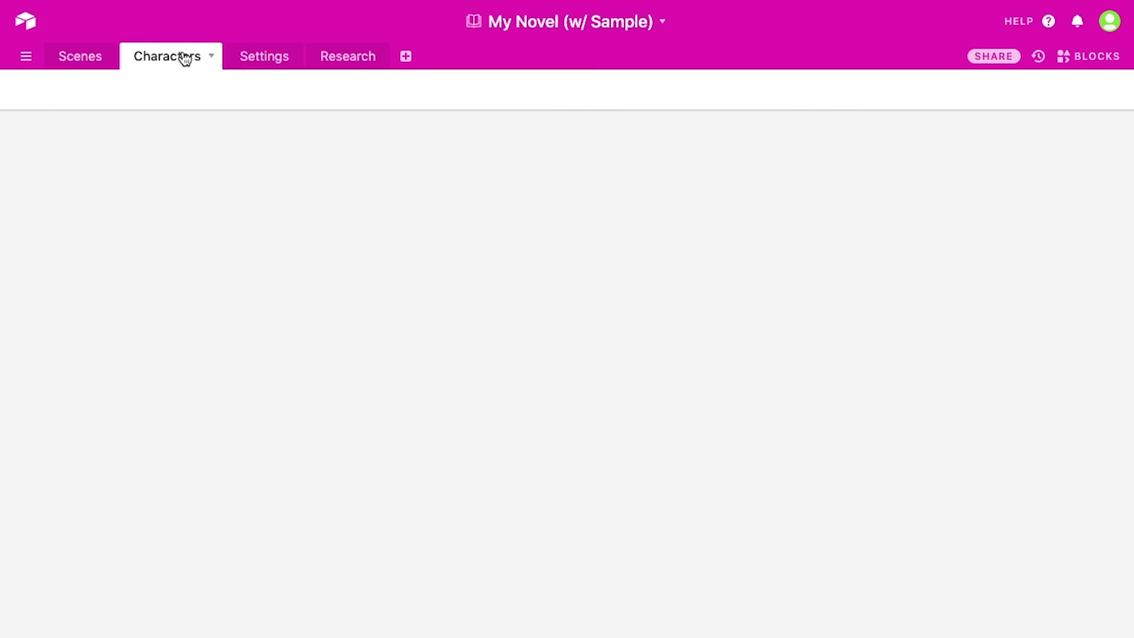
left_click(94, 94)
Add a gallery view to the Settings table
left_click(256, 65)
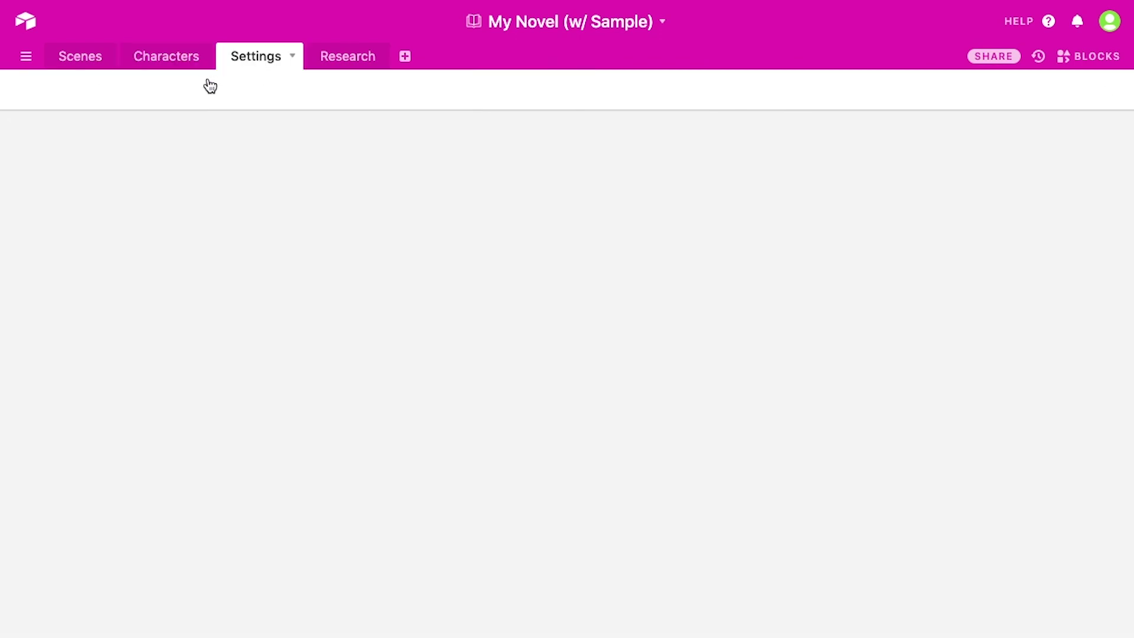
left_click(90, 93)
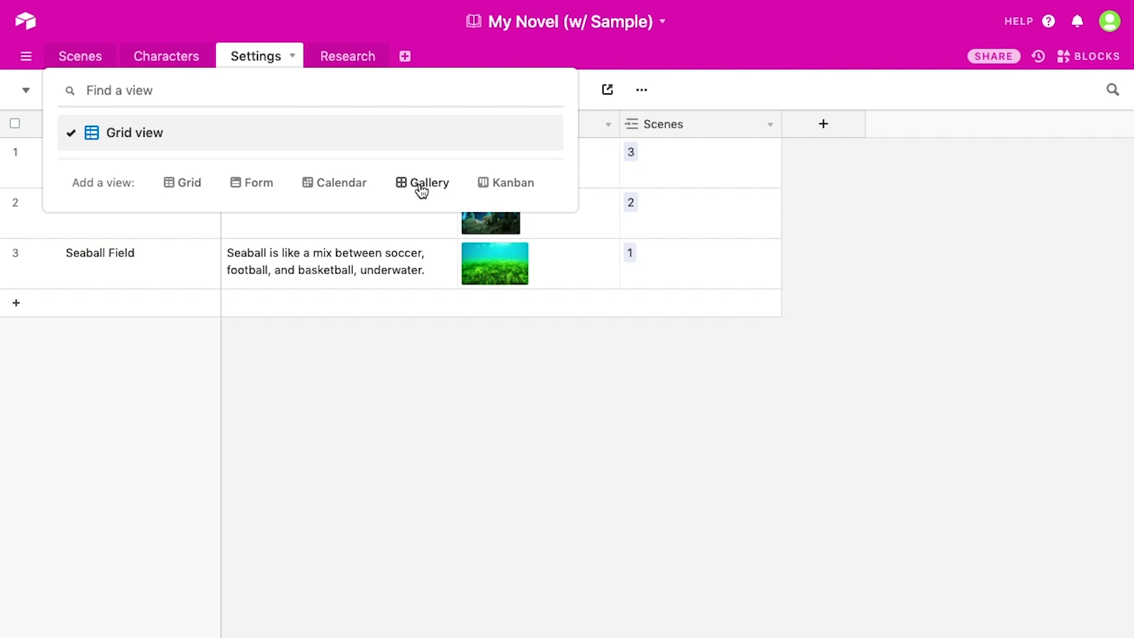
left_click(420, 191)
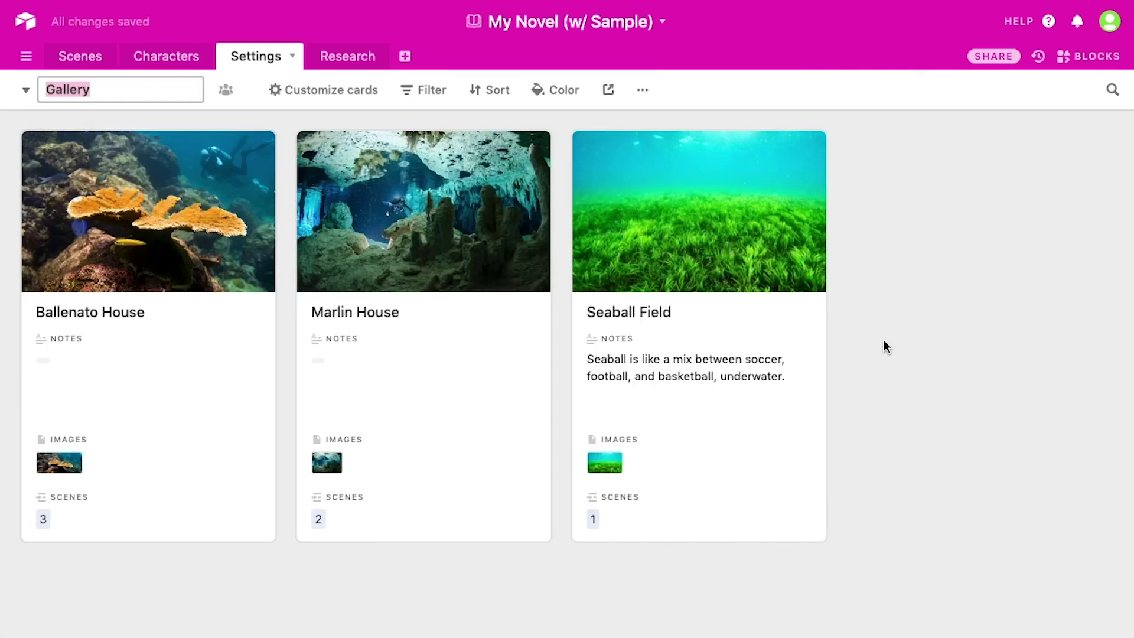